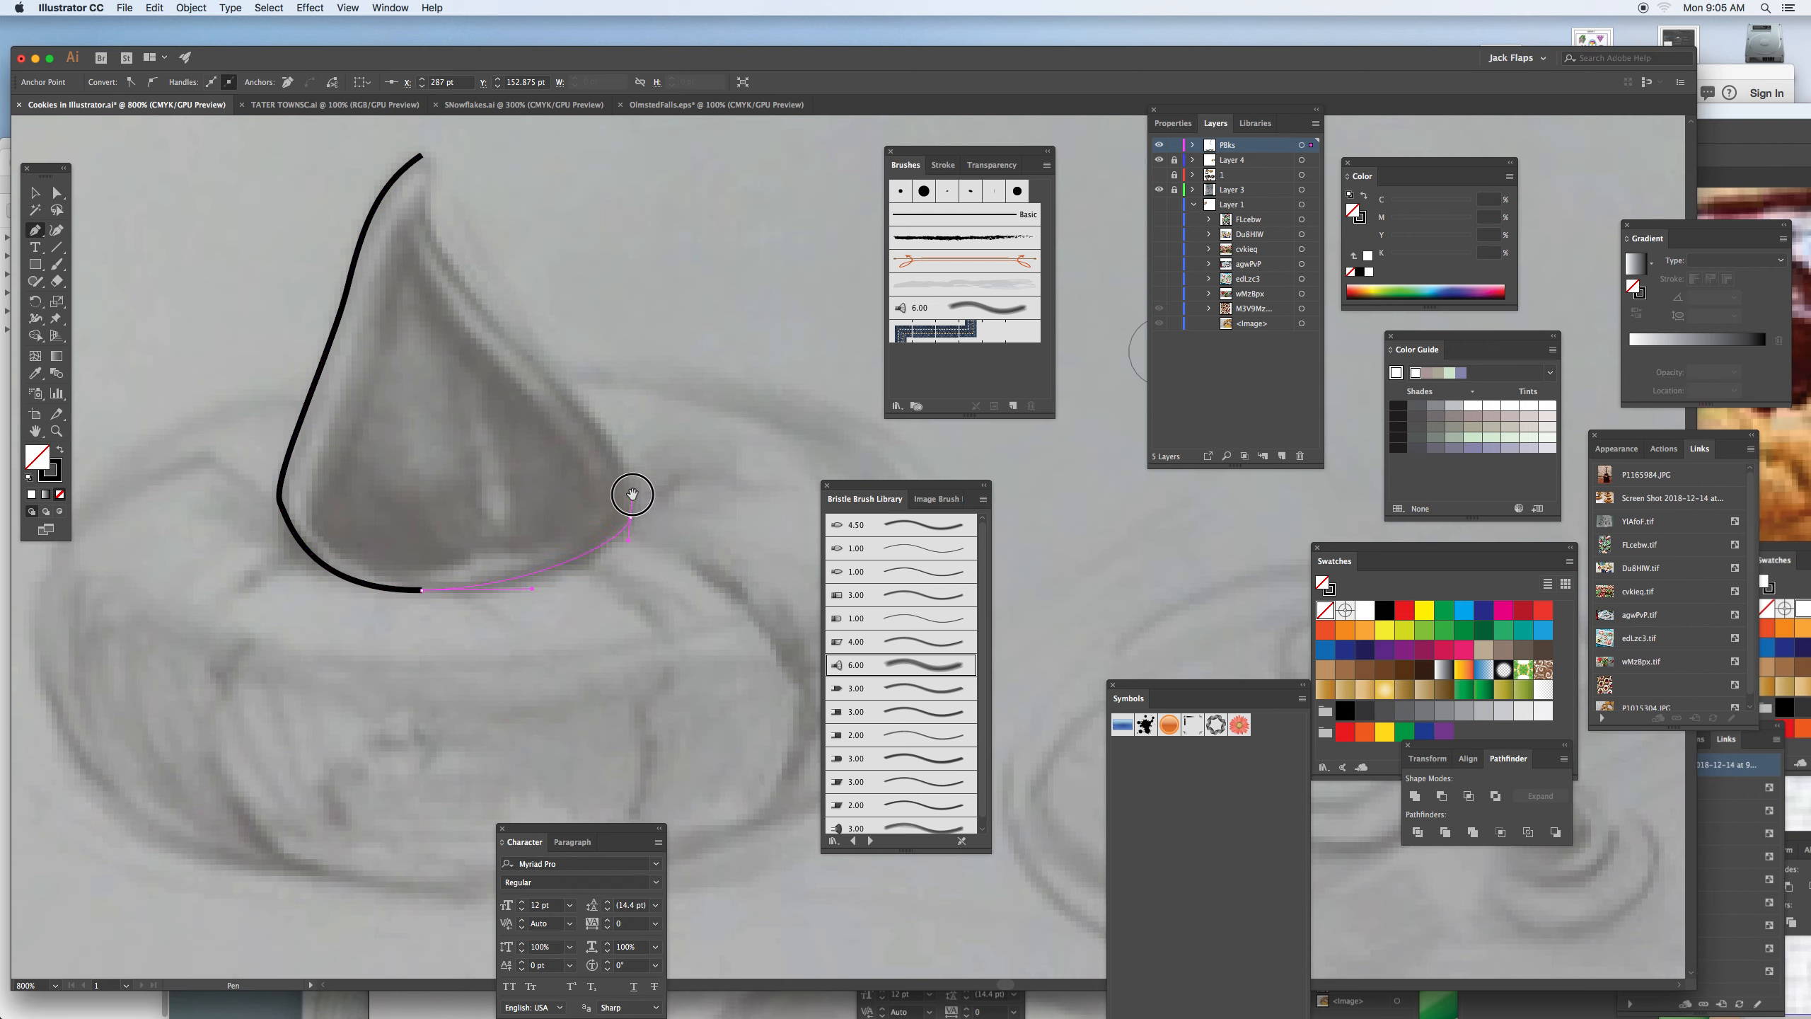
# Finish tracing the chocolate drop as a closed path with the Pen tool and fill it brown (C=40 M=65 Y=90 K=35).
pyautogui.moveTo(476, 315); pyautogui.dragTo(468, 298)
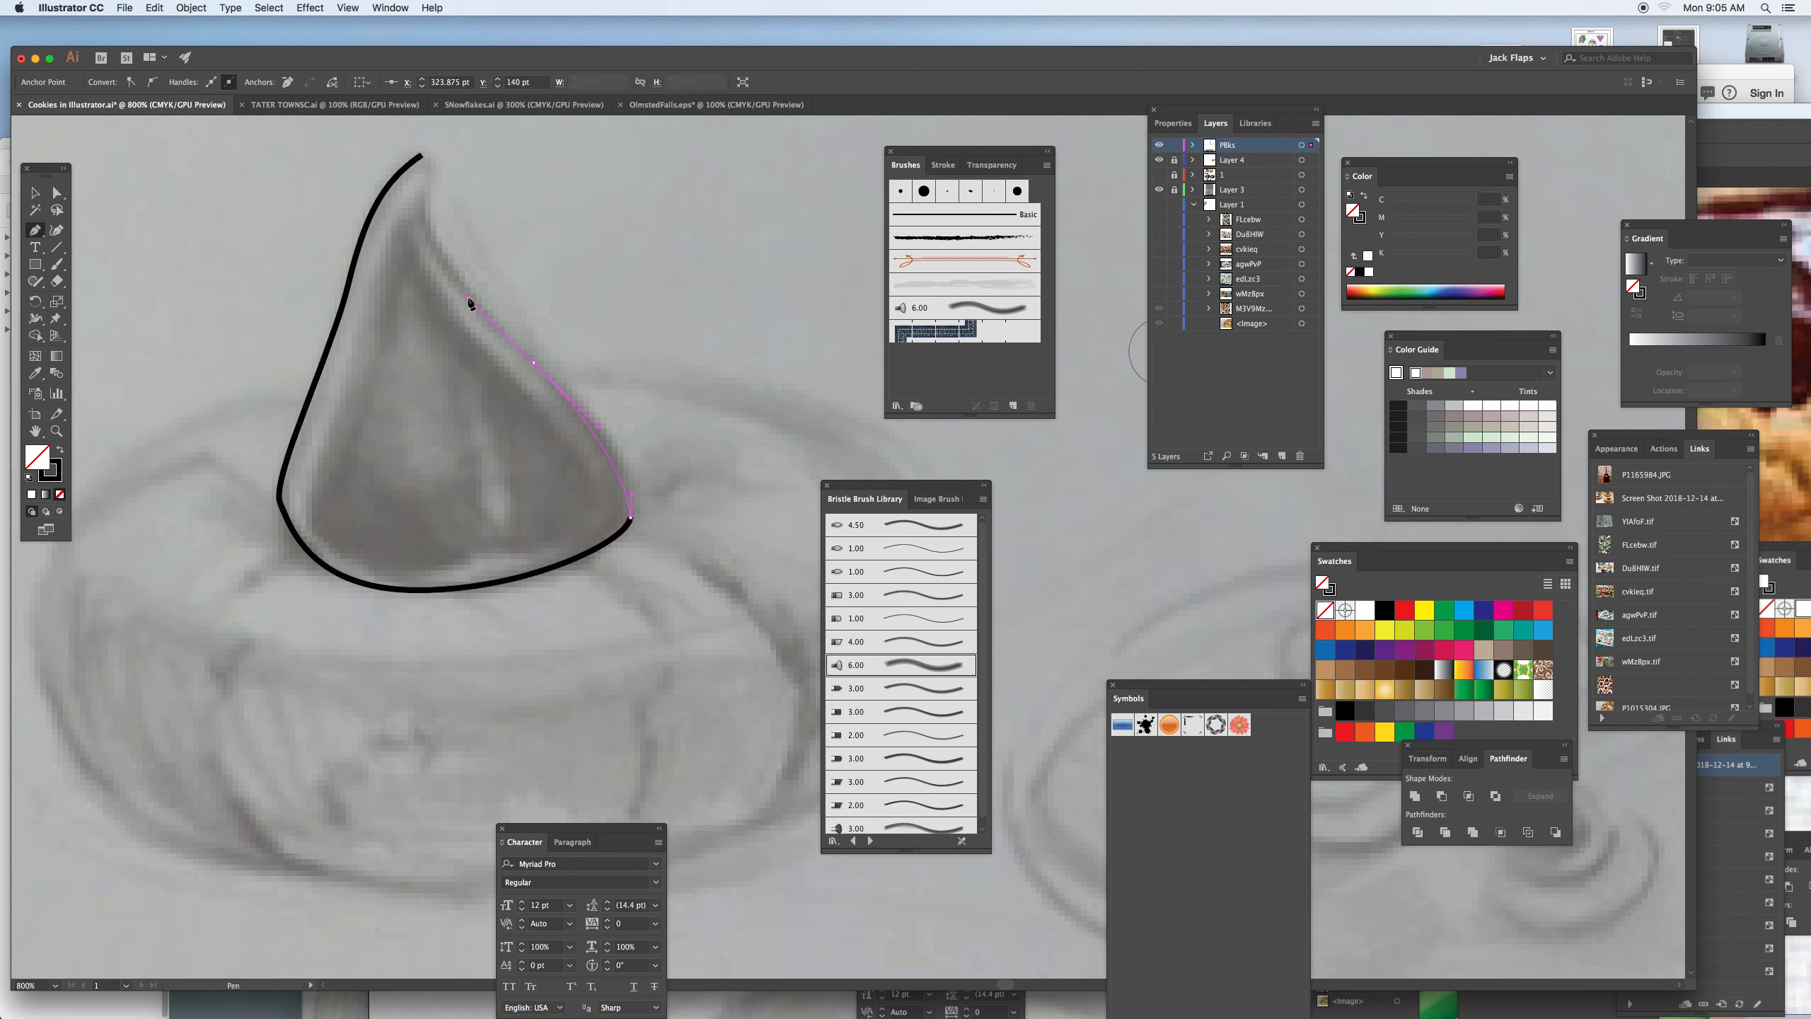
pyautogui.moveTo(431, 227); pyautogui.dragTo(380, 177)
pyautogui.moveTo(1380, 549)
pyautogui.mouseDown()
pyautogui.moveTo(1192, 512)
pyautogui.moveTo(810, 373)
pyautogui.moveTo(758, 427)
pyautogui.mouseUp()
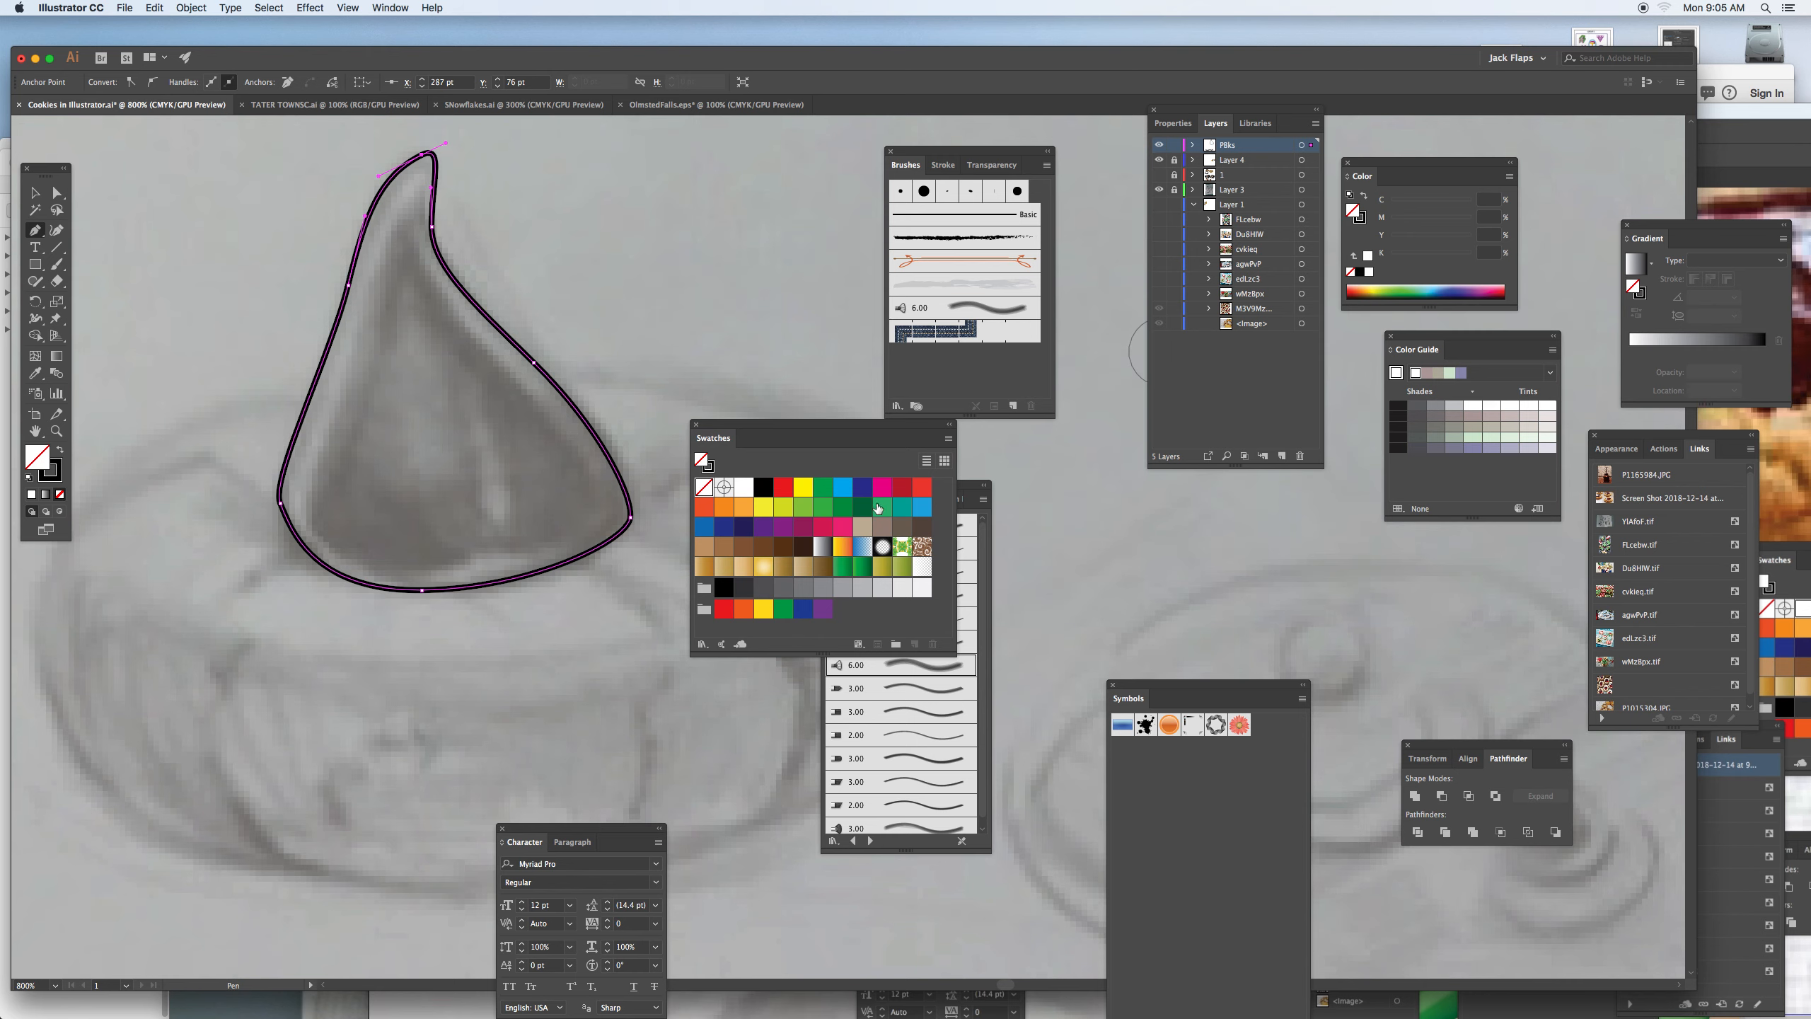
pyautogui.click(763, 546)
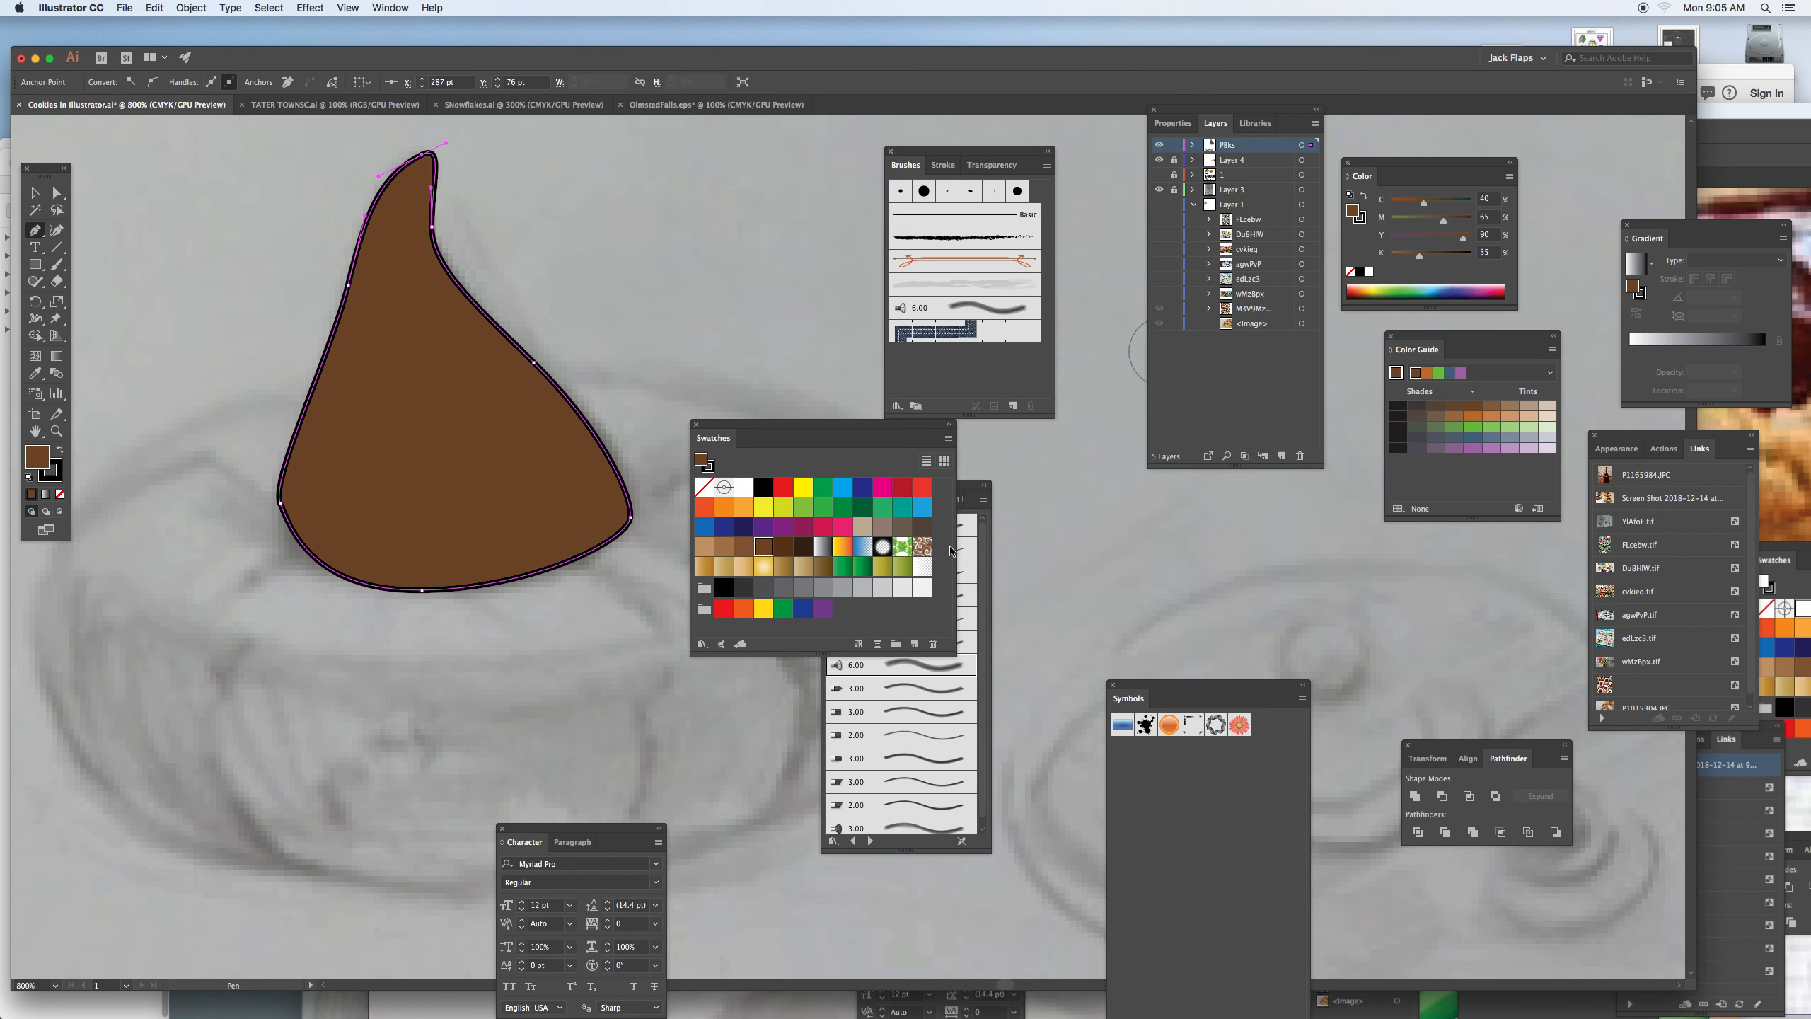
# Place the Color Guide and Color panels nearer the brown drop and activate the Selection tool.
pyautogui.moveTo(1422, 338); pyautogui.dragTo(745, 227)
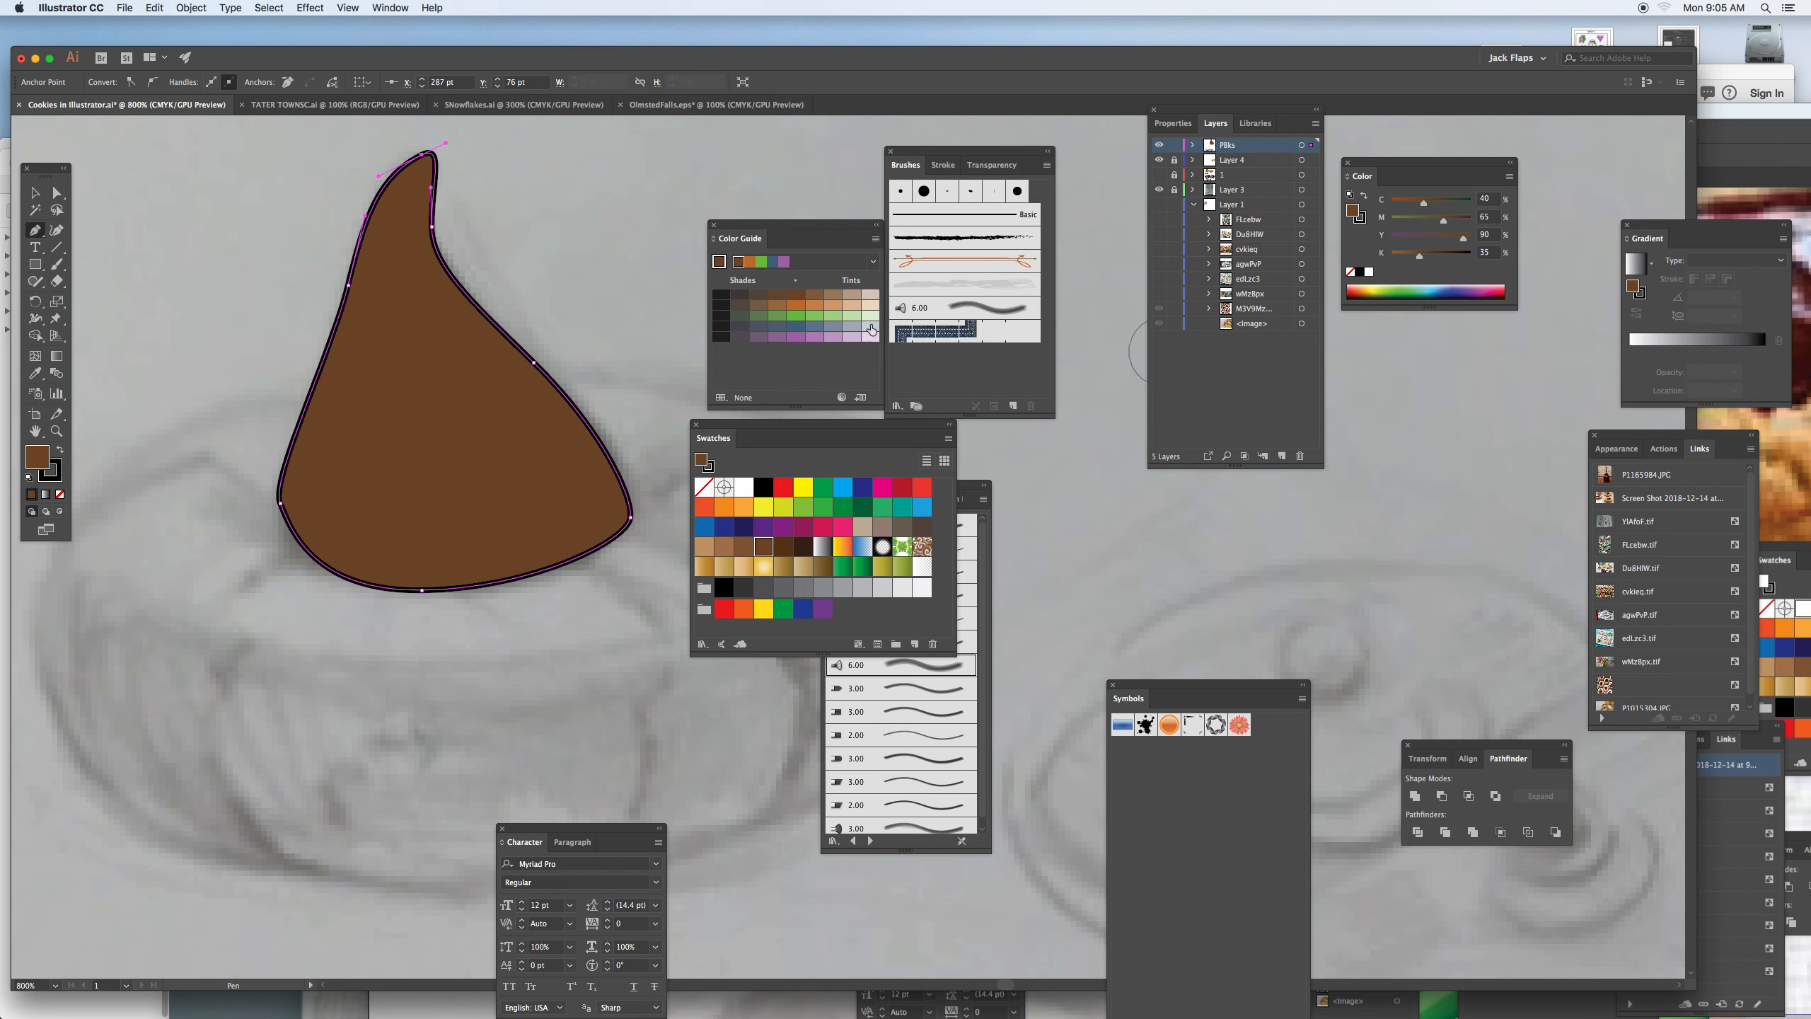
pyautogui.moveTo(1402, 165); pyautogui.dragTo(1084, 484)
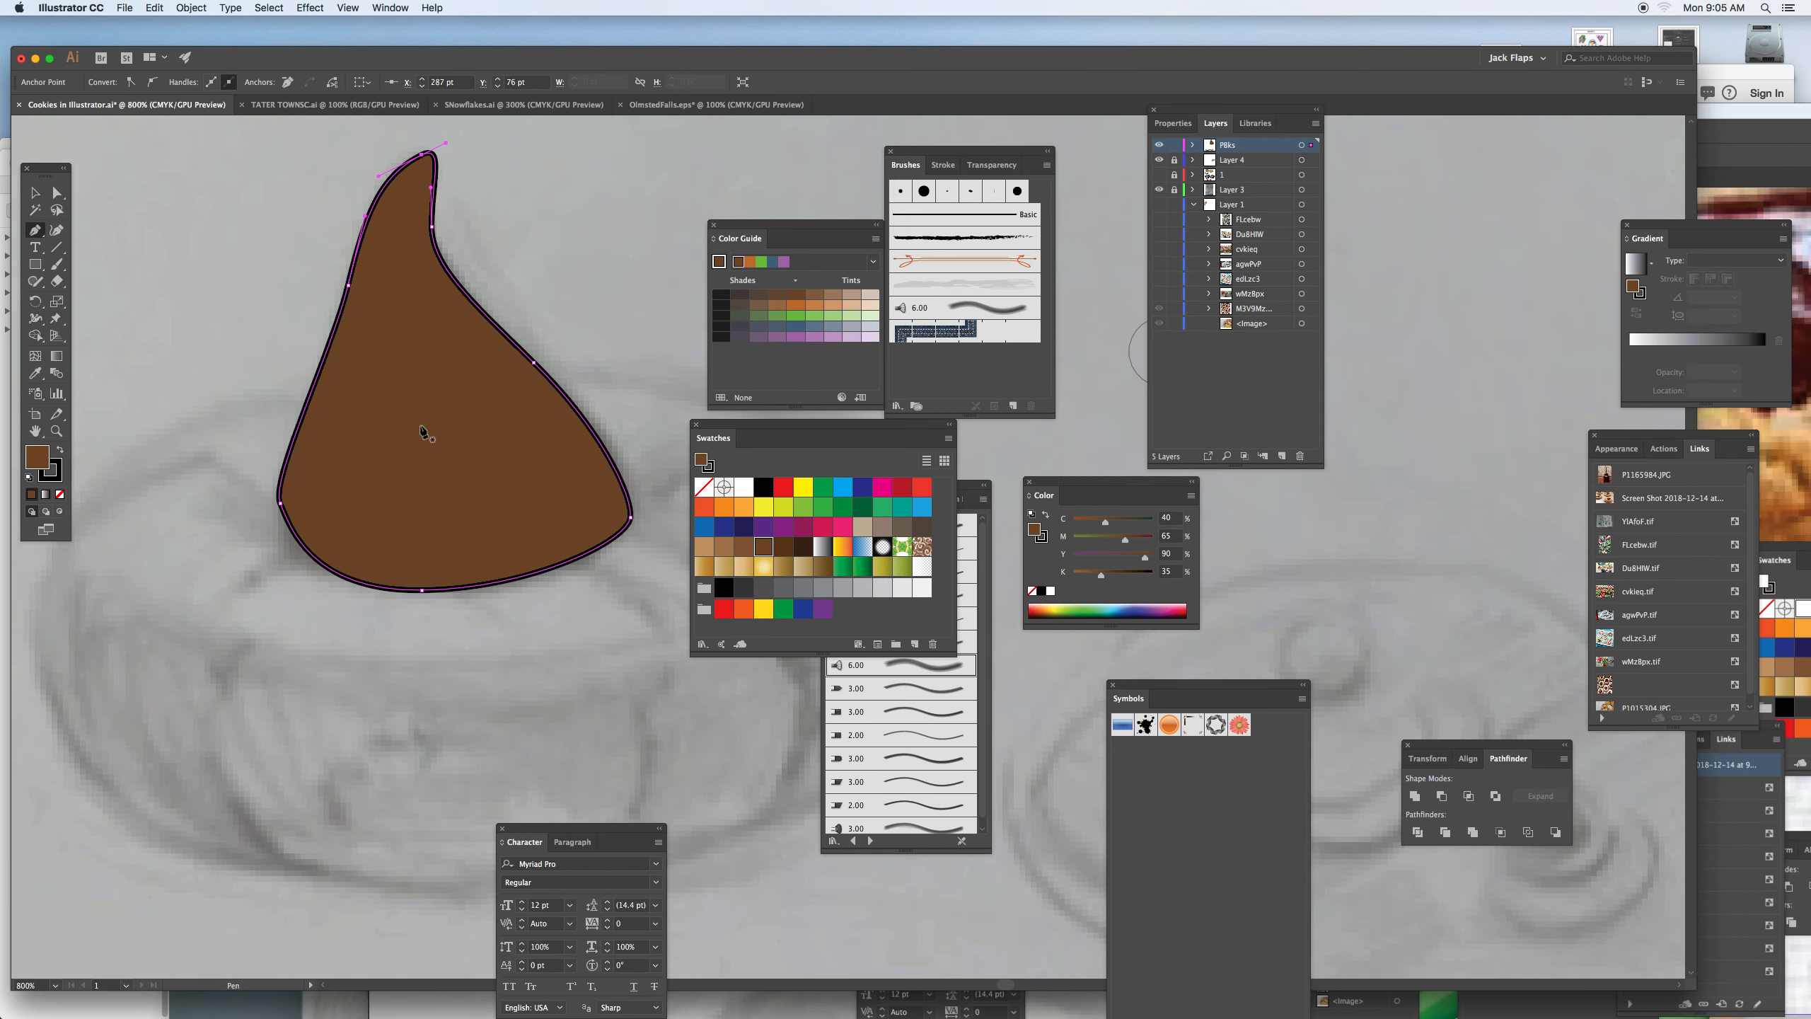
pyautogui.moveTo(389, 453); pyautogui.dragTo(269, 468)
pyautogui.press('v')
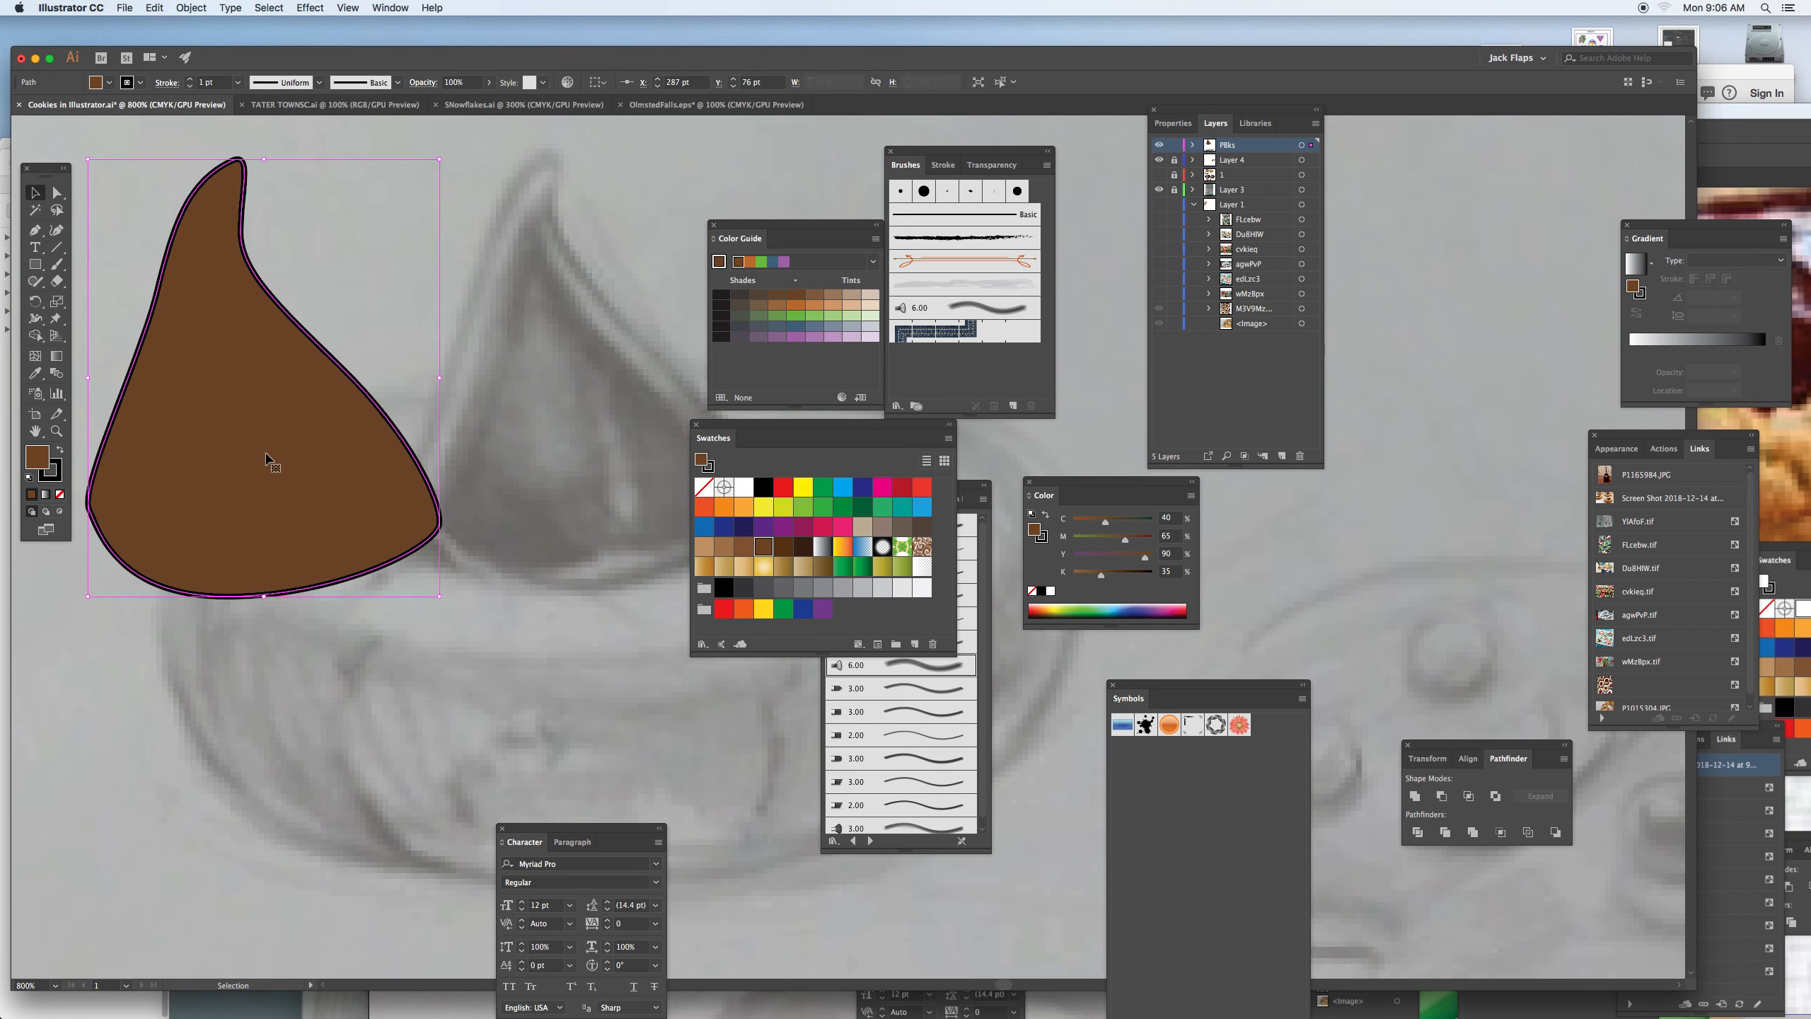
# Add two gradient mesh points near the drop's lower-left edge, one dark brown (C=40 M=70 Y=100 K=50) and one orange-brown above it.
pyautogui.click(35, 357)
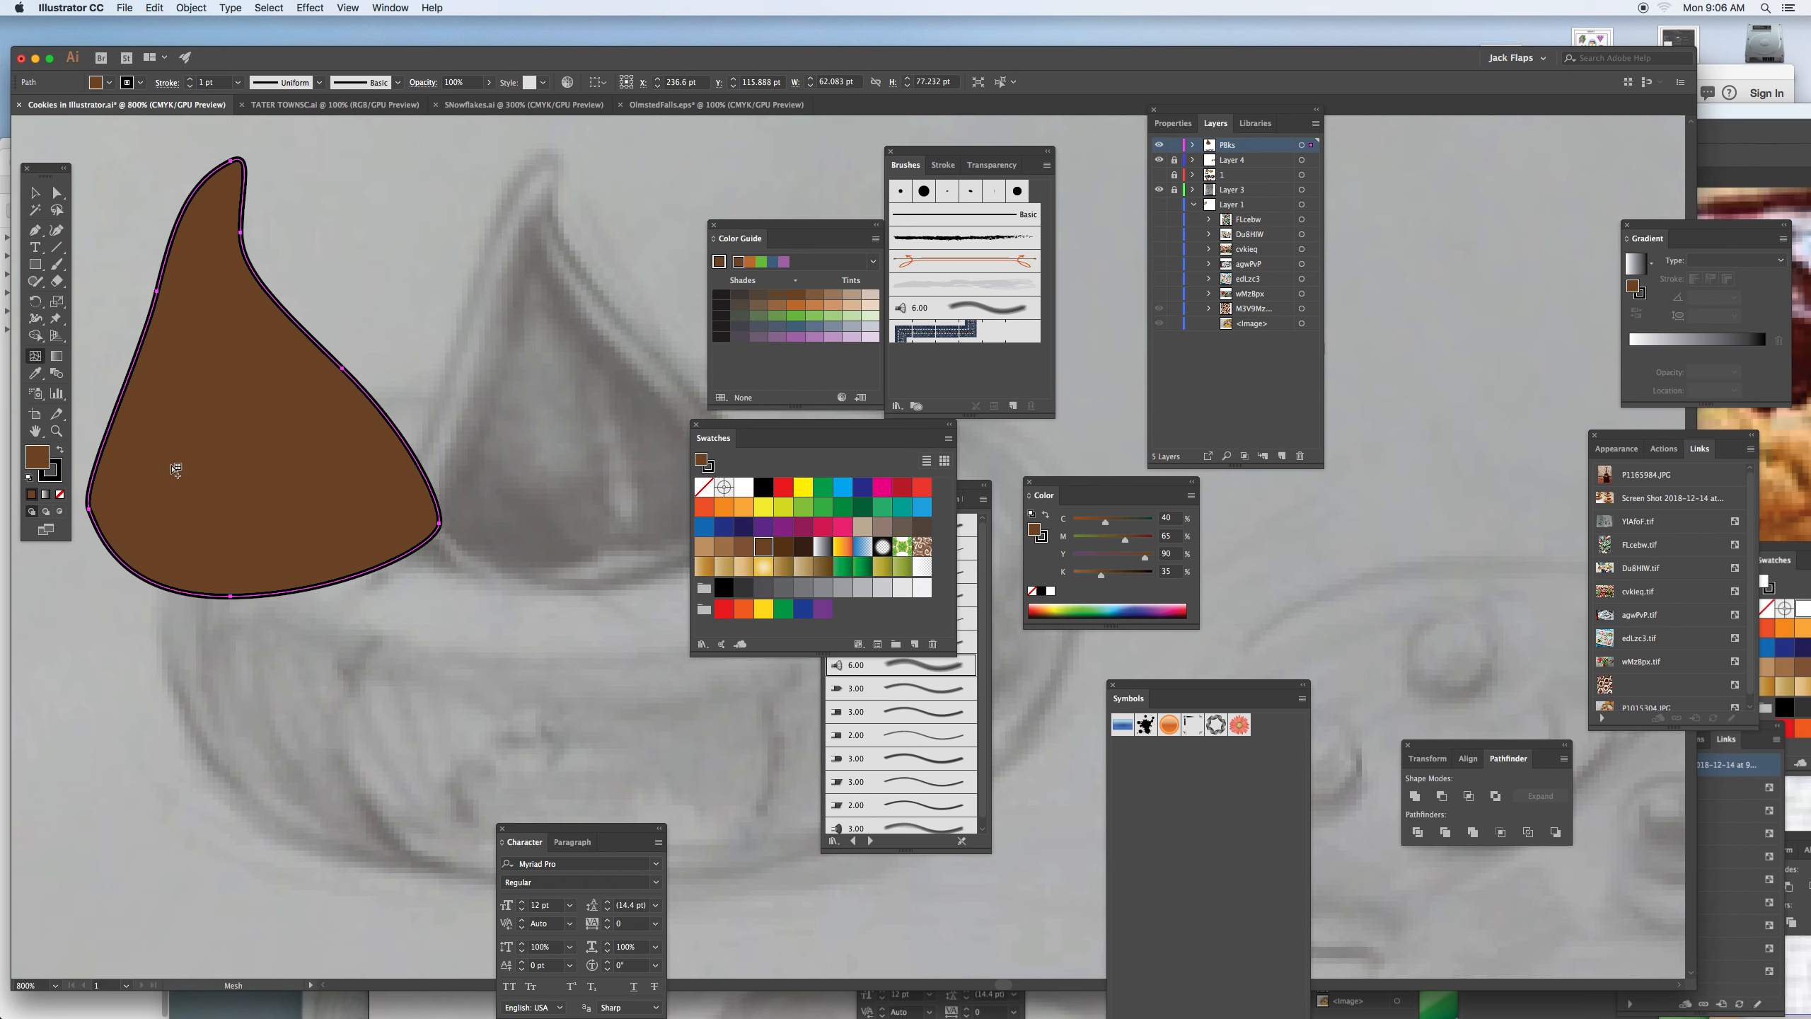
pyautogui.click(112, 494)
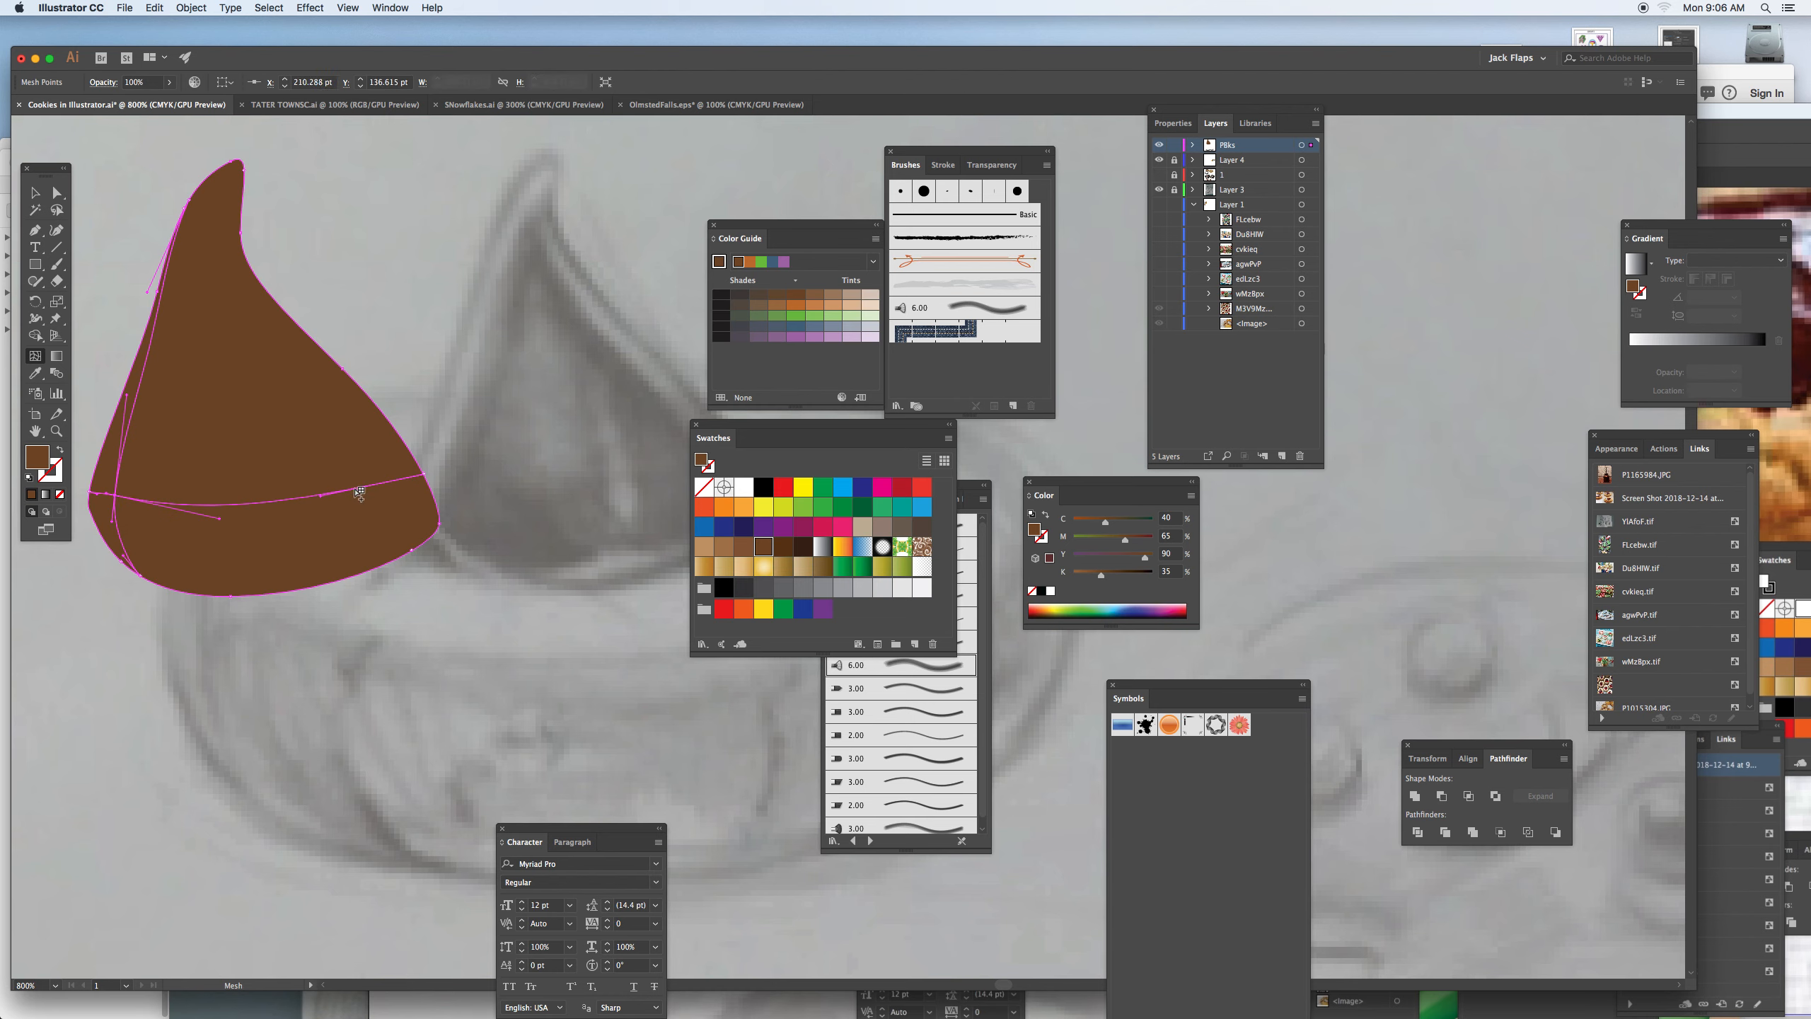
pyautogui.click(783, 548)
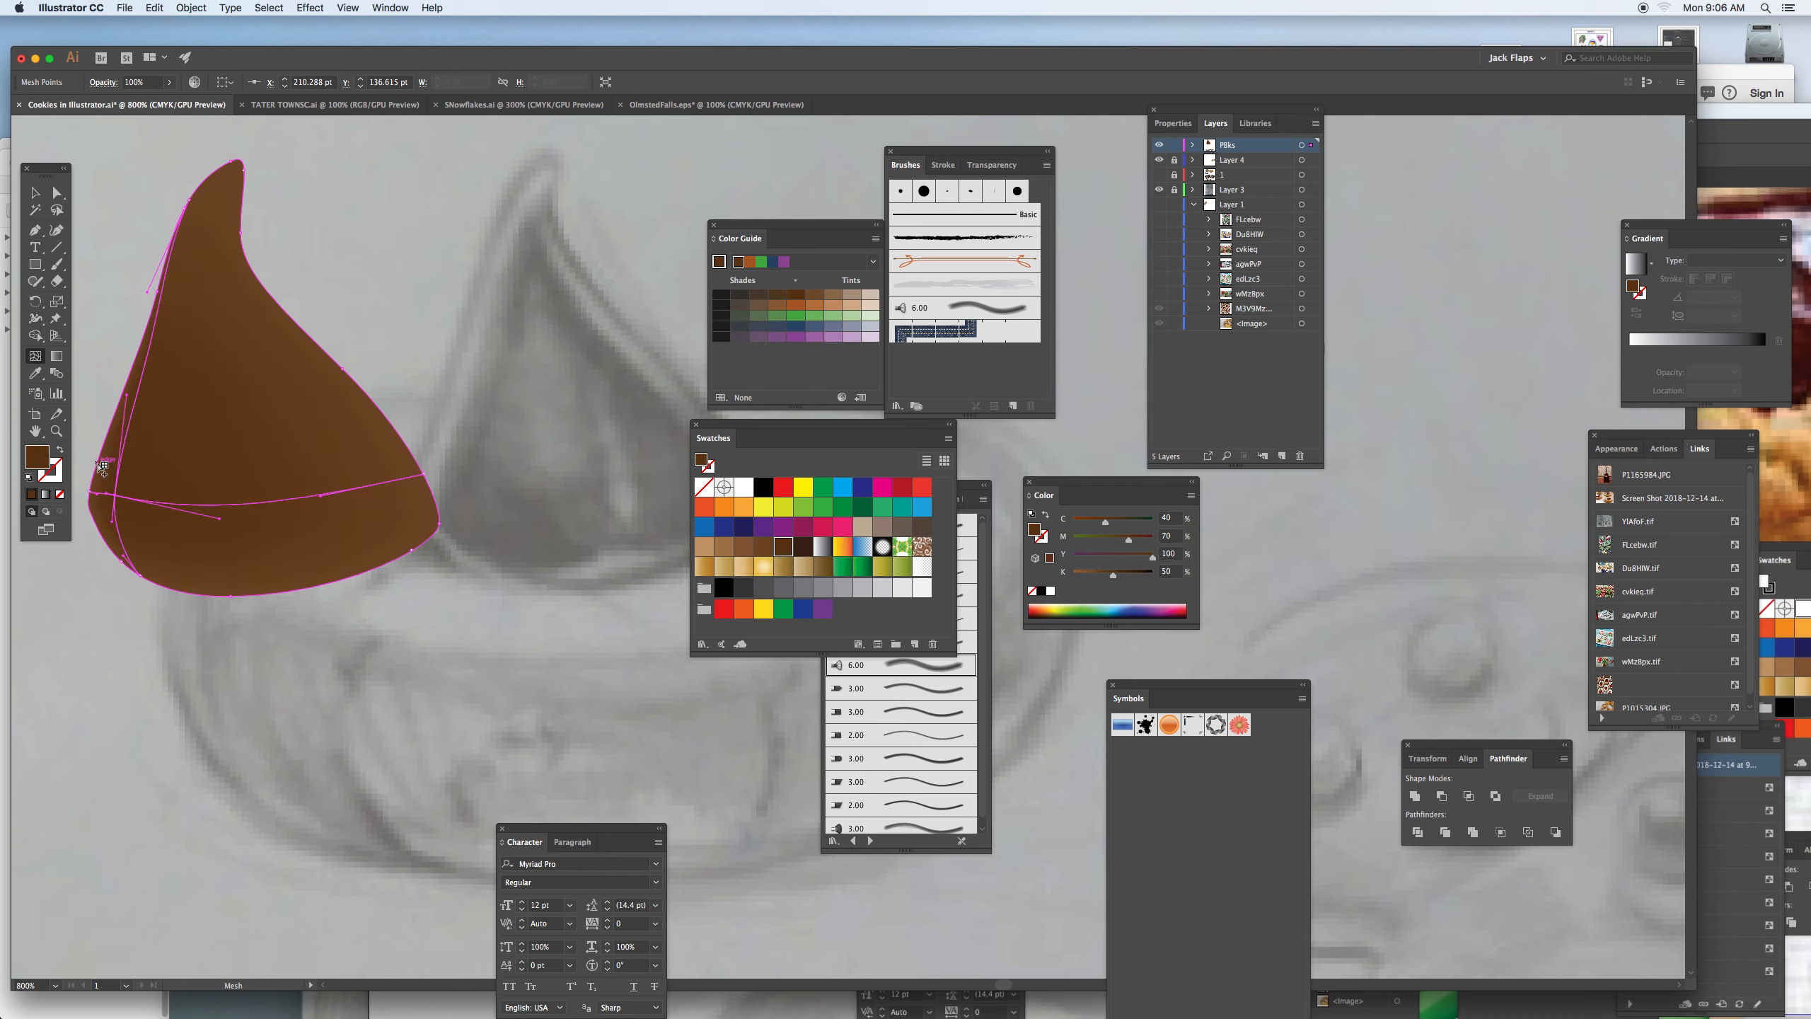
pyautogui.click(104, 482)
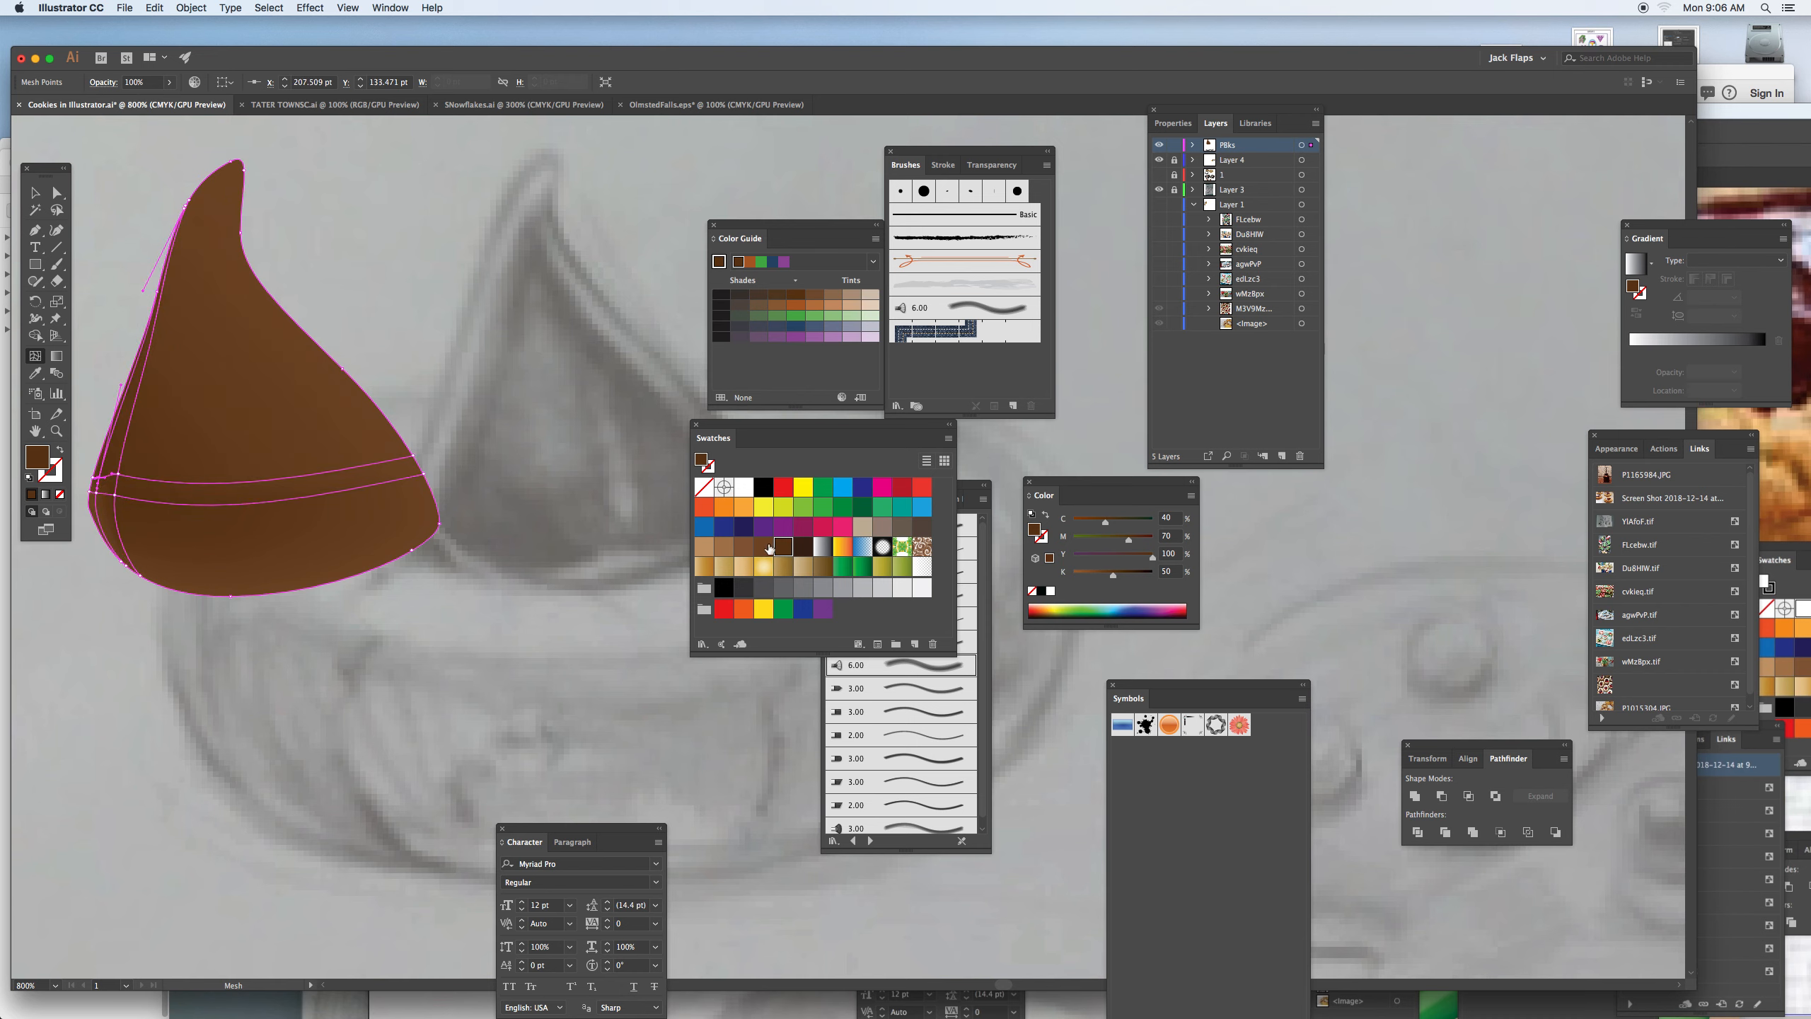
pyautogui.click(816, 307)
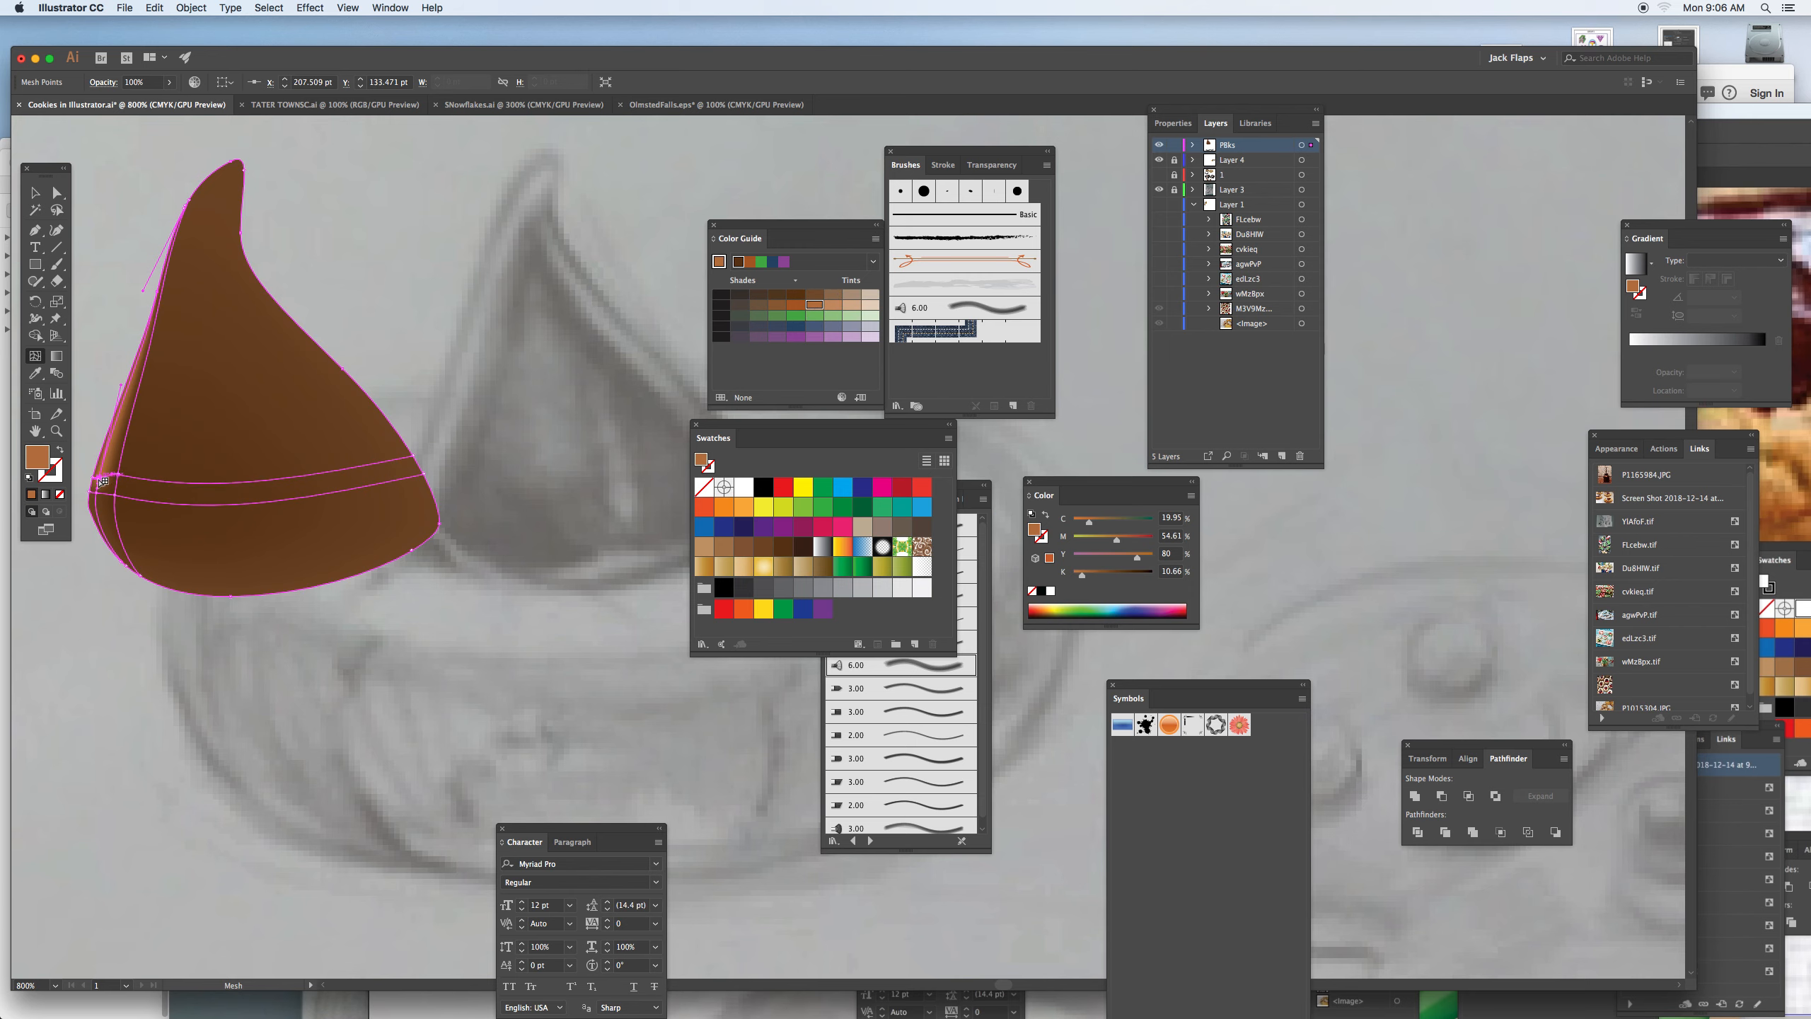
# Lasso the mesh points at the drop's lower-left edge and color them light tan (C=25 M=40 Y=65 K=0).
pyautogui.press('super+equal')
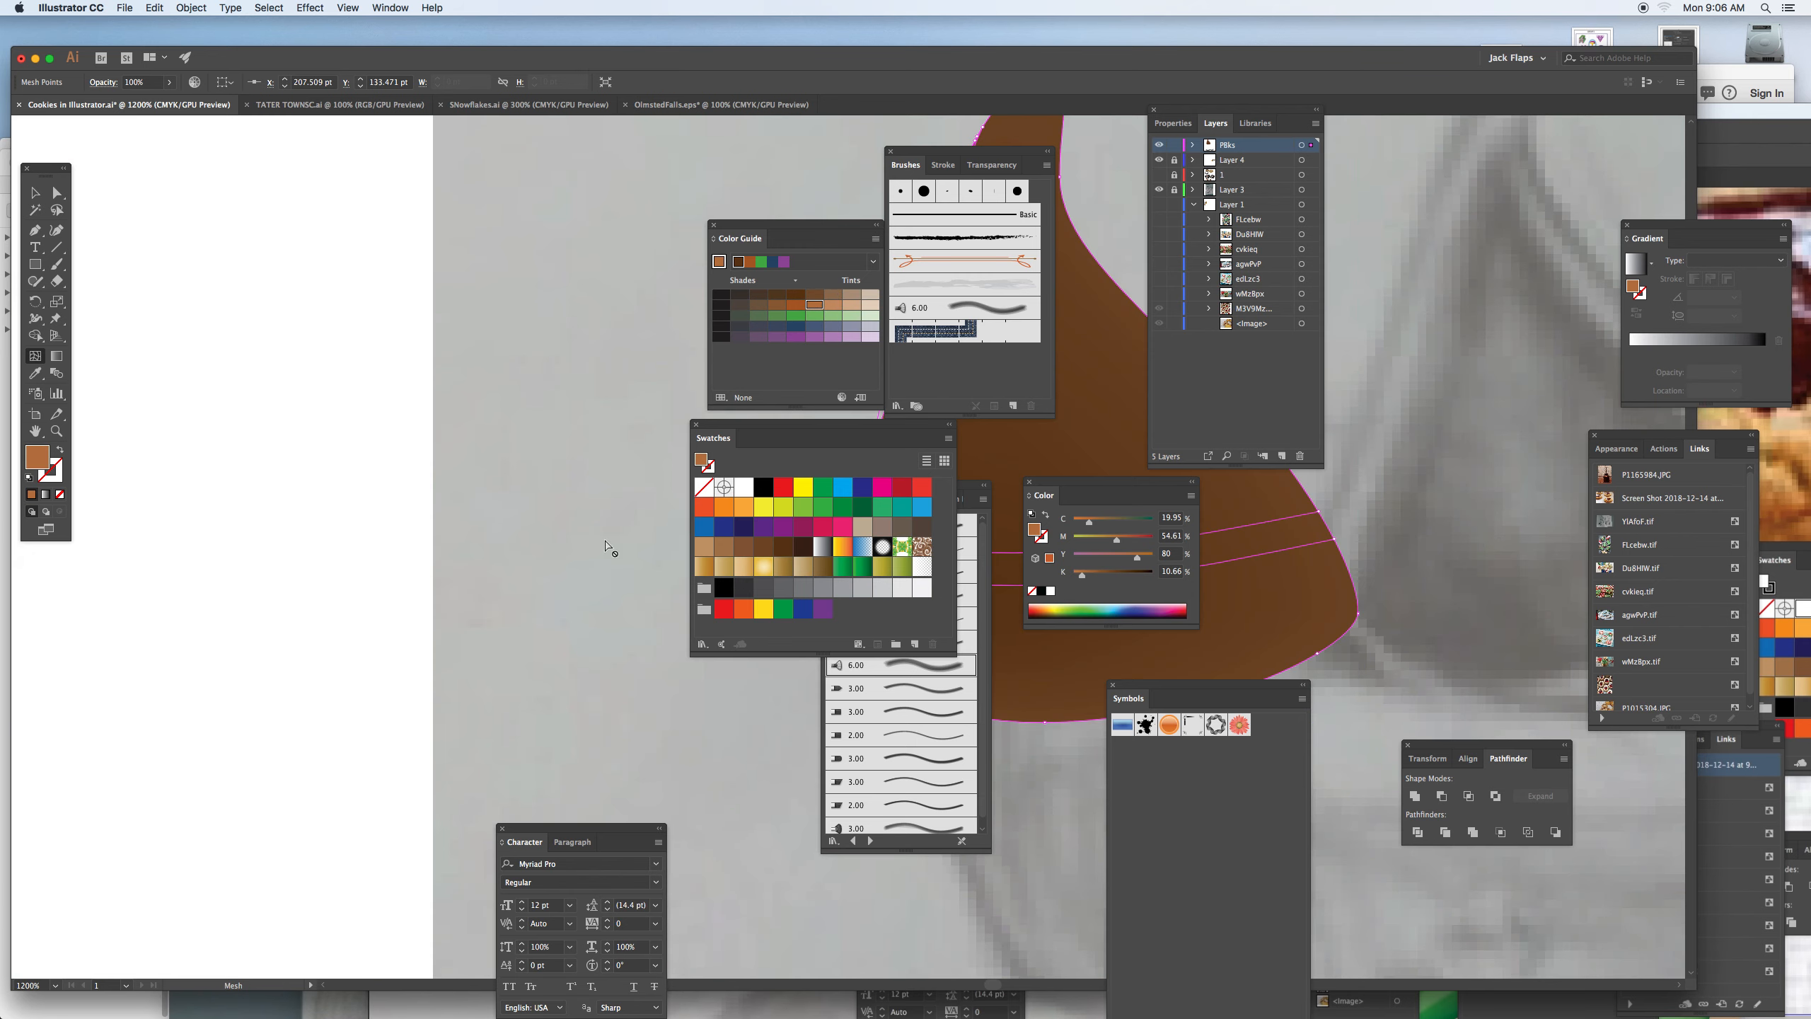
pyautogui.moveTo(1073, 459); pyautogui.dragTo(460, 477)
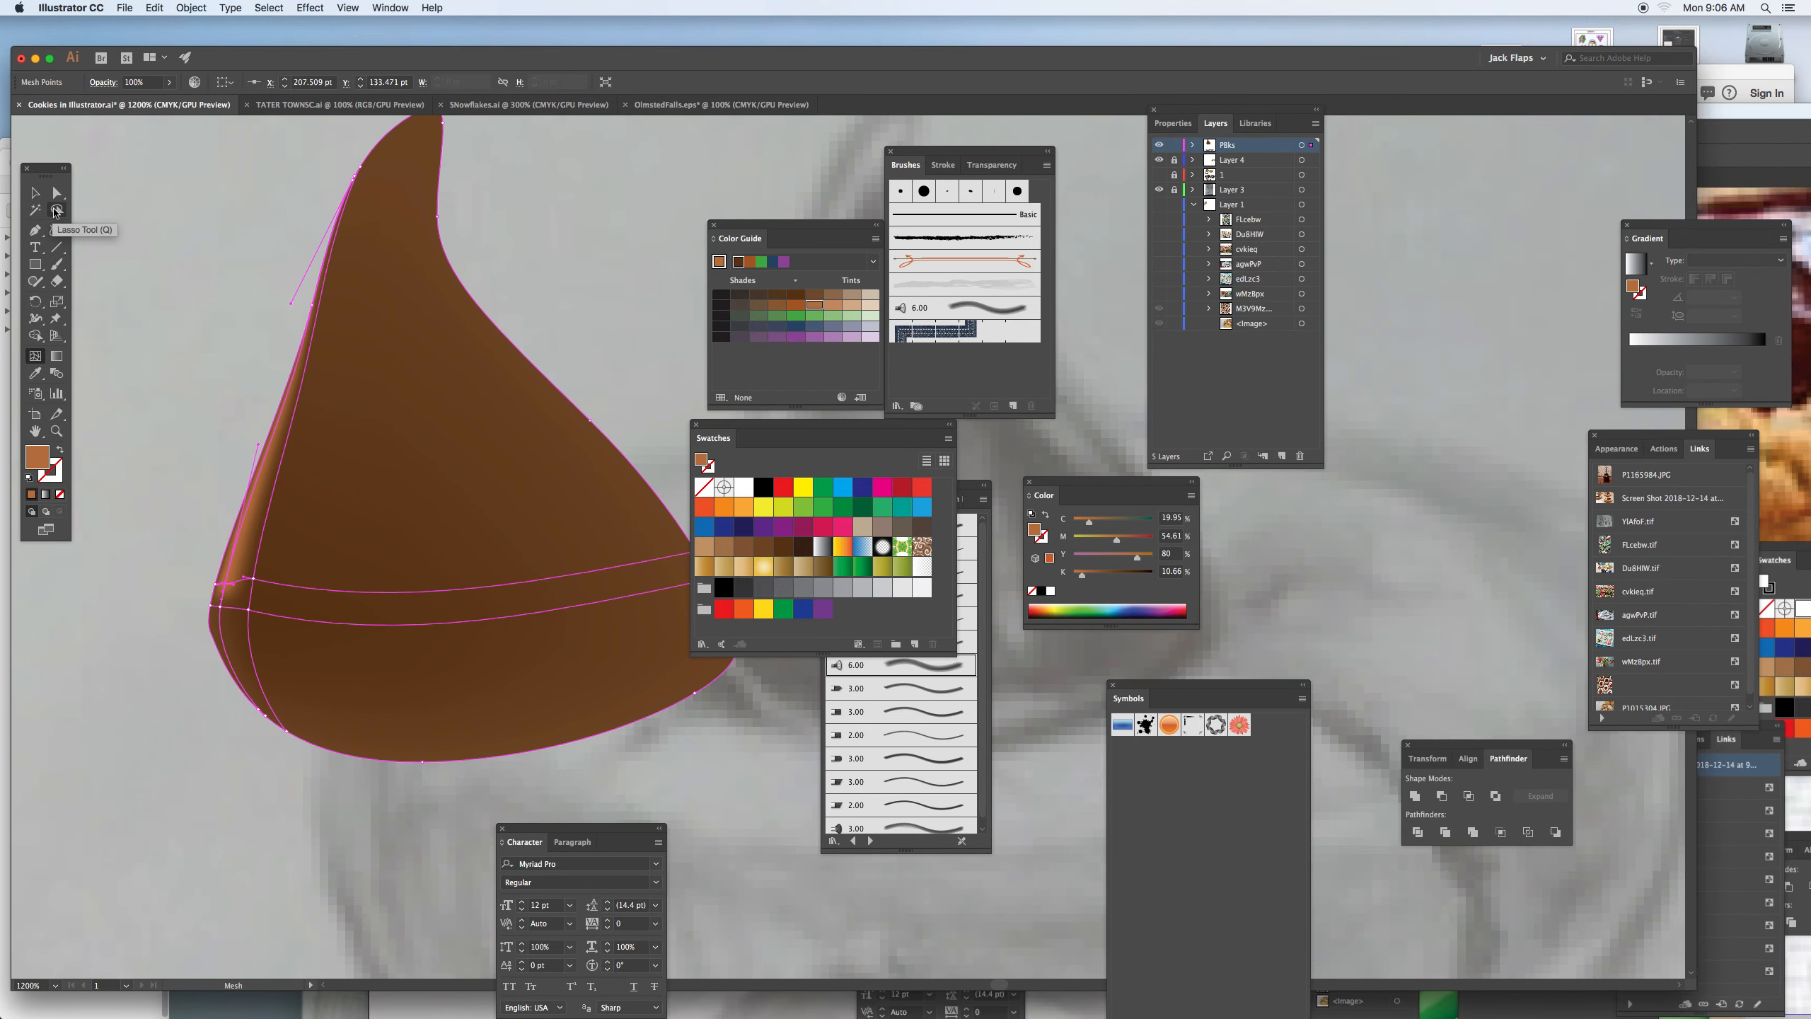
pyautogui.click(57, 211)
pyautogui.moveTo(243, 578)
pyautogui.mouseDown()
pyautogui.moveTo(236, 628)
pyautogui.moveTo(193, 639)
pyautogui.moveTo(213, 514)
pyautogui.moveTo(247, 591)
pyautogui.mouseUp()
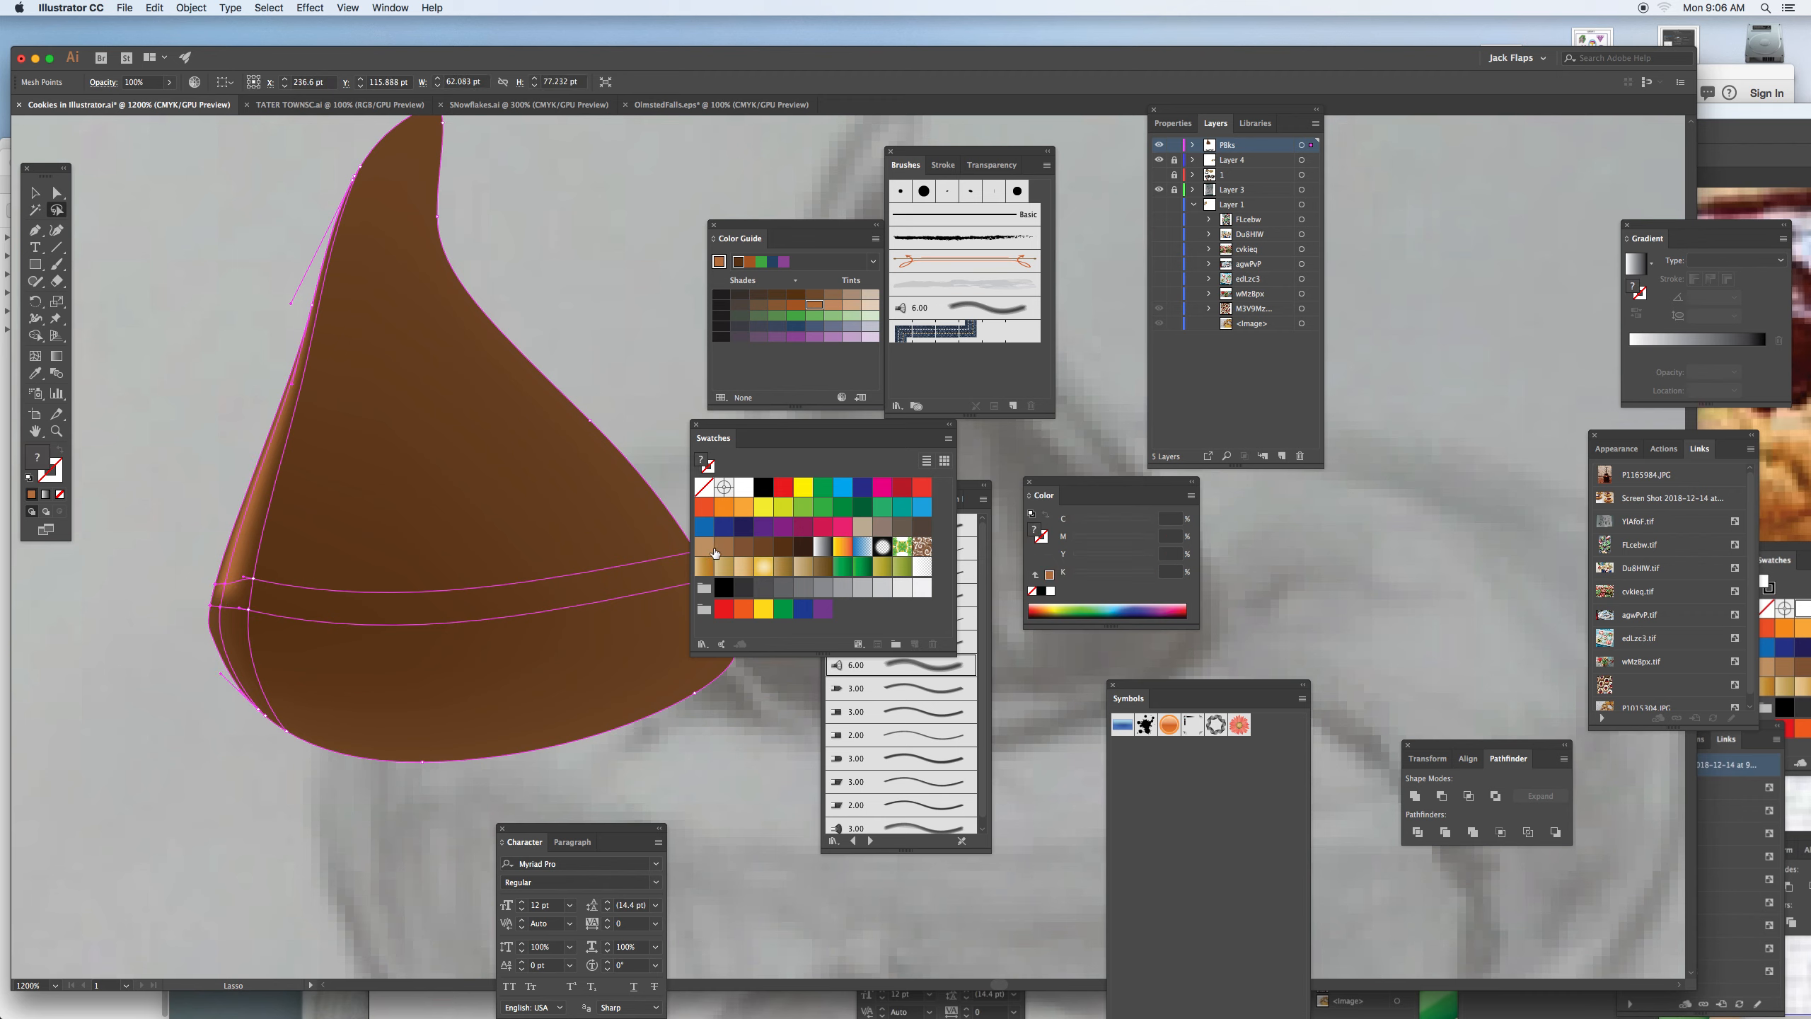
pyautogui.click(704, 547)
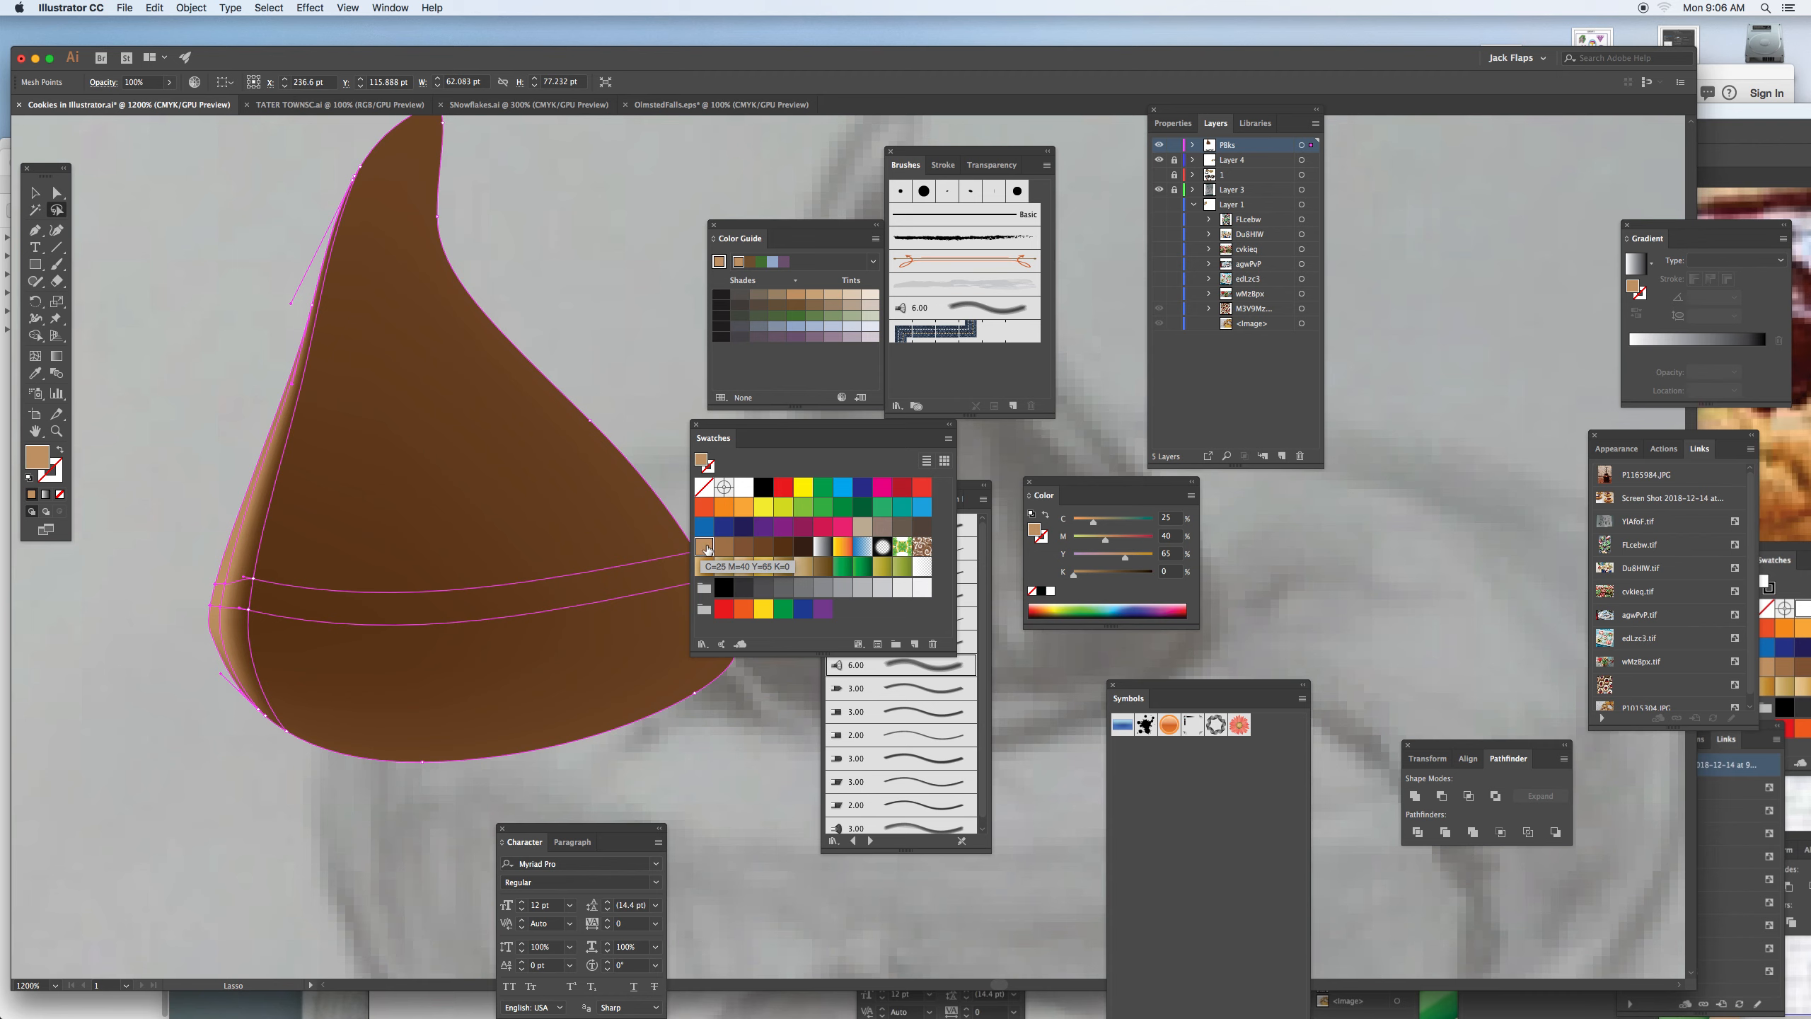
# Move the Color Guide and Swatches panels clear of the drop.
pyautogui.moveTo(829, 227); pyautogui.dragTo(766, 744)
pyautogui.moveTo(759, 435)
pyautogui.mouseDown()
pyautogui.moveTo(1212, 503)
pyautogui.moveTo(1220, 474)
pyautogui.mouseUp()
pyautogui.moveTo(540, 505)
pyautogui.mouseDown()
pyautogui.moveTo(489, 365)
pyautogui.moveTo(468, 489)
pyautogui.mouseUp()
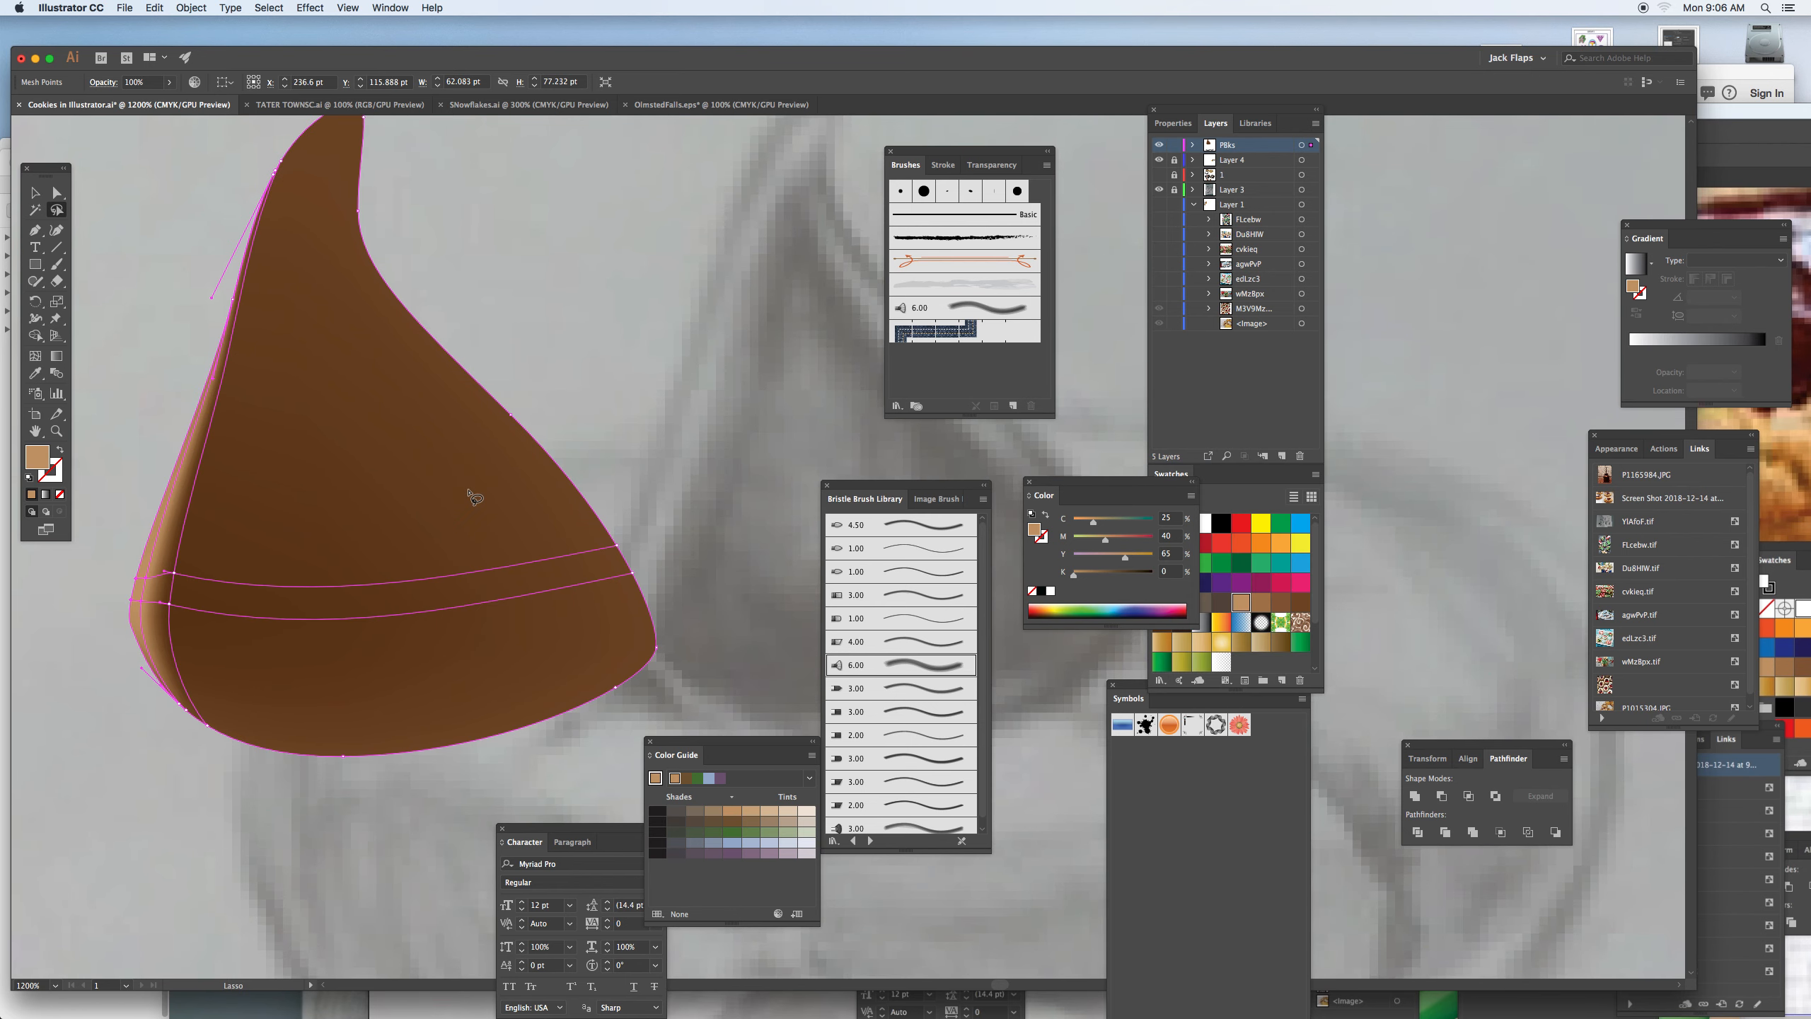
# Add two light tan mesh points along the drop's lower-right edge with the Mesh tool.
pyautogui.press('super')
pyautogui.press('u')
pyautogui.click(601, 554)
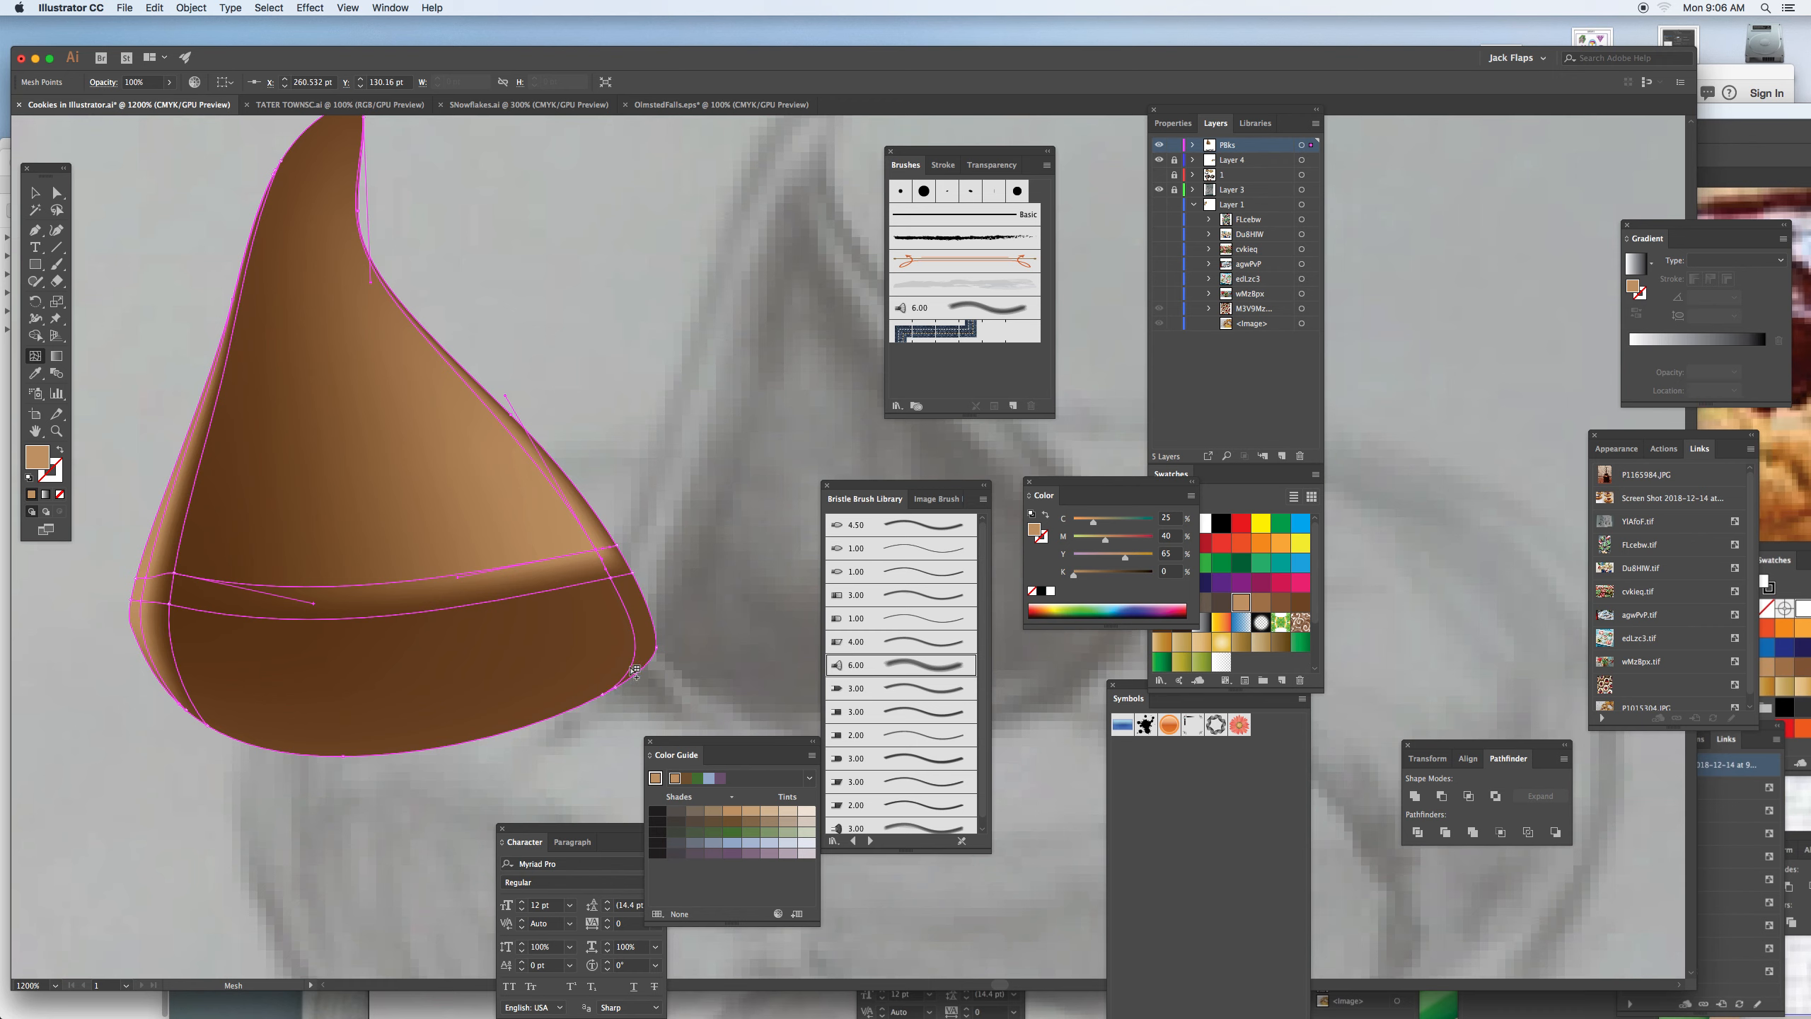
pyautogui.click(635, 671)
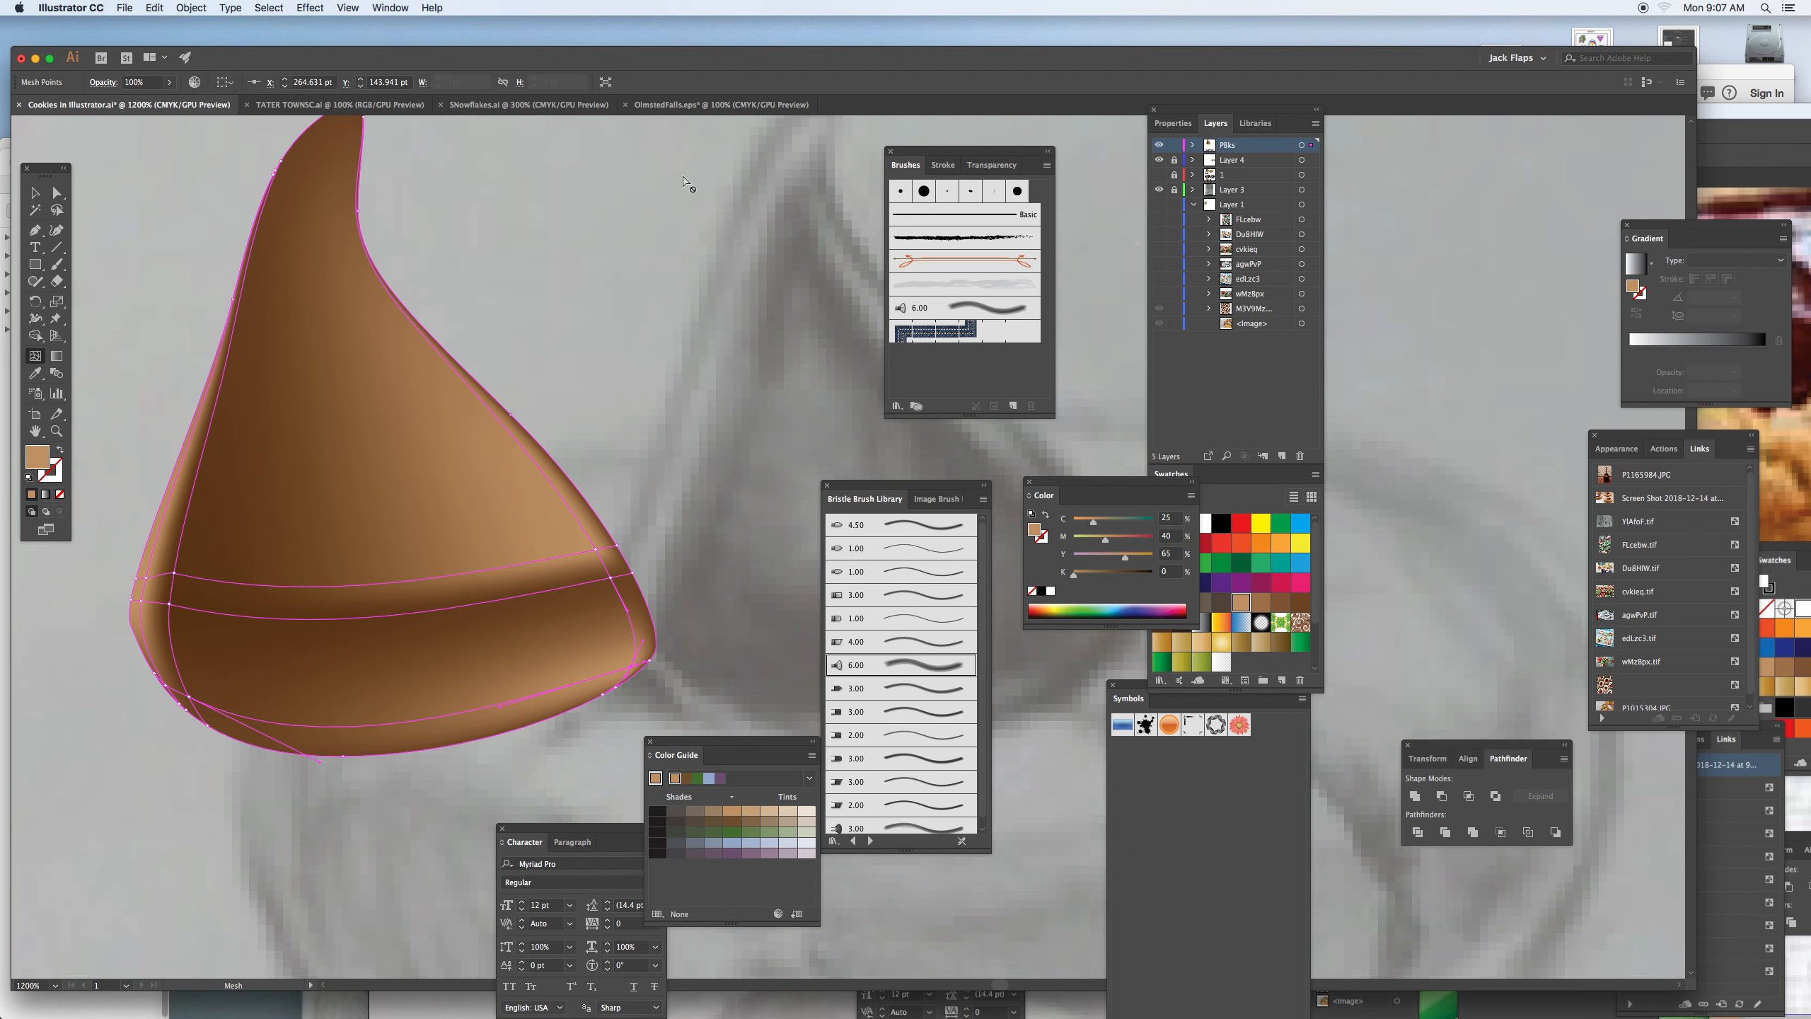
# Move the Brushes and Bristle Brush Library panels away from the sketched drop.
pyautogui.moveTo(934, 150); pyautogui.dragTo(1011, 143)
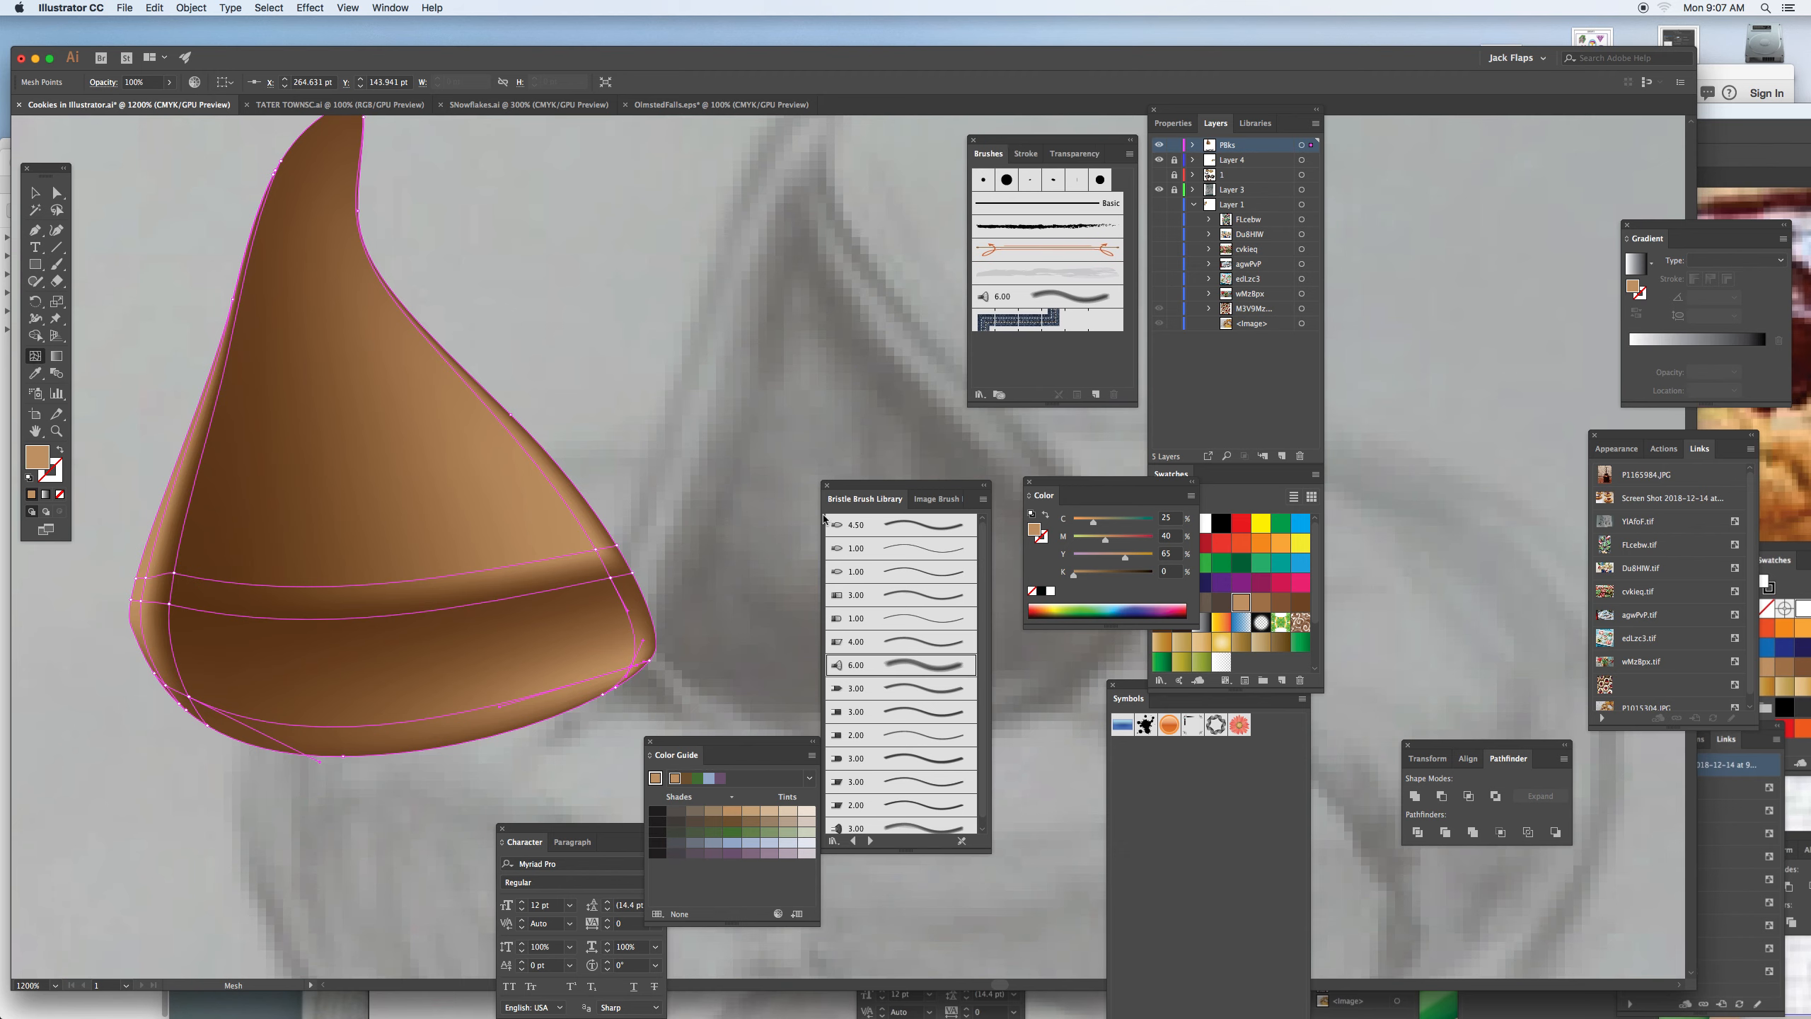
pyautogui.moveTo(852, 485); pyautogui.dragTo(969, 713)
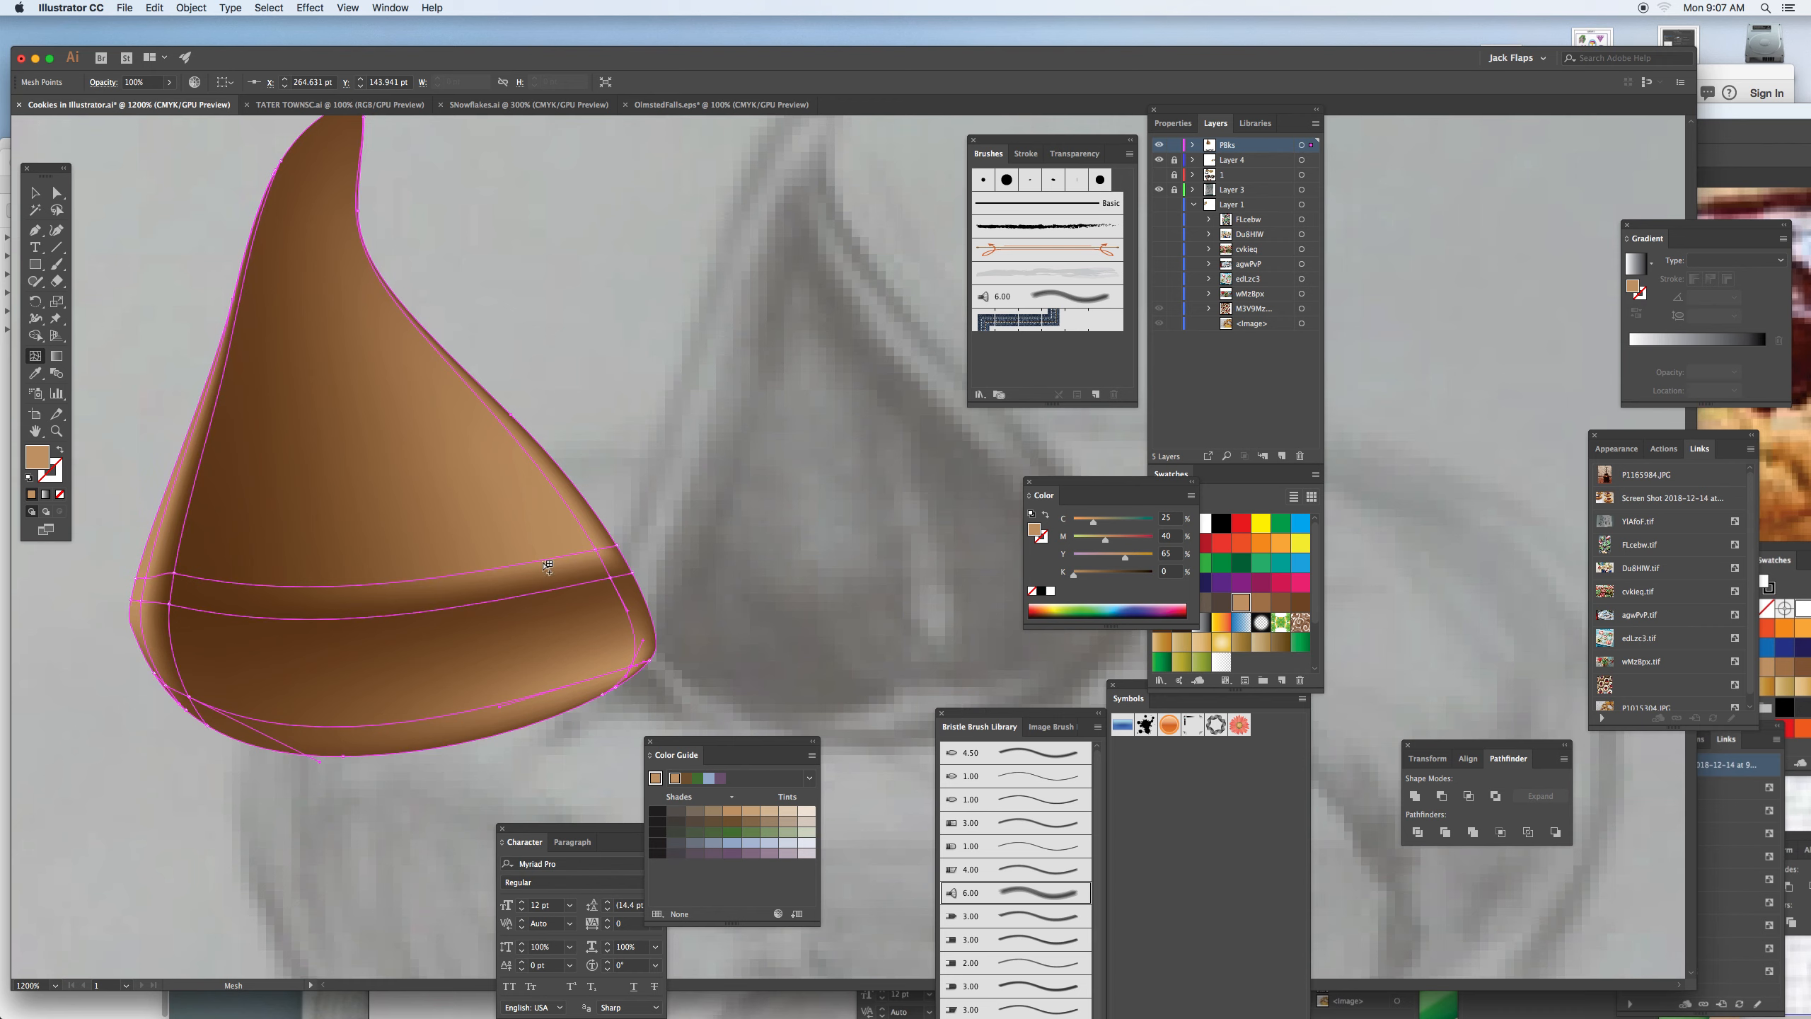
pyautogui.click(57, 230)
pyautogui.click(603, 525)
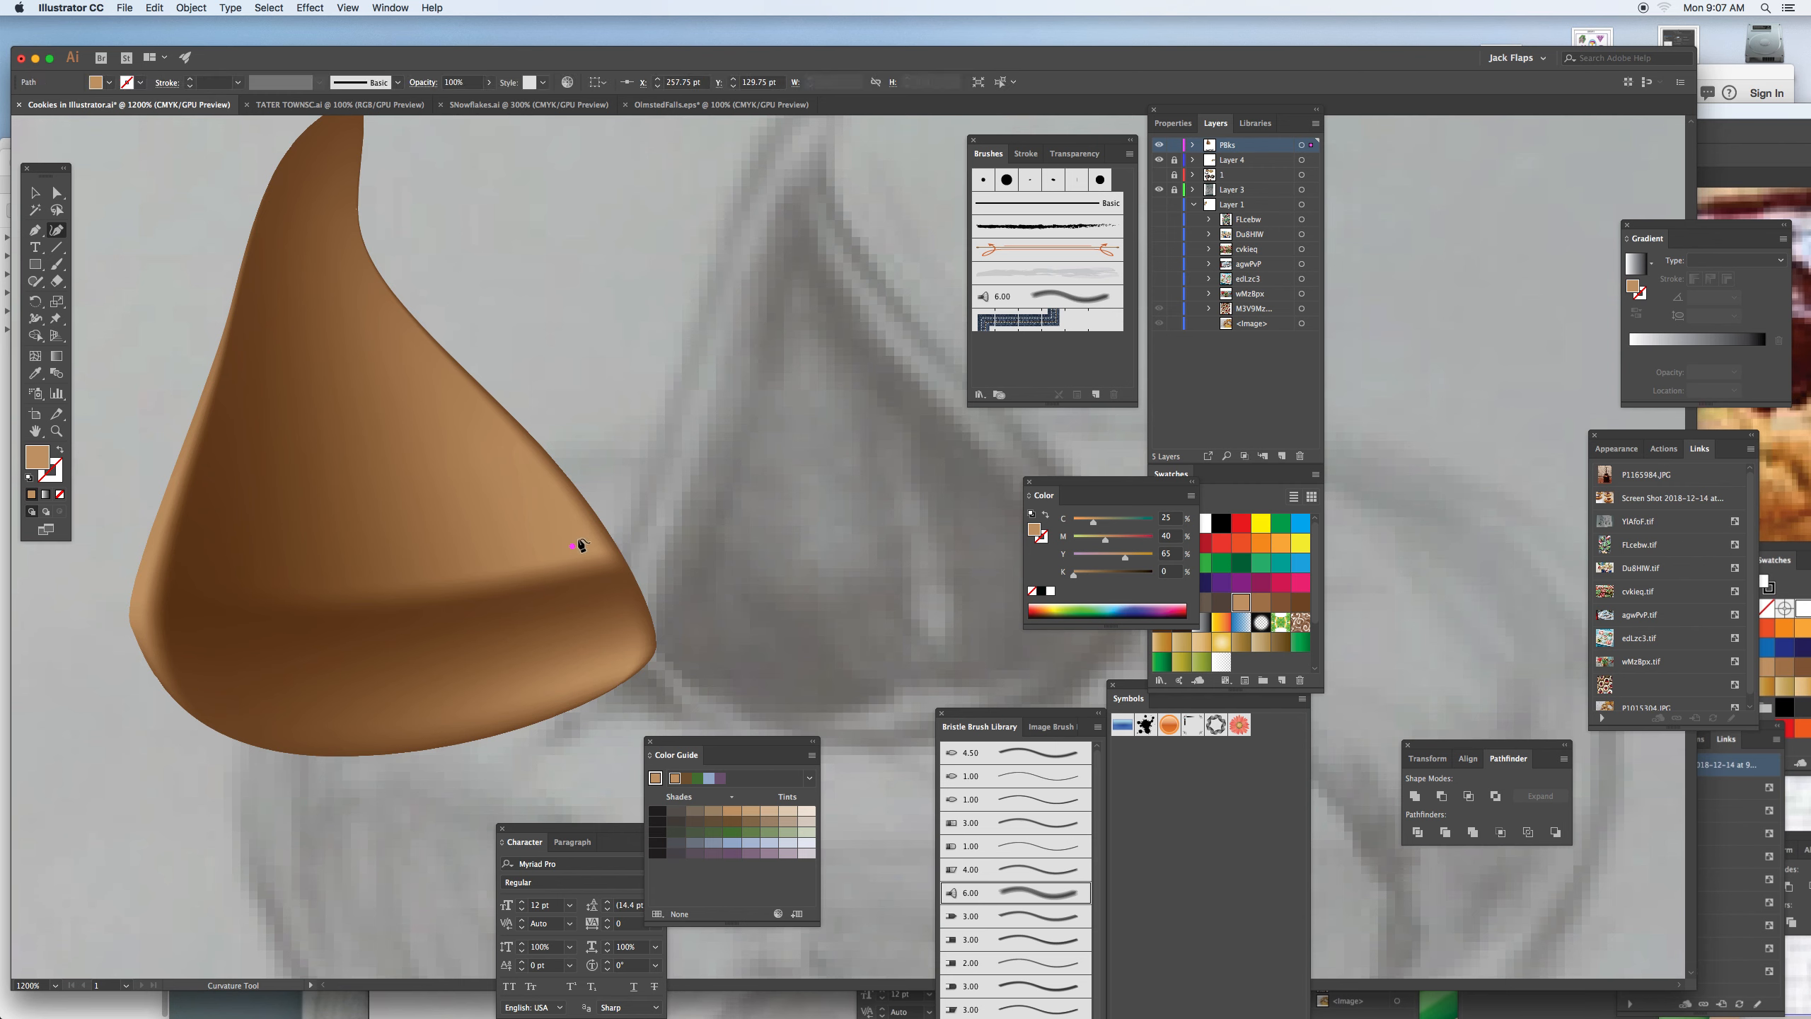
pyautogui.click(245, 344)
# Lasso a mesh point at the drop's lower-right edge and color it dark brown (C=36.47 M=75.69 Y=100 K=43.92) from an enlarged color spectrum.
pyautogui.click(63, 211)
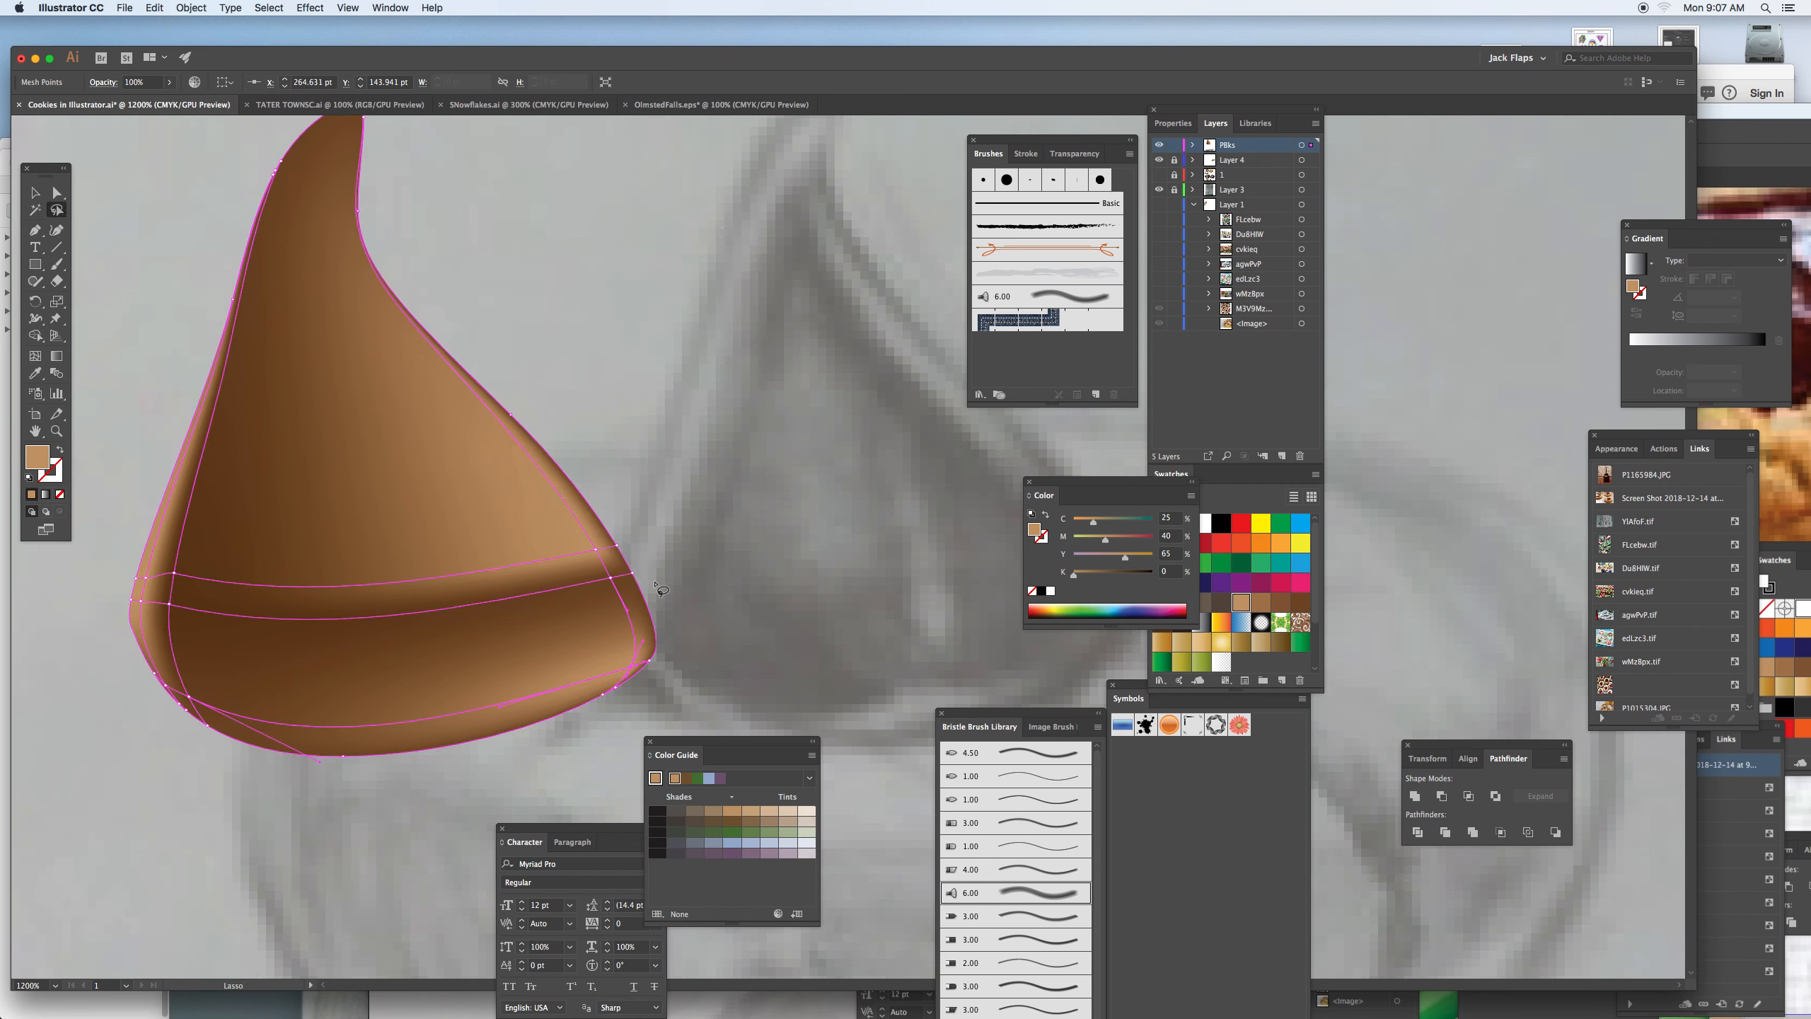
pyautogui.moveTo(619, 571)
pyautogui.mouseDown()
pyautogui.moveTo(575, 539)
pyautogui.moveTo(564, 559)
pyautogui.moveTo(588, 603)
pyautogui.moveTo(621, 580)
pyautogui.mouseUp()
pyautogui.click(1058, 612)
pyautogui.click(1221, 604)
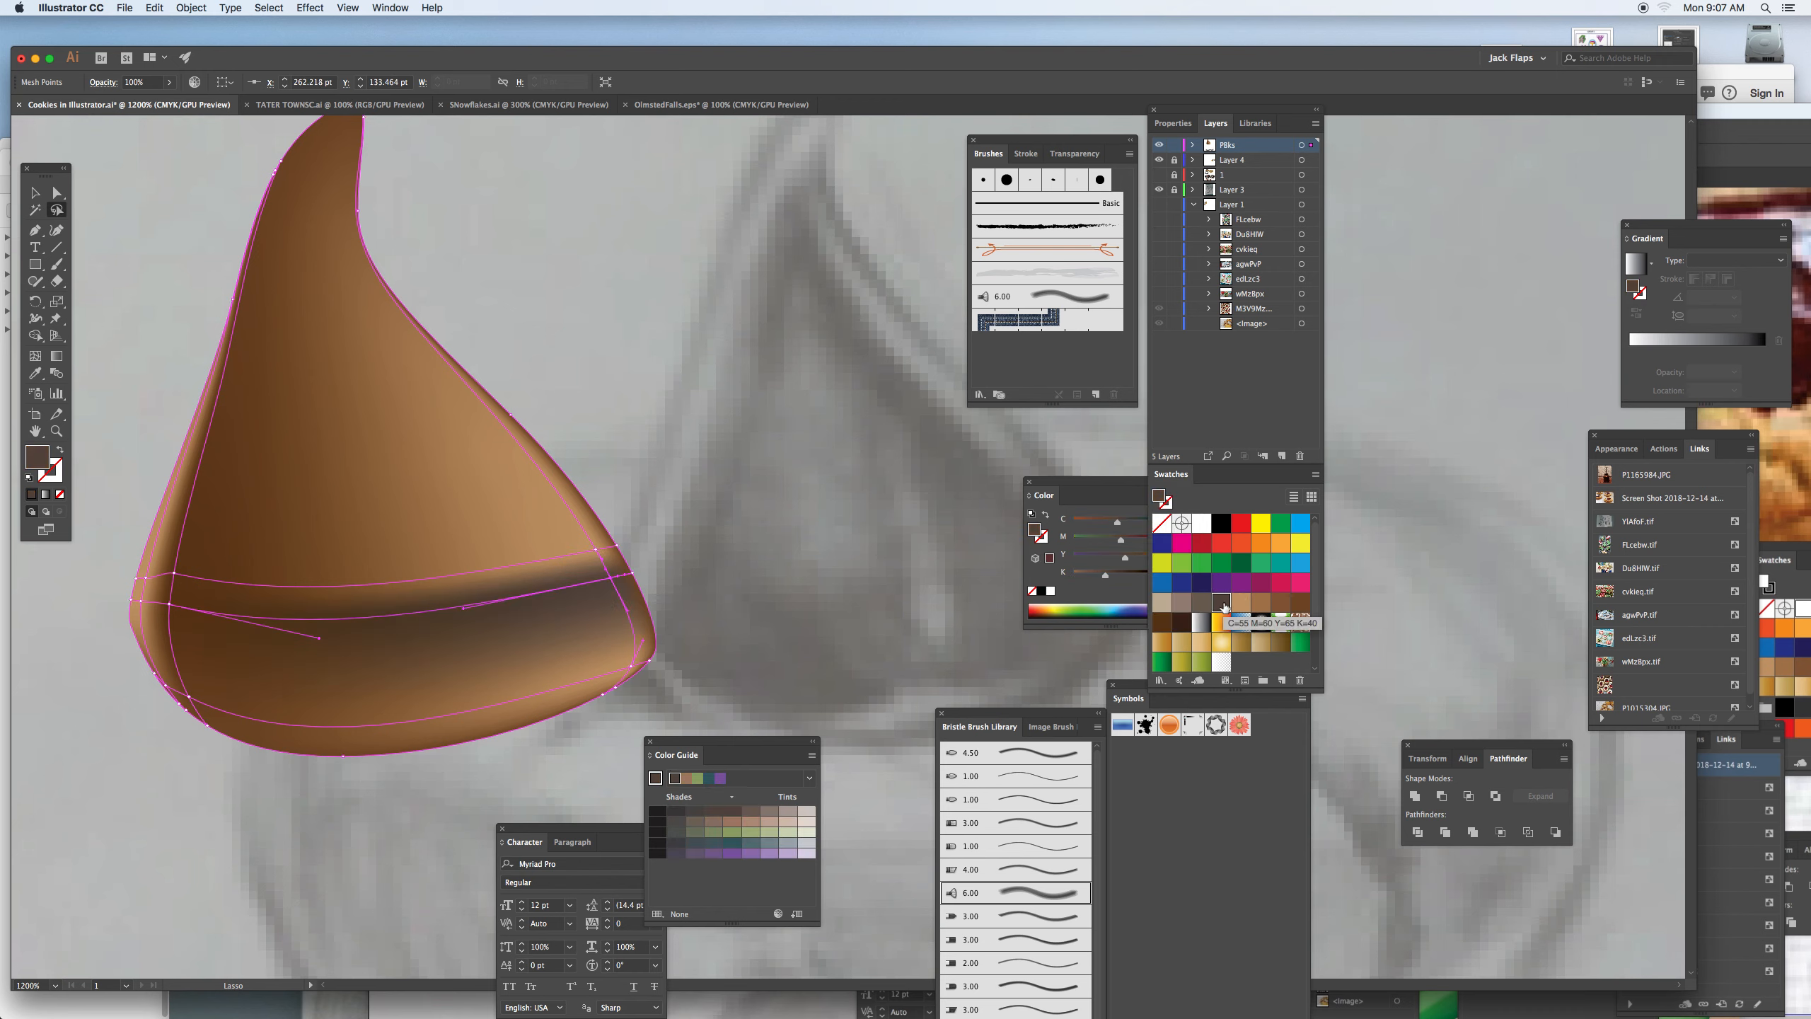
pyautogui.moveTo(1083, 493); pyautogui.dragTo(1001, 528)
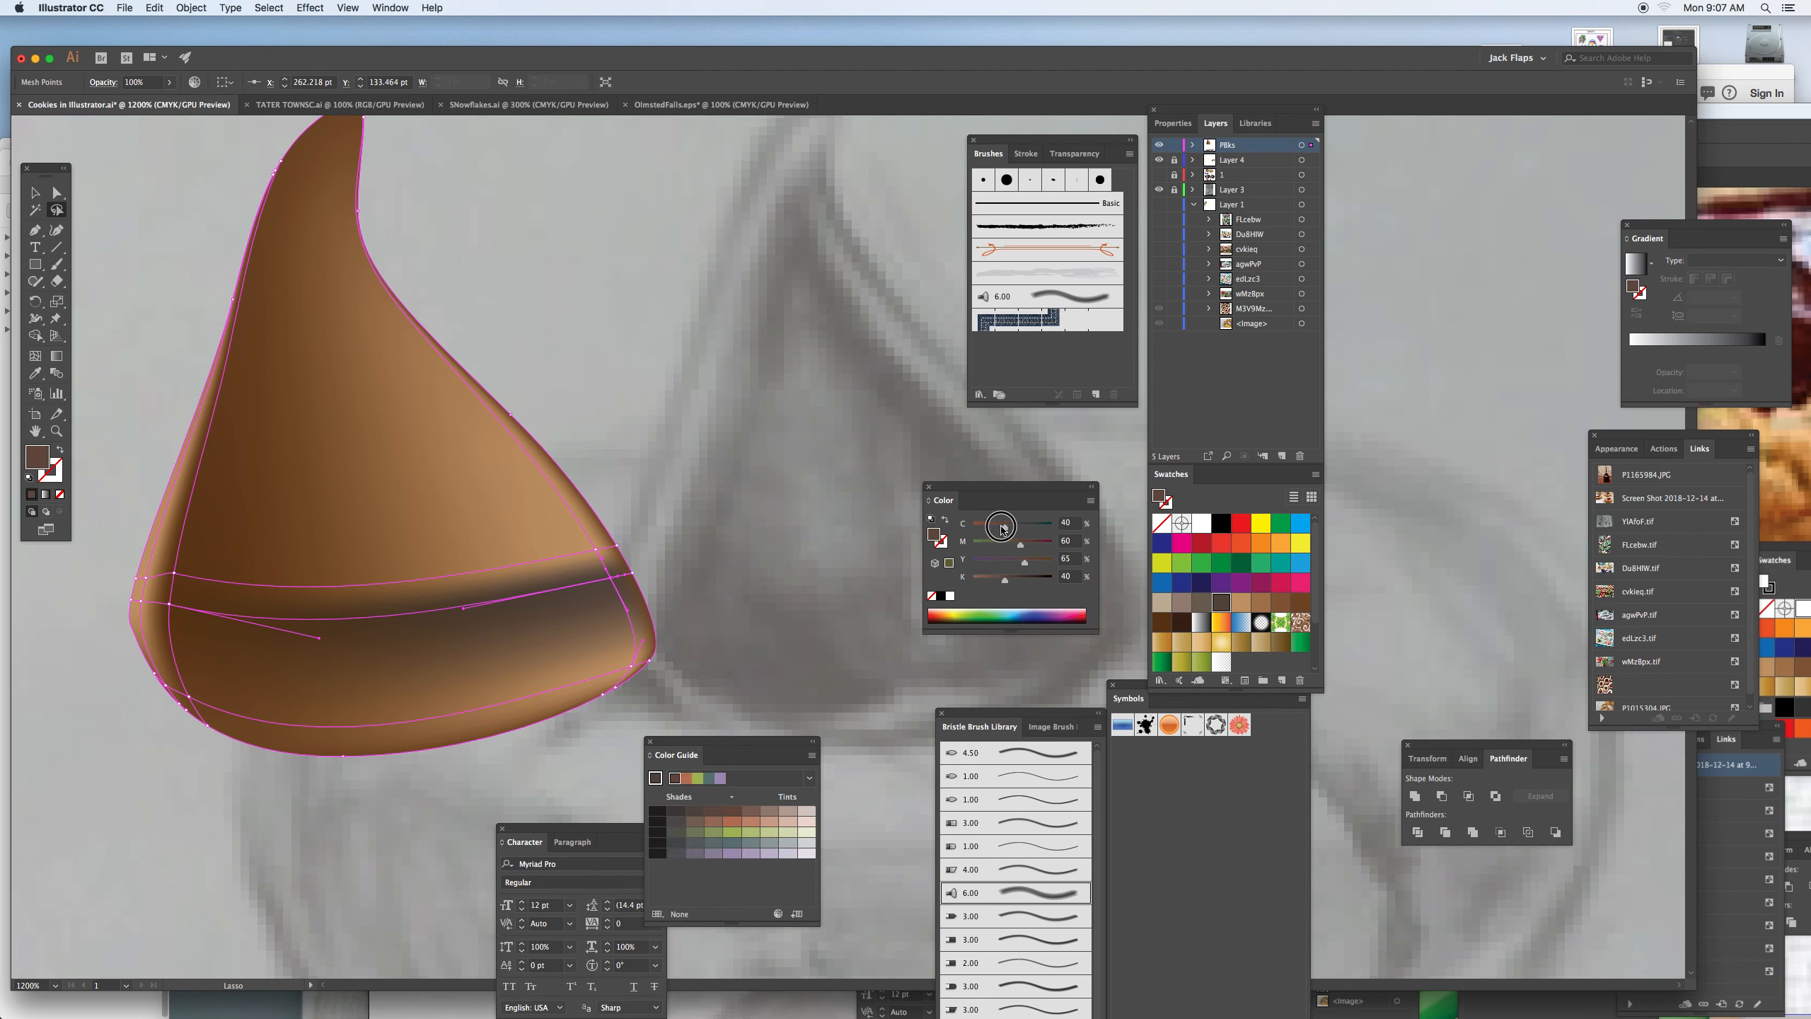
pyautogui.moveTo(1008, 631); pyautogui.dragTo(996, 733)
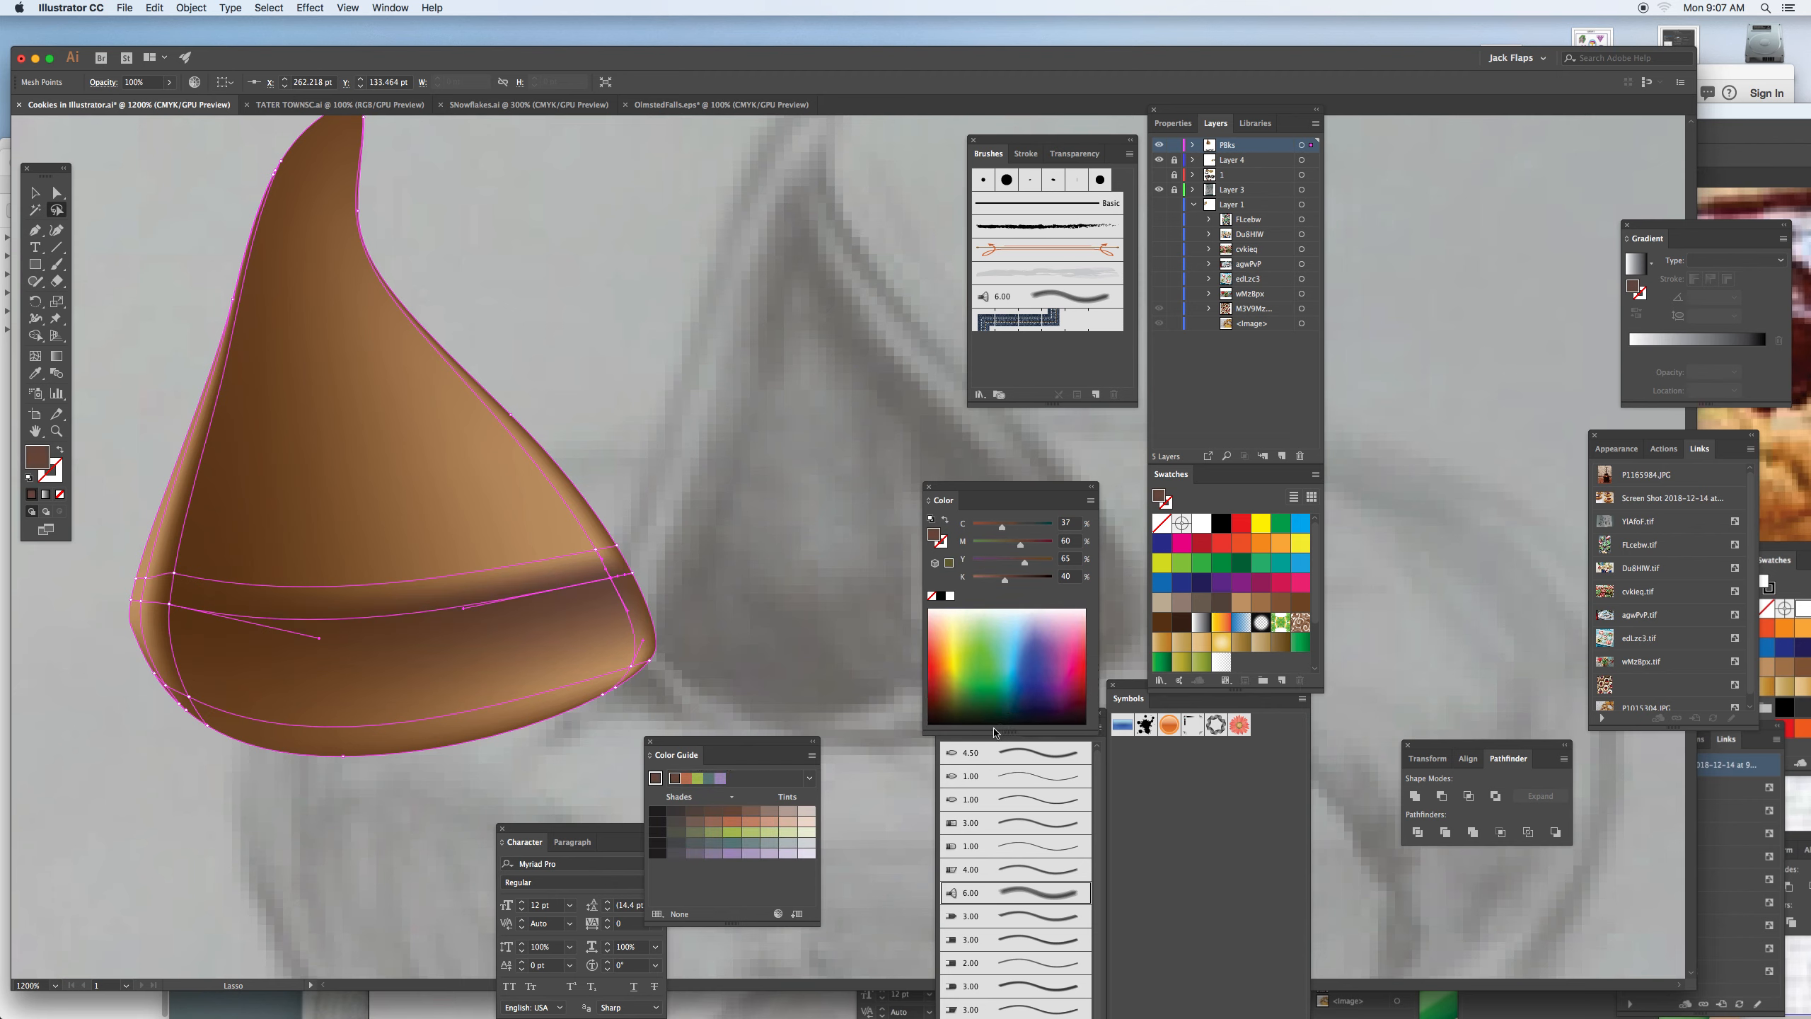
pyautogui.click(946, 694)
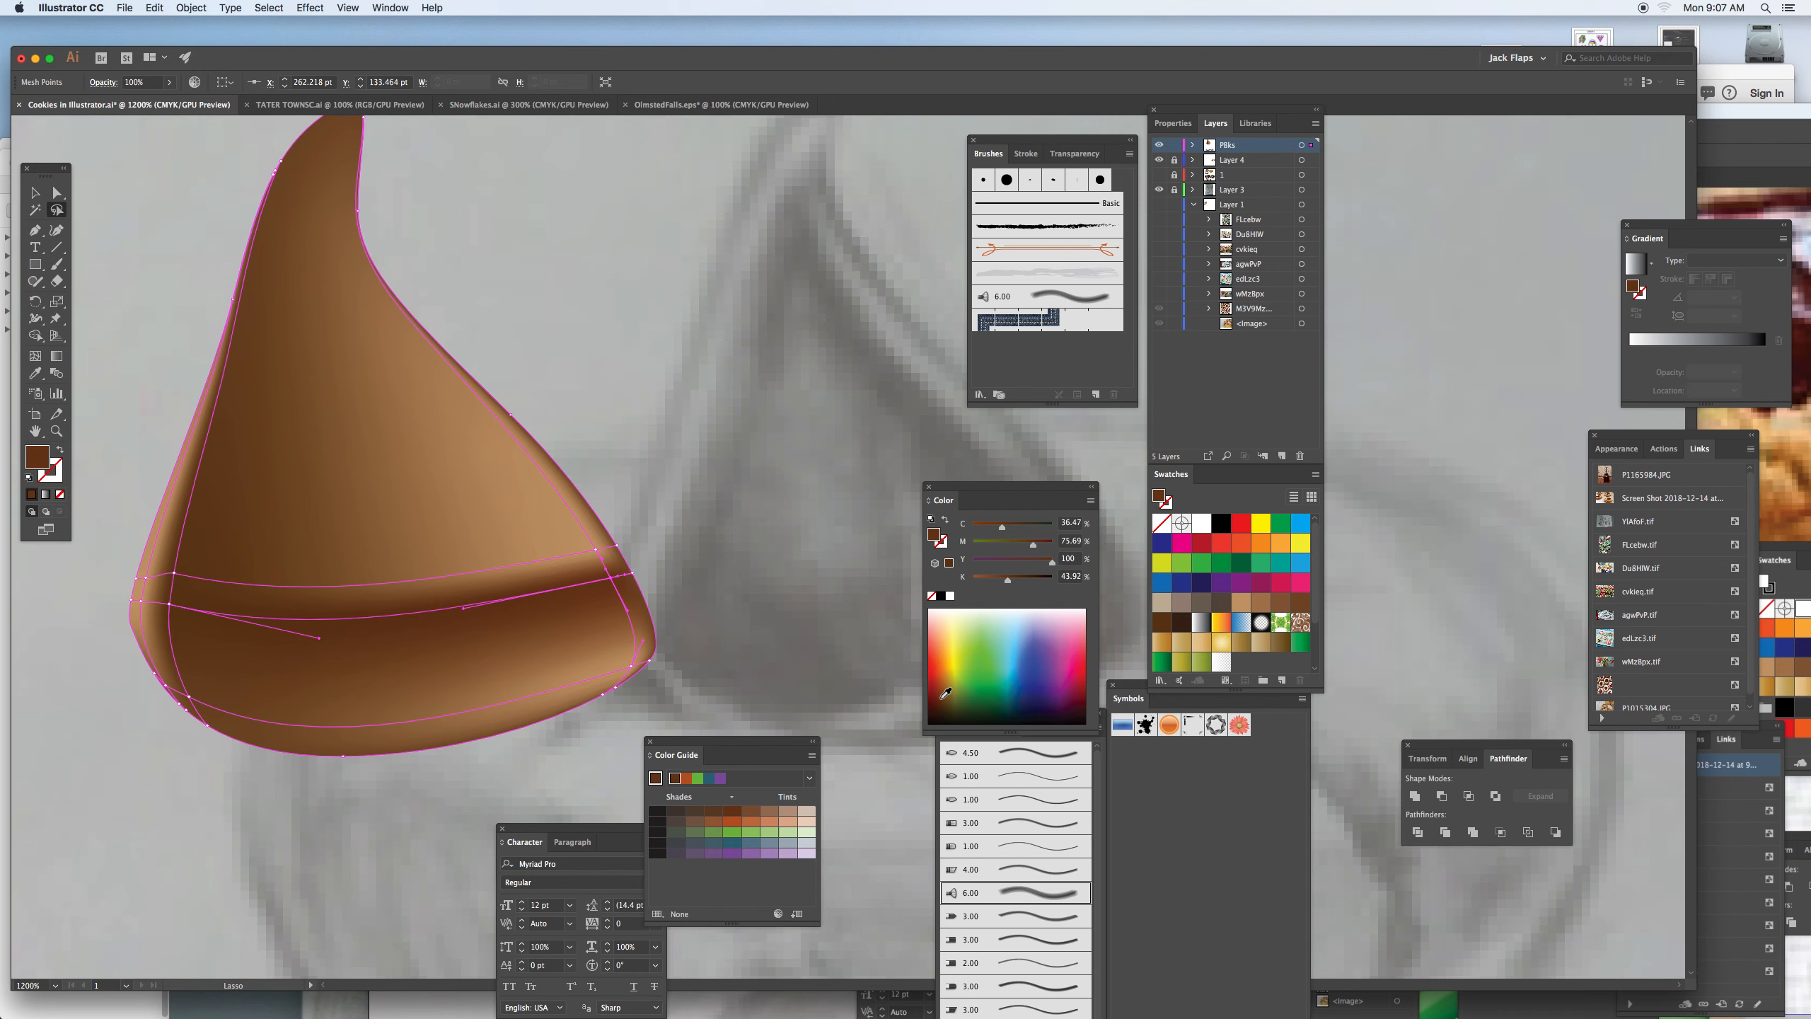
# Add a mesh point on the drop's upper-right edge below the neck and color it light tan (C=25 M=40 Y=65 K=0).
pyautogui.press('u')
pyautogui.click(404, 313)
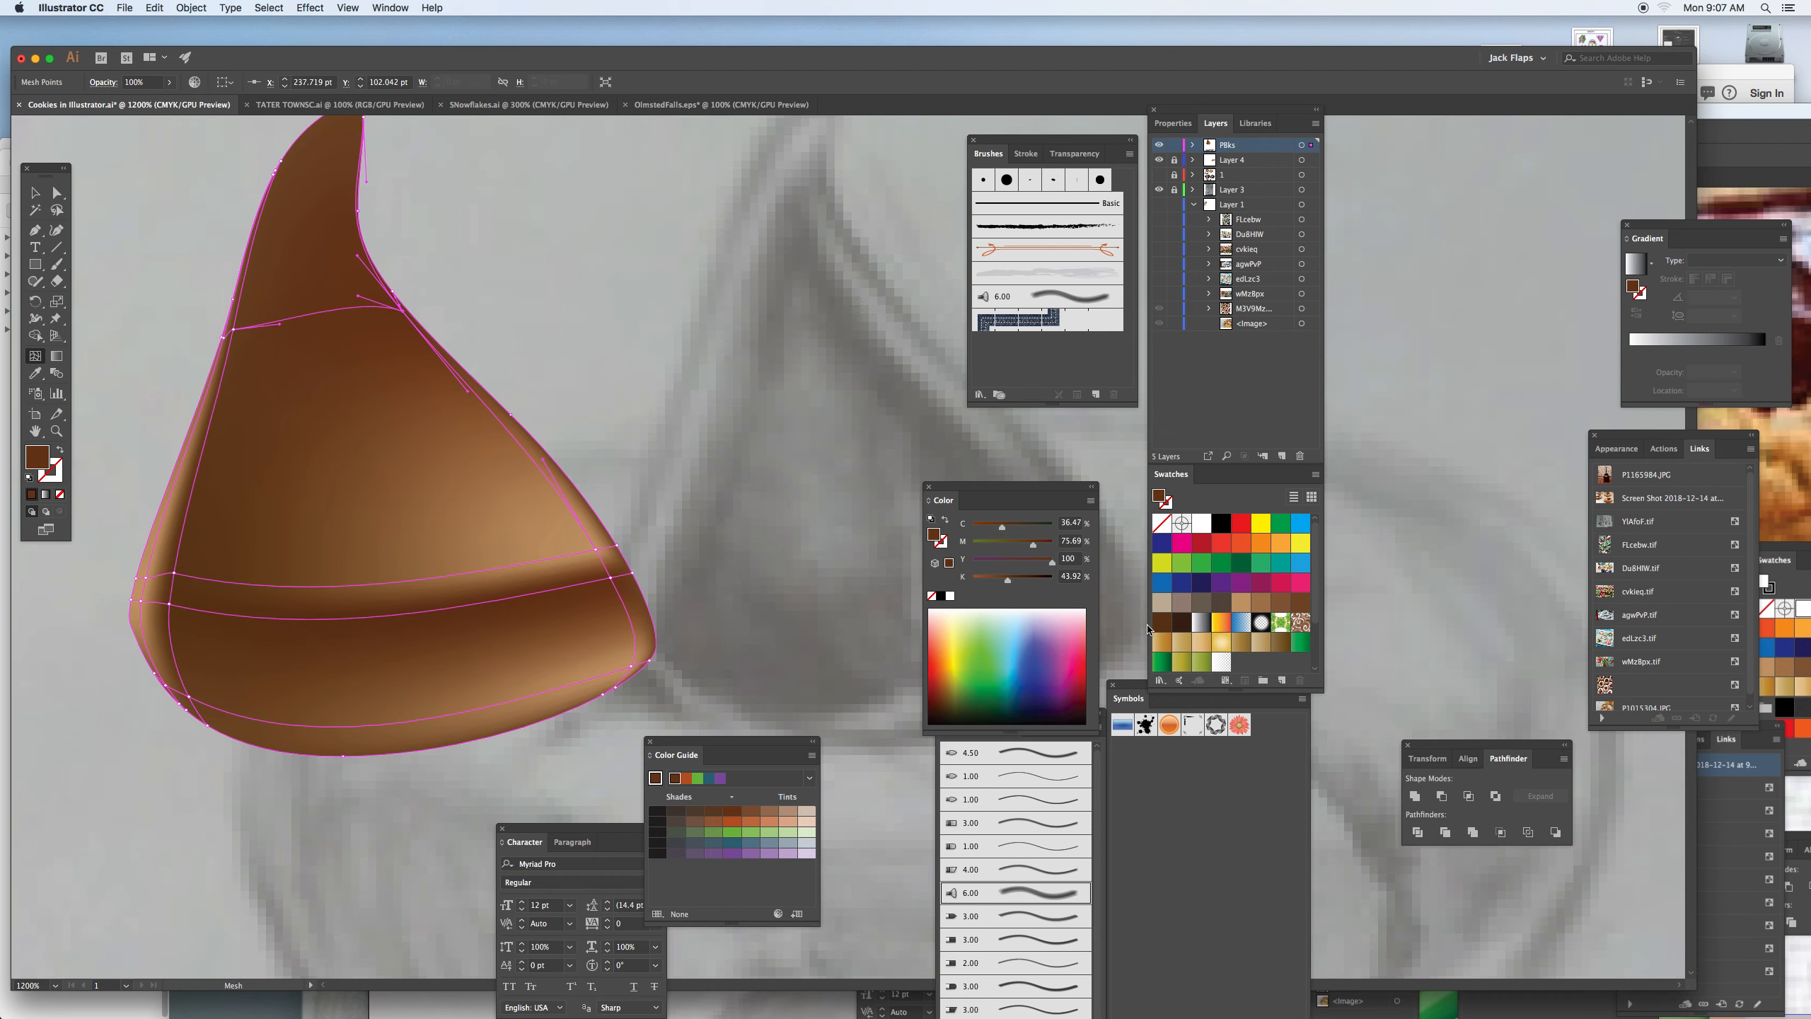
pyautogui.click(1243, 603)
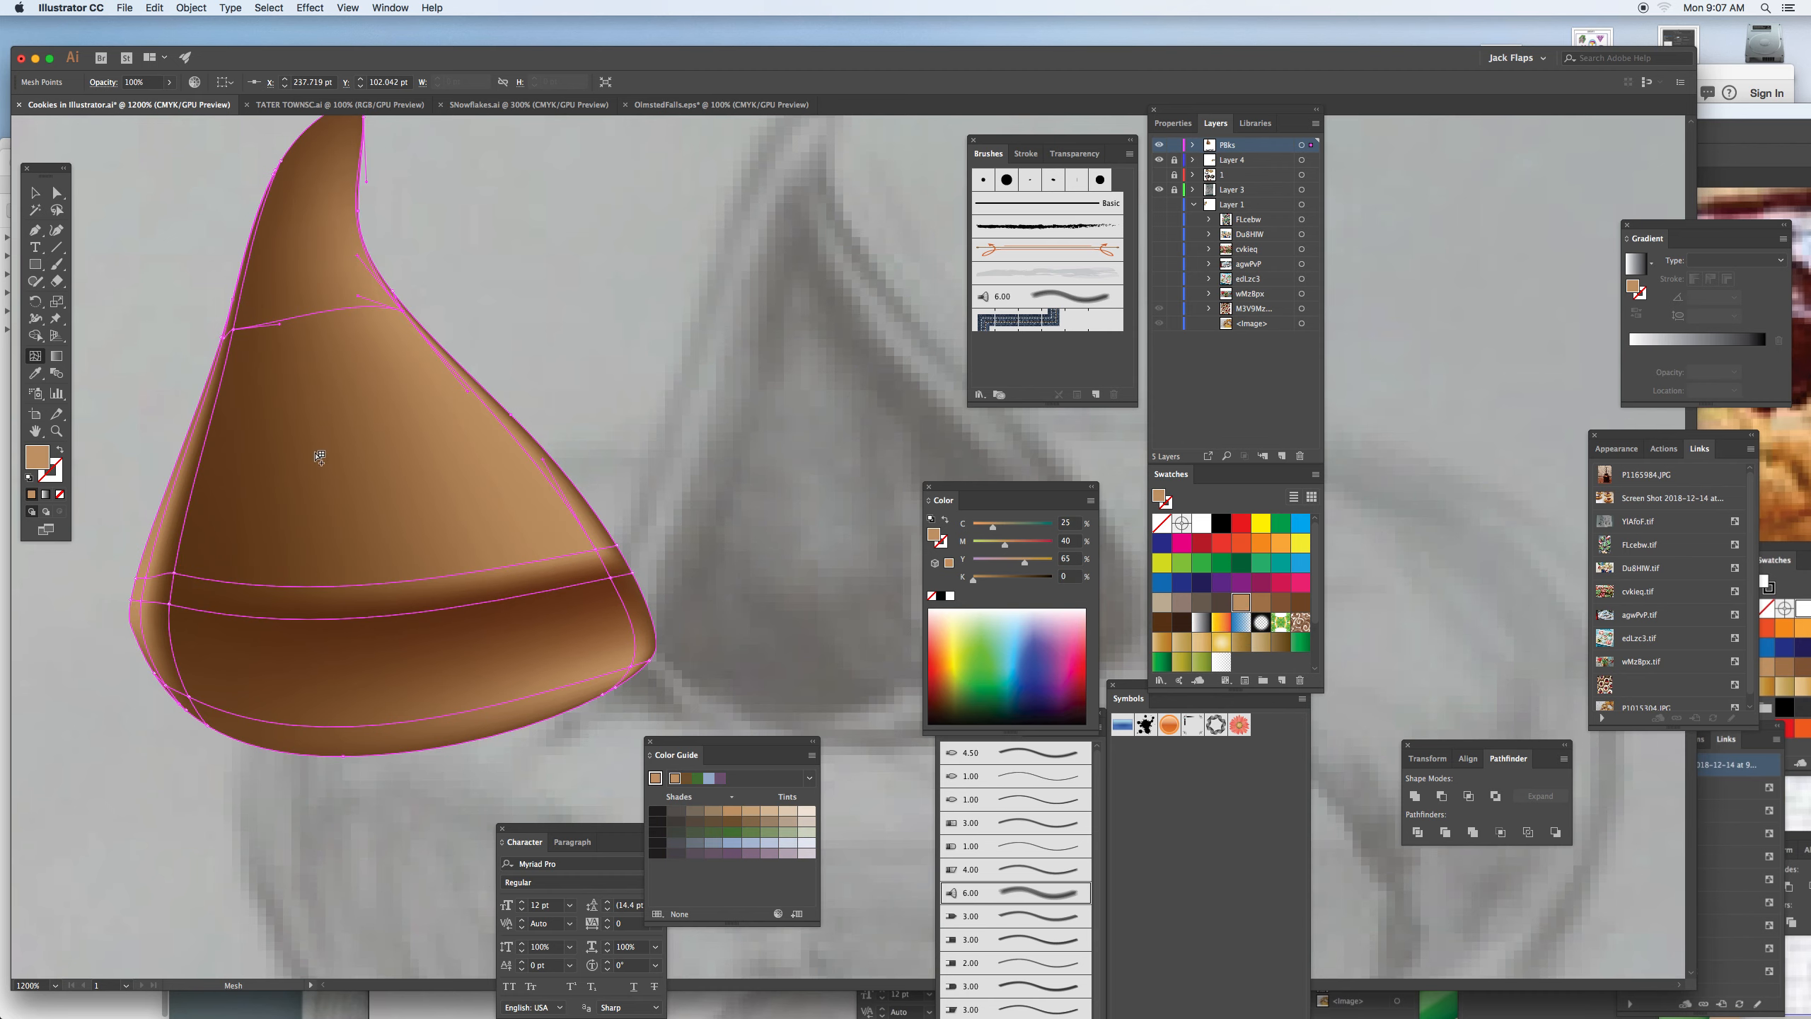
# Add a mesh point inside the drop's tip and color it very dark brown (C=50 M=70 Y=80 K=70).
pyautogui.scroll(3, 406, 306)
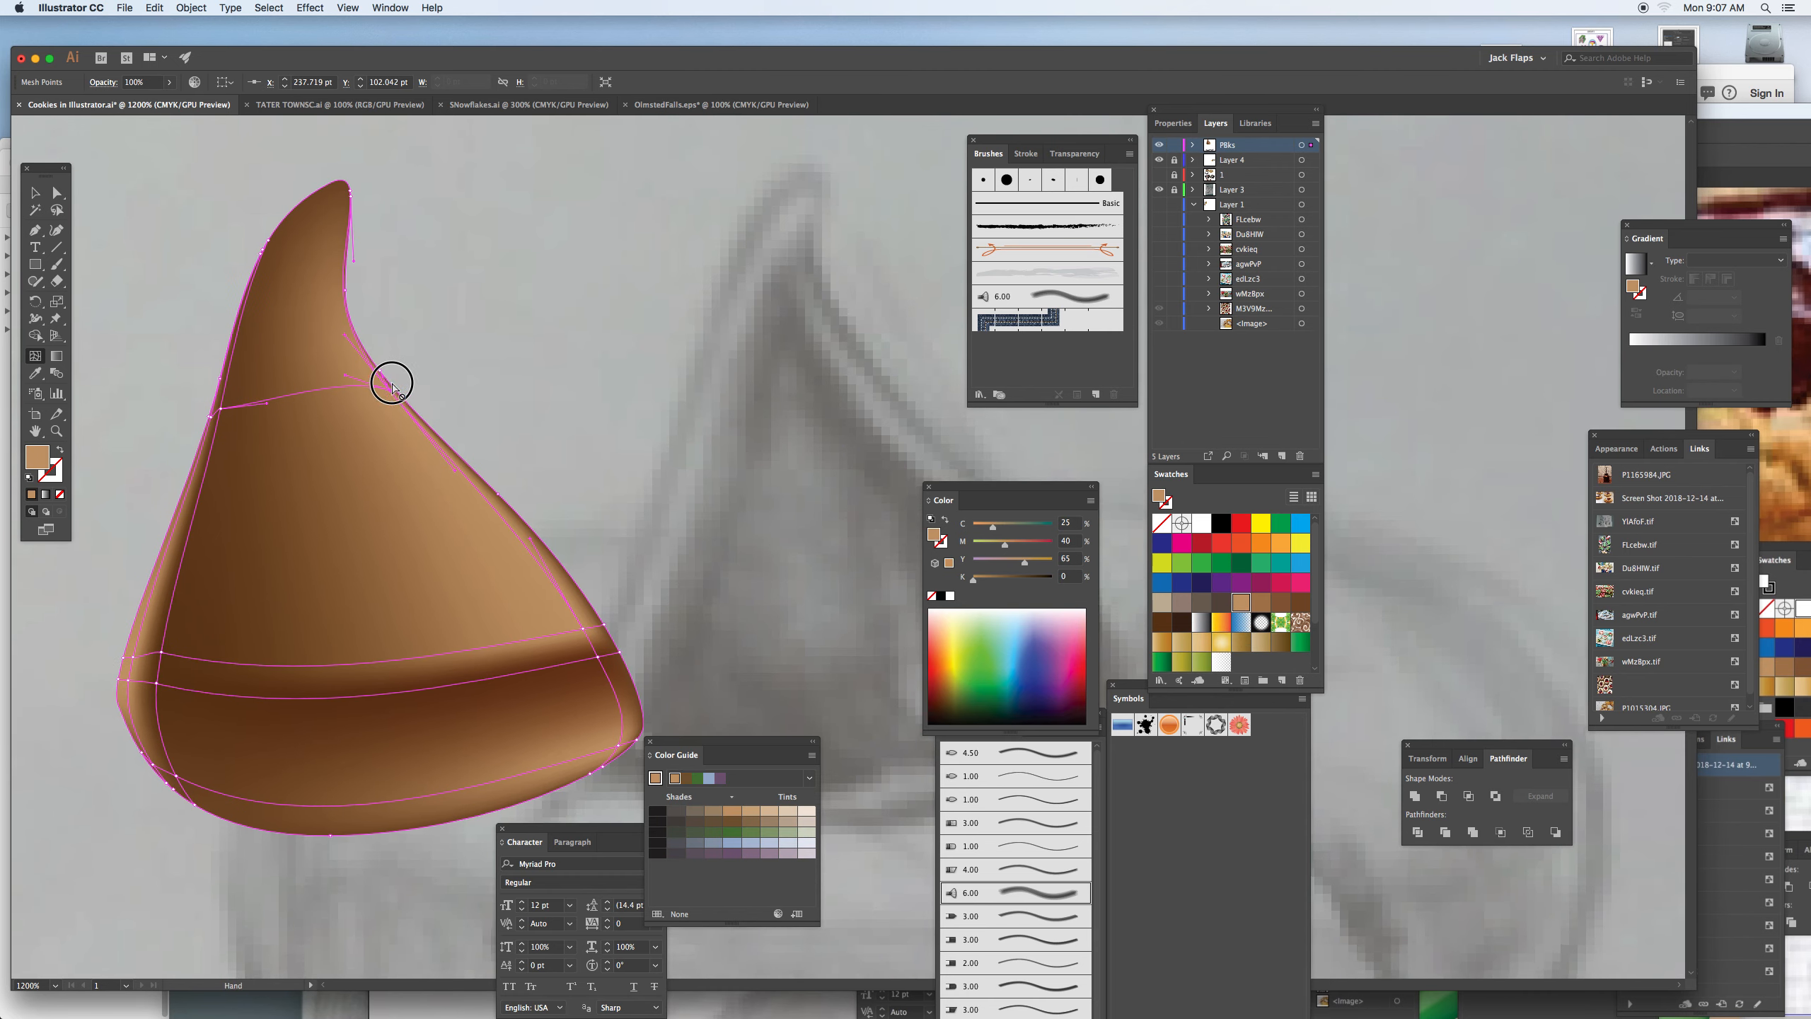
pyautogui.click(322, 253)
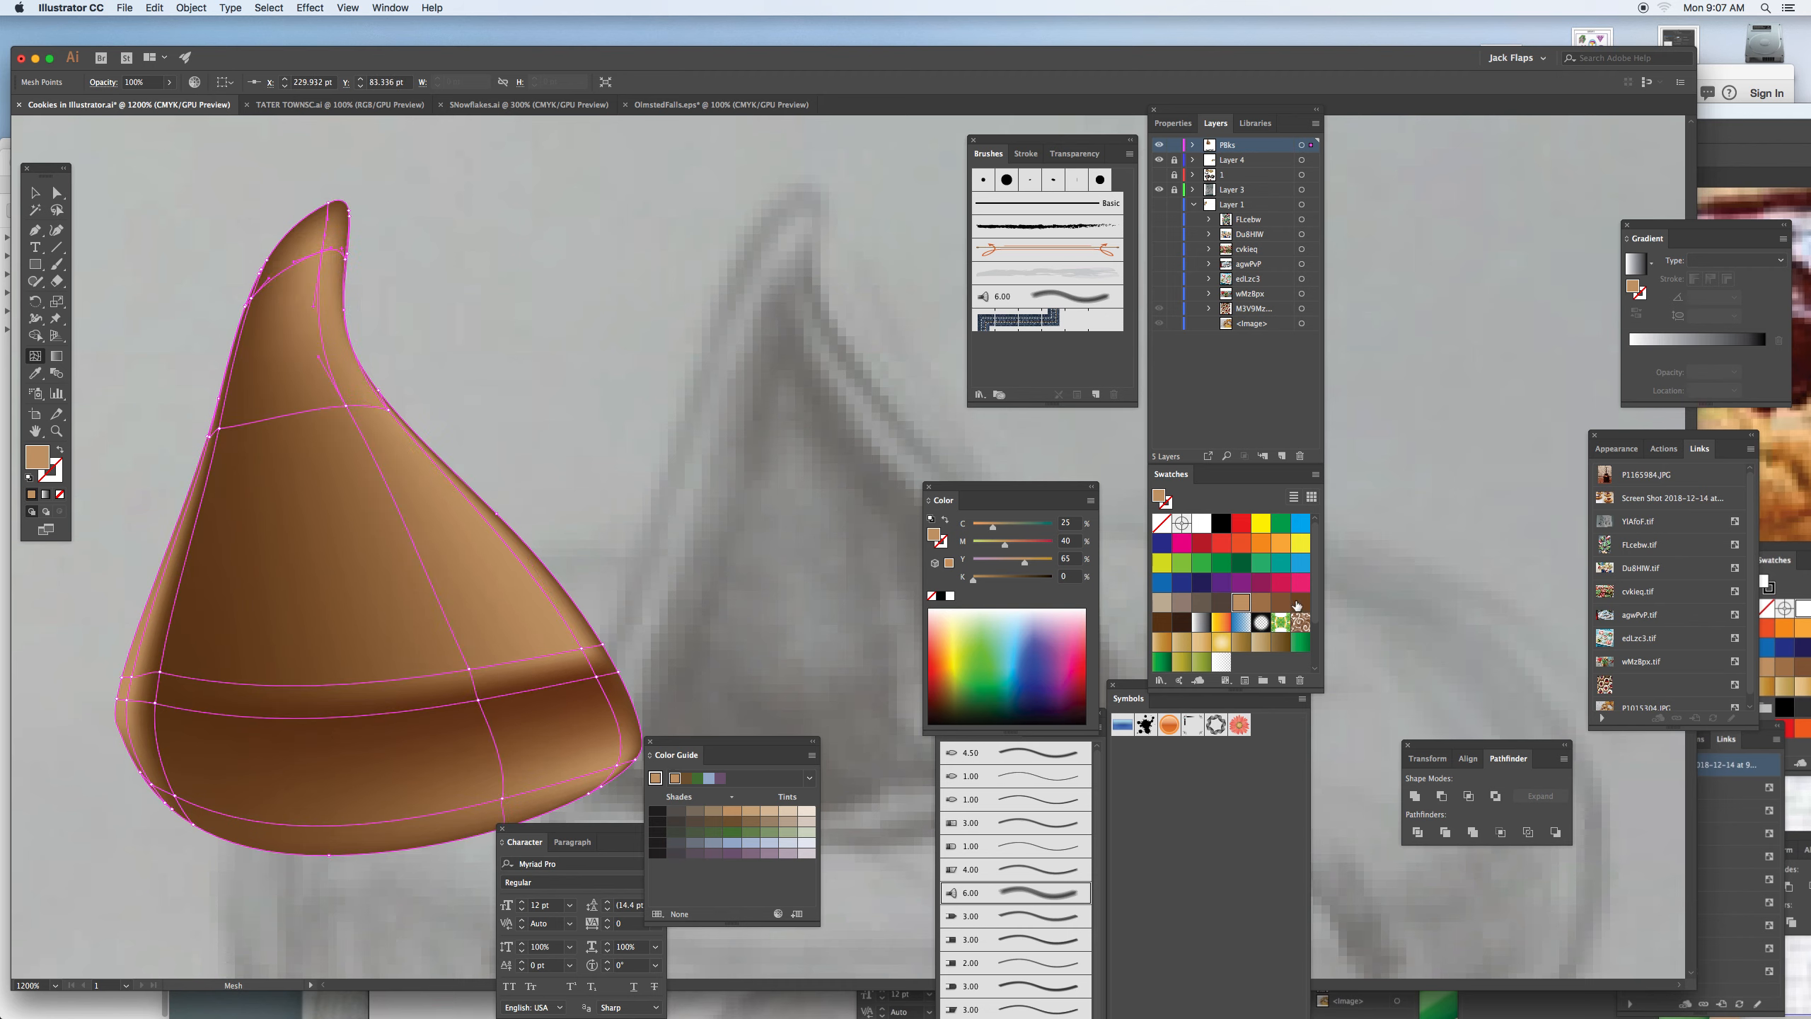
pyautogui.click(1168, 624)
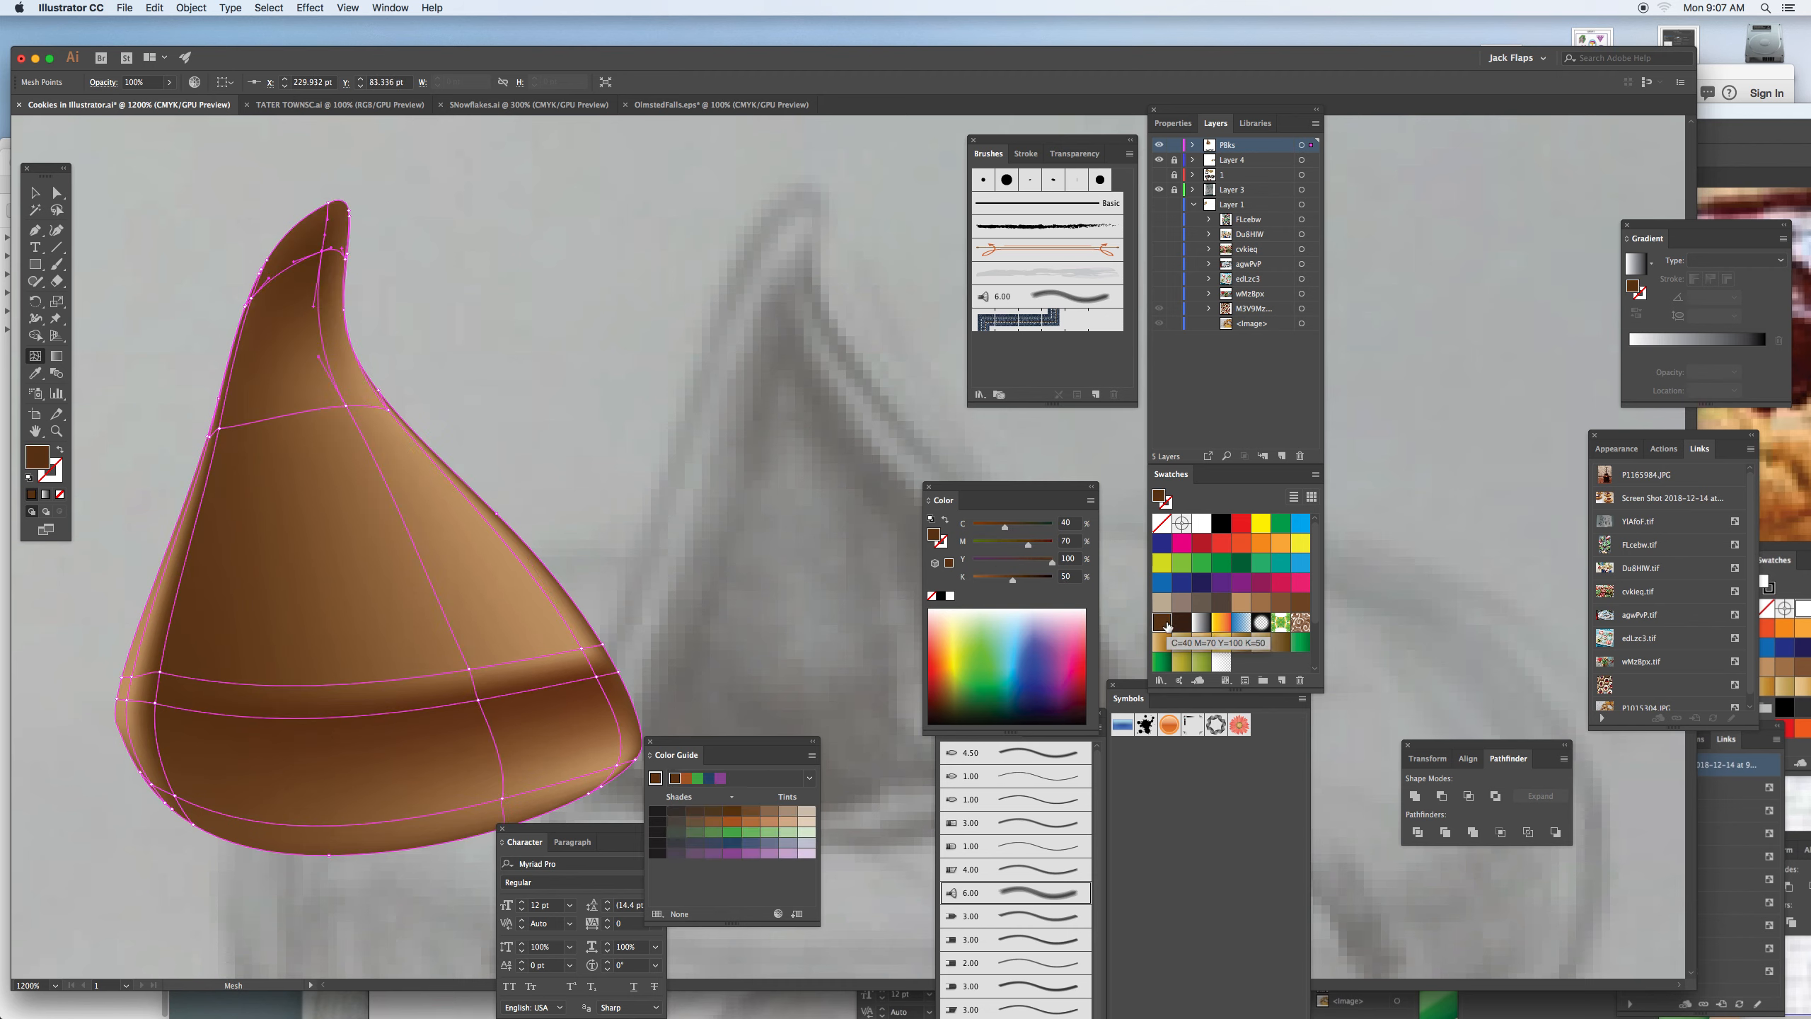
pyautogui.click(1181, 622)
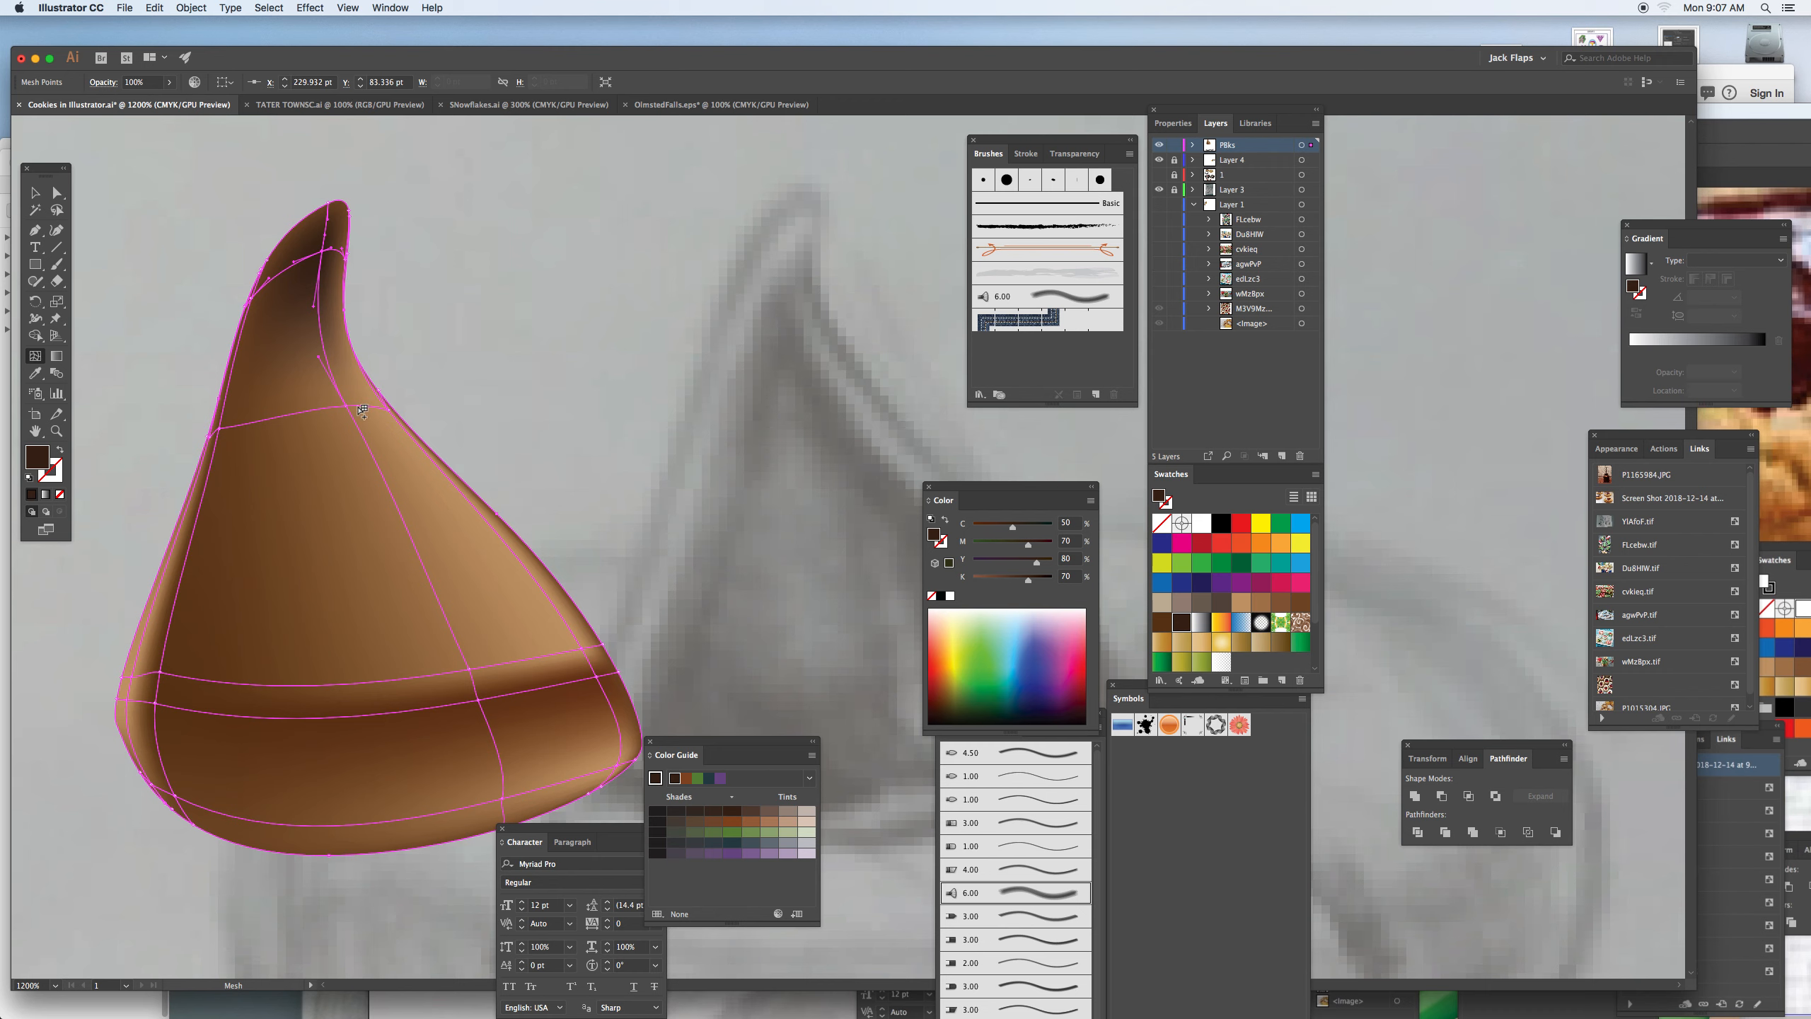
# Add two mesh points beside the drop's upper-right edge, keeping the first very dark brown and coloring the outer one orange (C=0 M=50 Y=100 K=0).
pyautogui.click(385, 433)
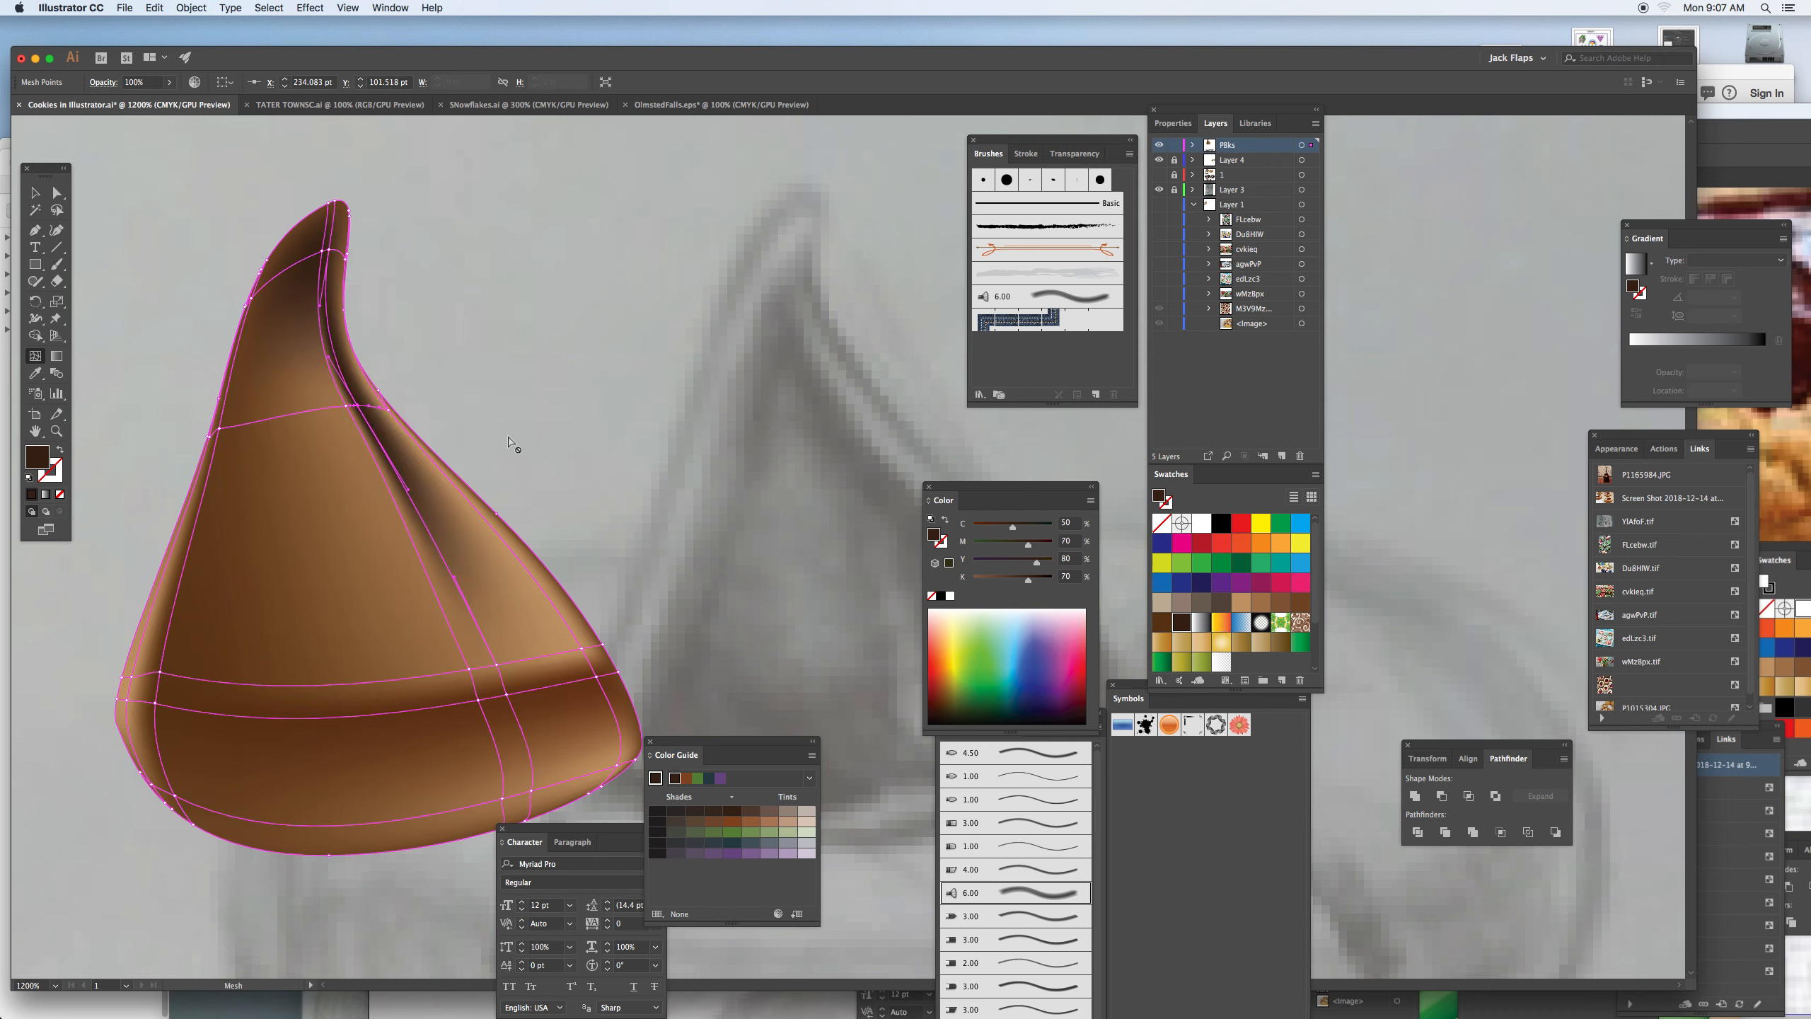
pyautogui.moveTo(374, 408); pyautogui.dragTo(386, 408)
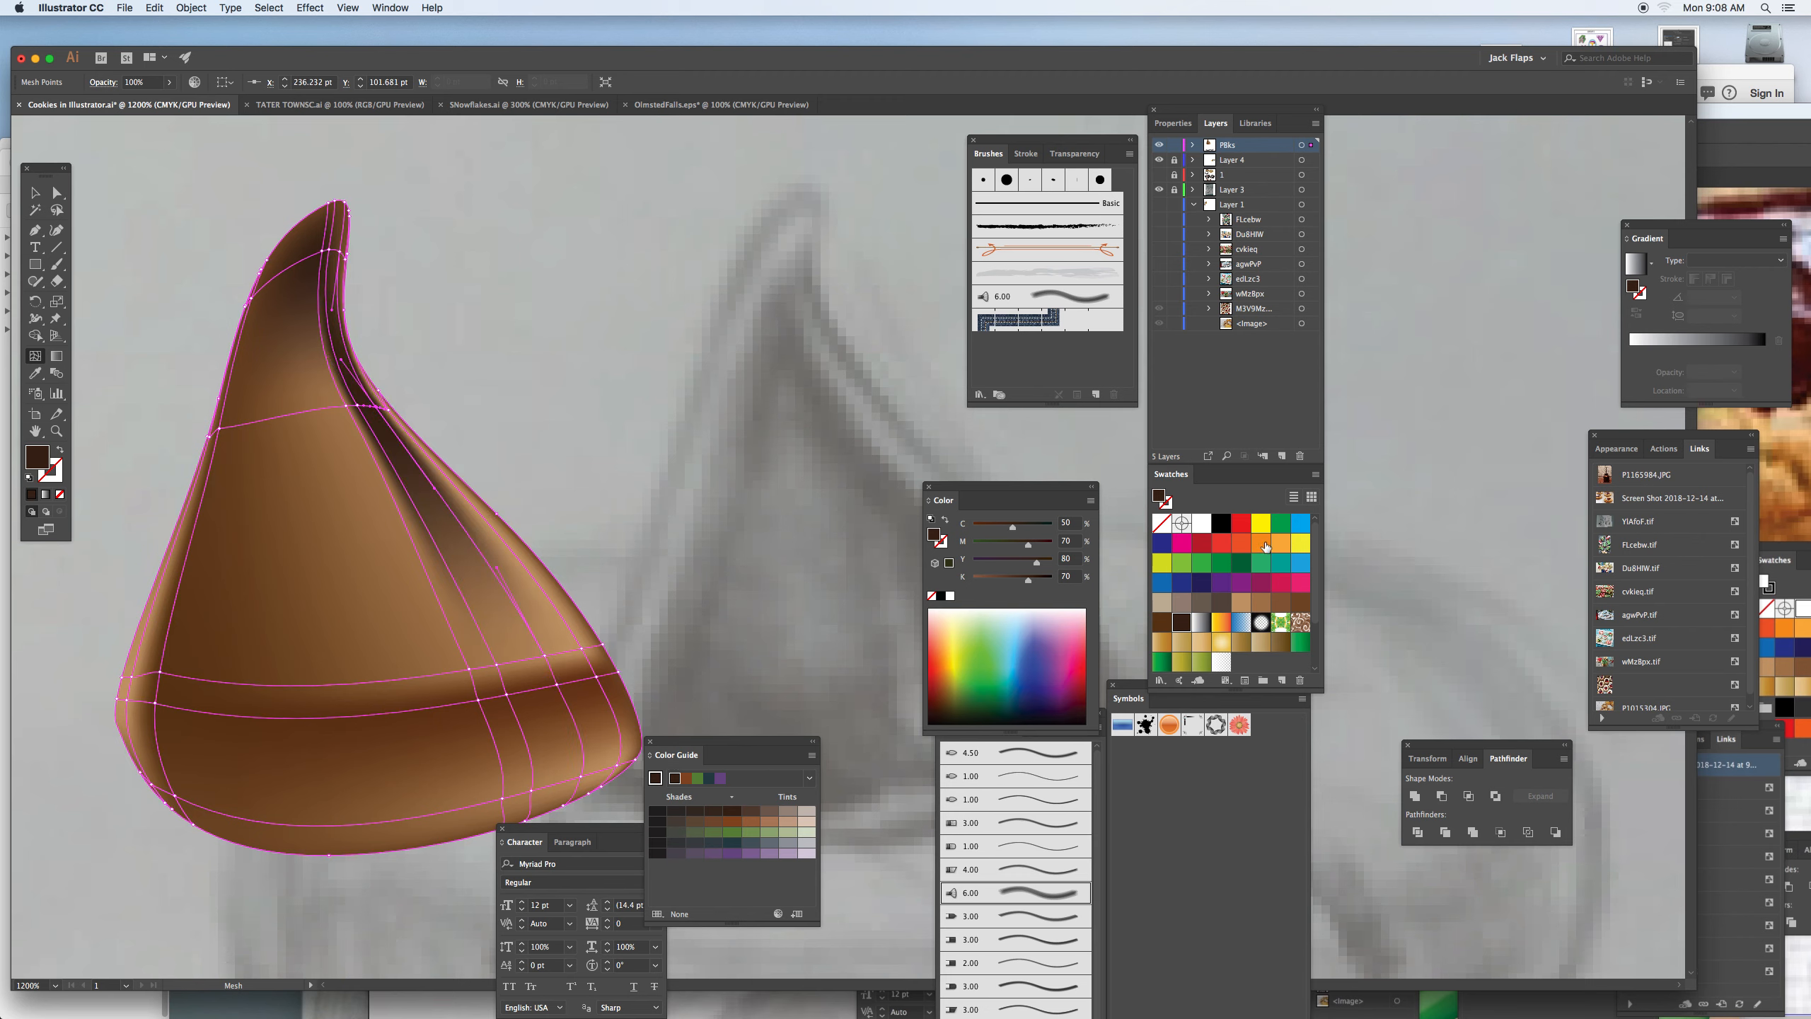
pyautogui.click(1266, 546)
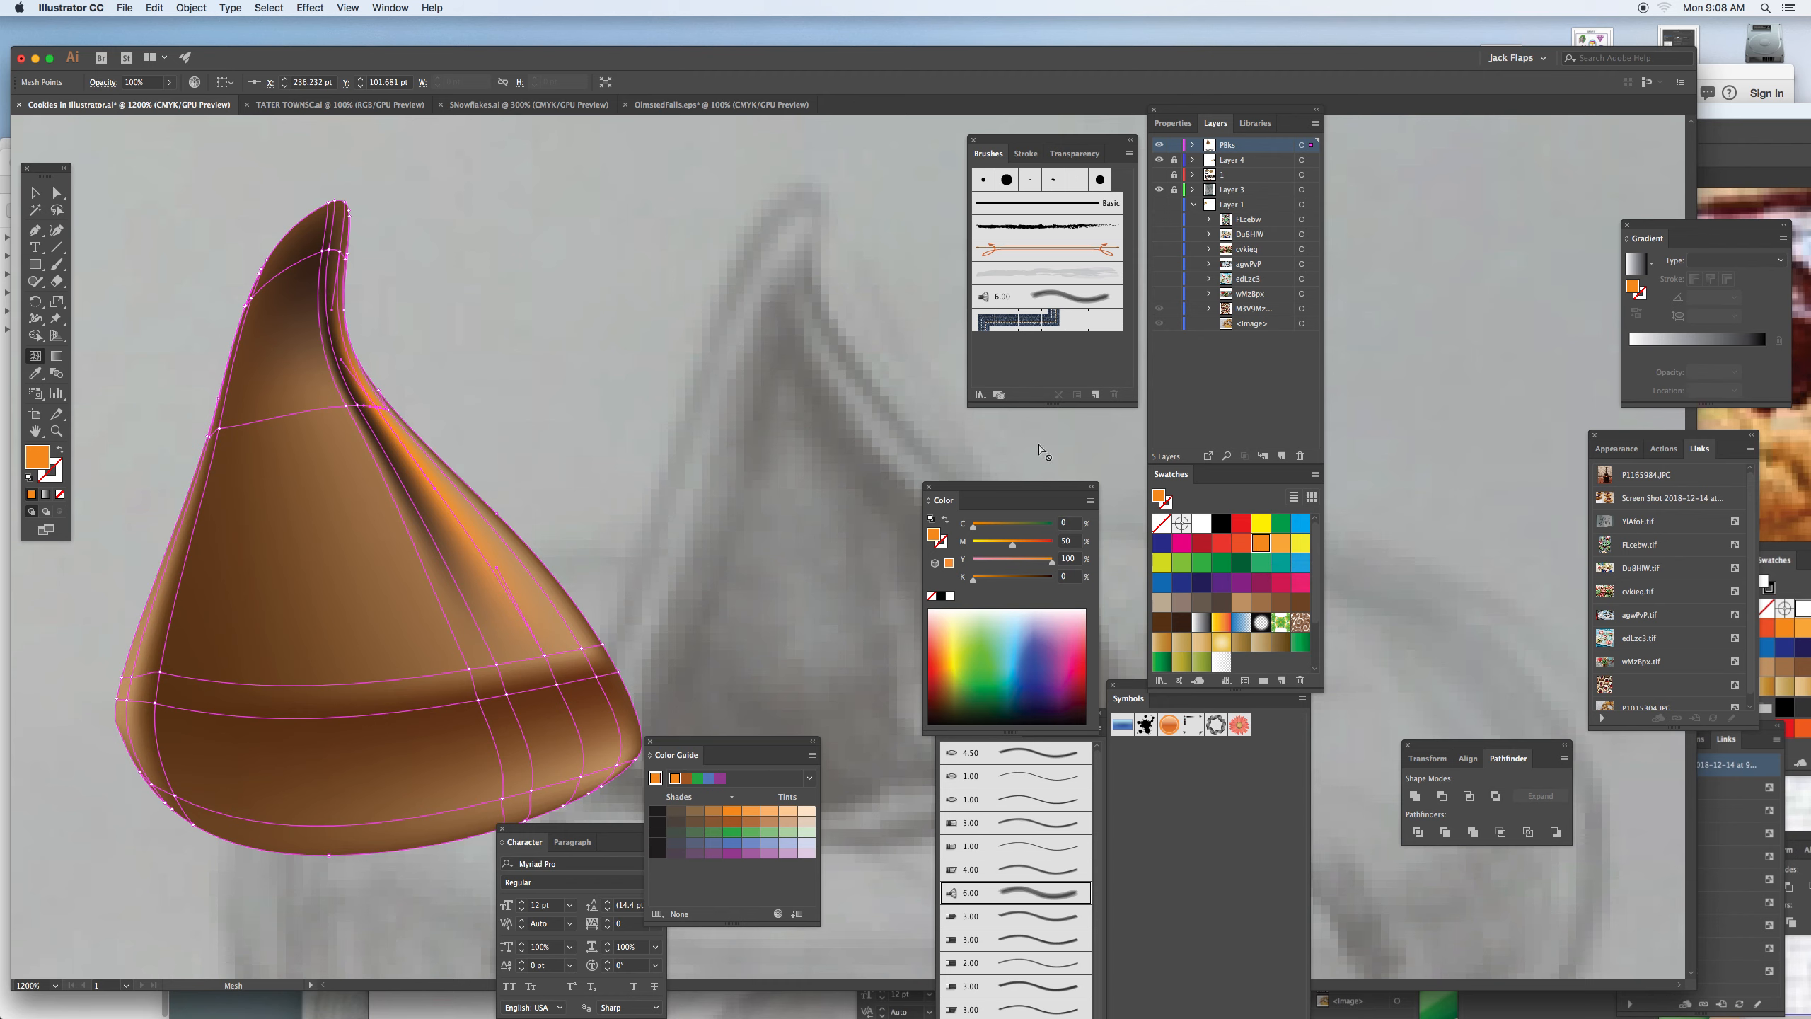
# Mute the outer orange mesh point on the drop's upper-right edge to C=0 M=50 Y=65 K=19 and deselect the drop.
pyautogui.moveTo(975, 579)
pyautogui.mouseDown()
pyautogui.moveTo(1047, 562)
pyautogui.moveTo(1027, 566)
pyautogui.mouseUp()
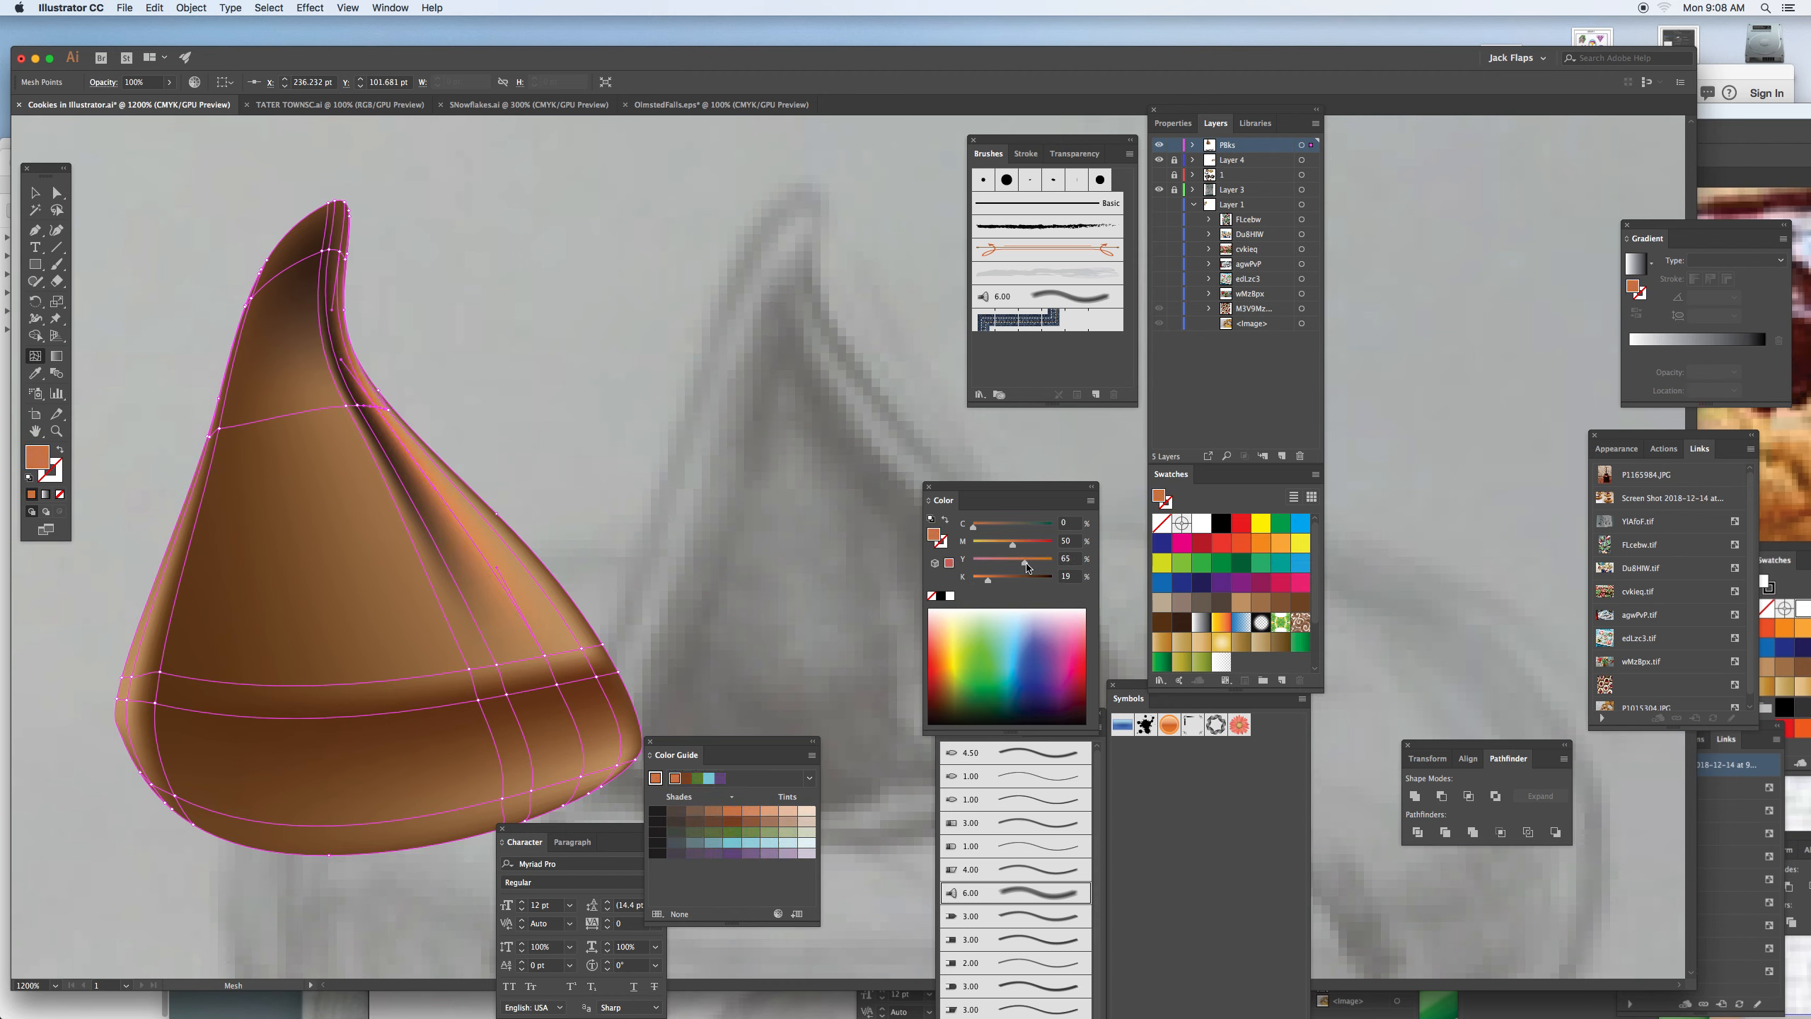
pyautogui.click(34, 192)
pyautogui.click(128, 260)
# Move the mesh point above the drop's lower-right edge slightly up and inward.
pyautogui.press('a')
pyautogui.press('super+minus')
pyautogui.press('super+minus')
pyautogui.press('v')
pyautogui.moveTo(559, 535); pyautogui.dragTo(444, 493)
pyautogui.click(63, 198)
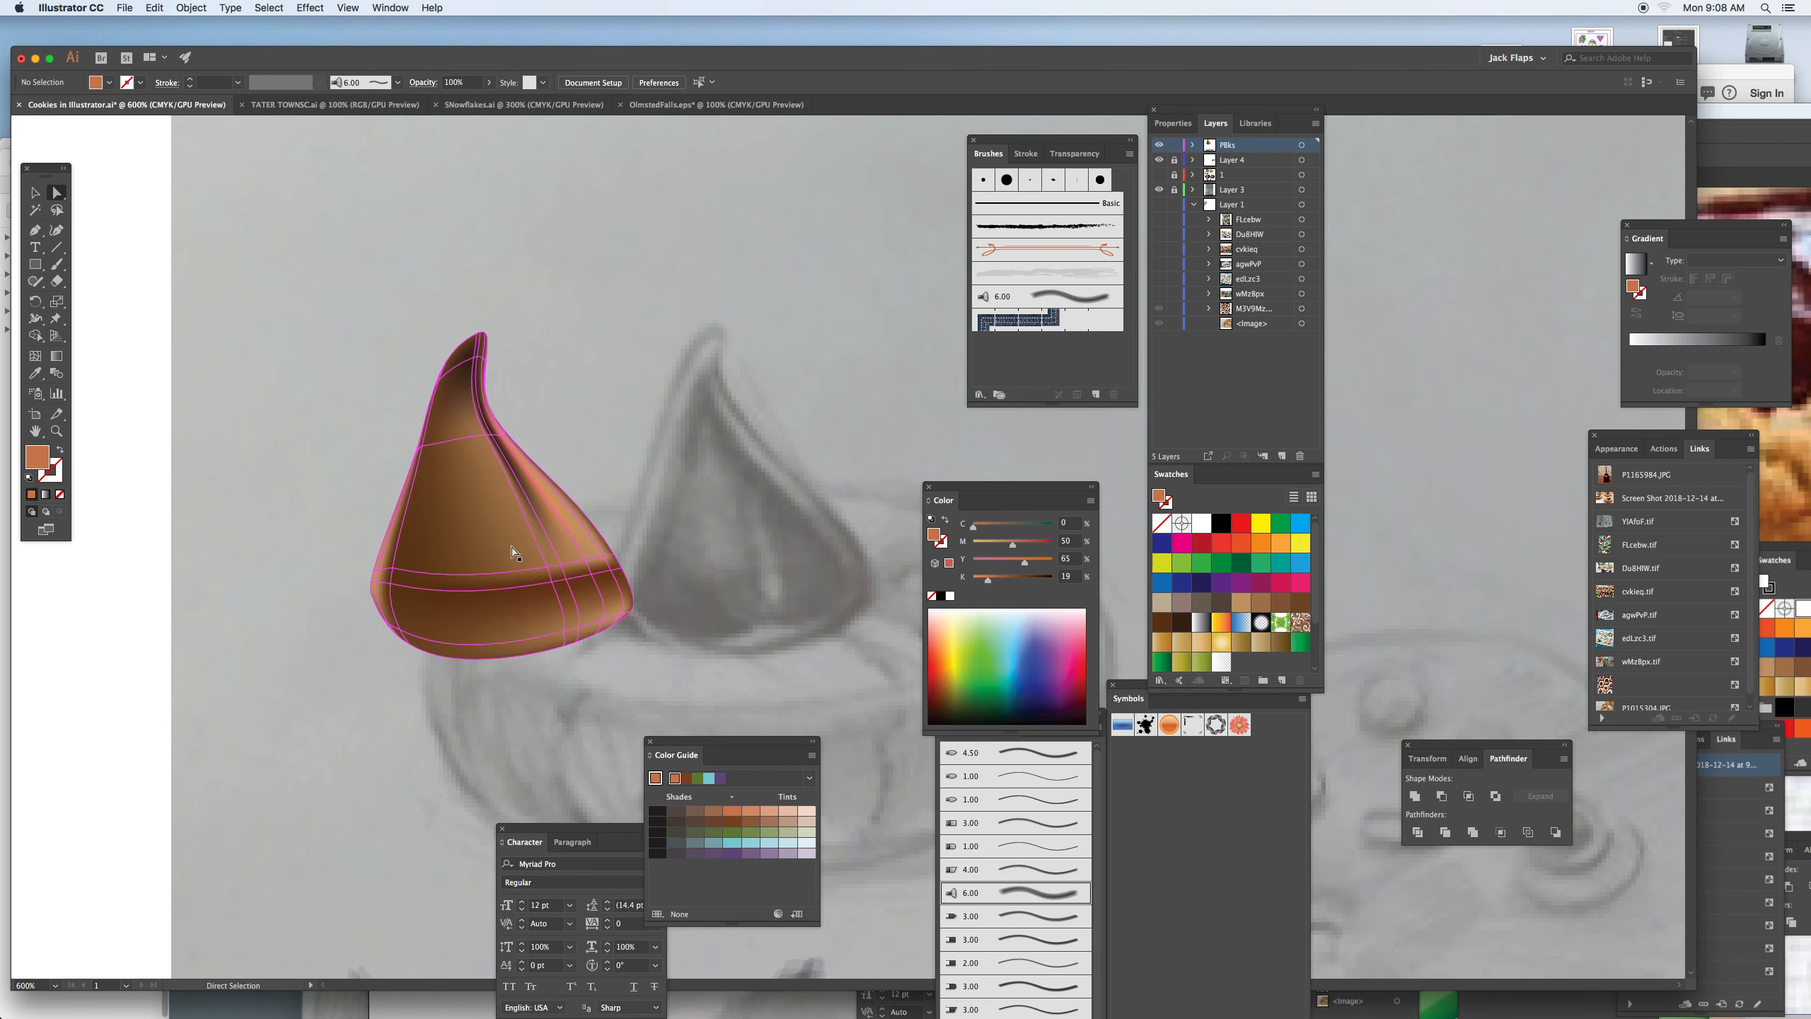
pyautogui.moveTo(549, 573)
pyautogui.mouseDown()
pyautogui.moveTo(528, 554)
pyautogui.moveTo(543, 559)
pyautogui.mouseUp()
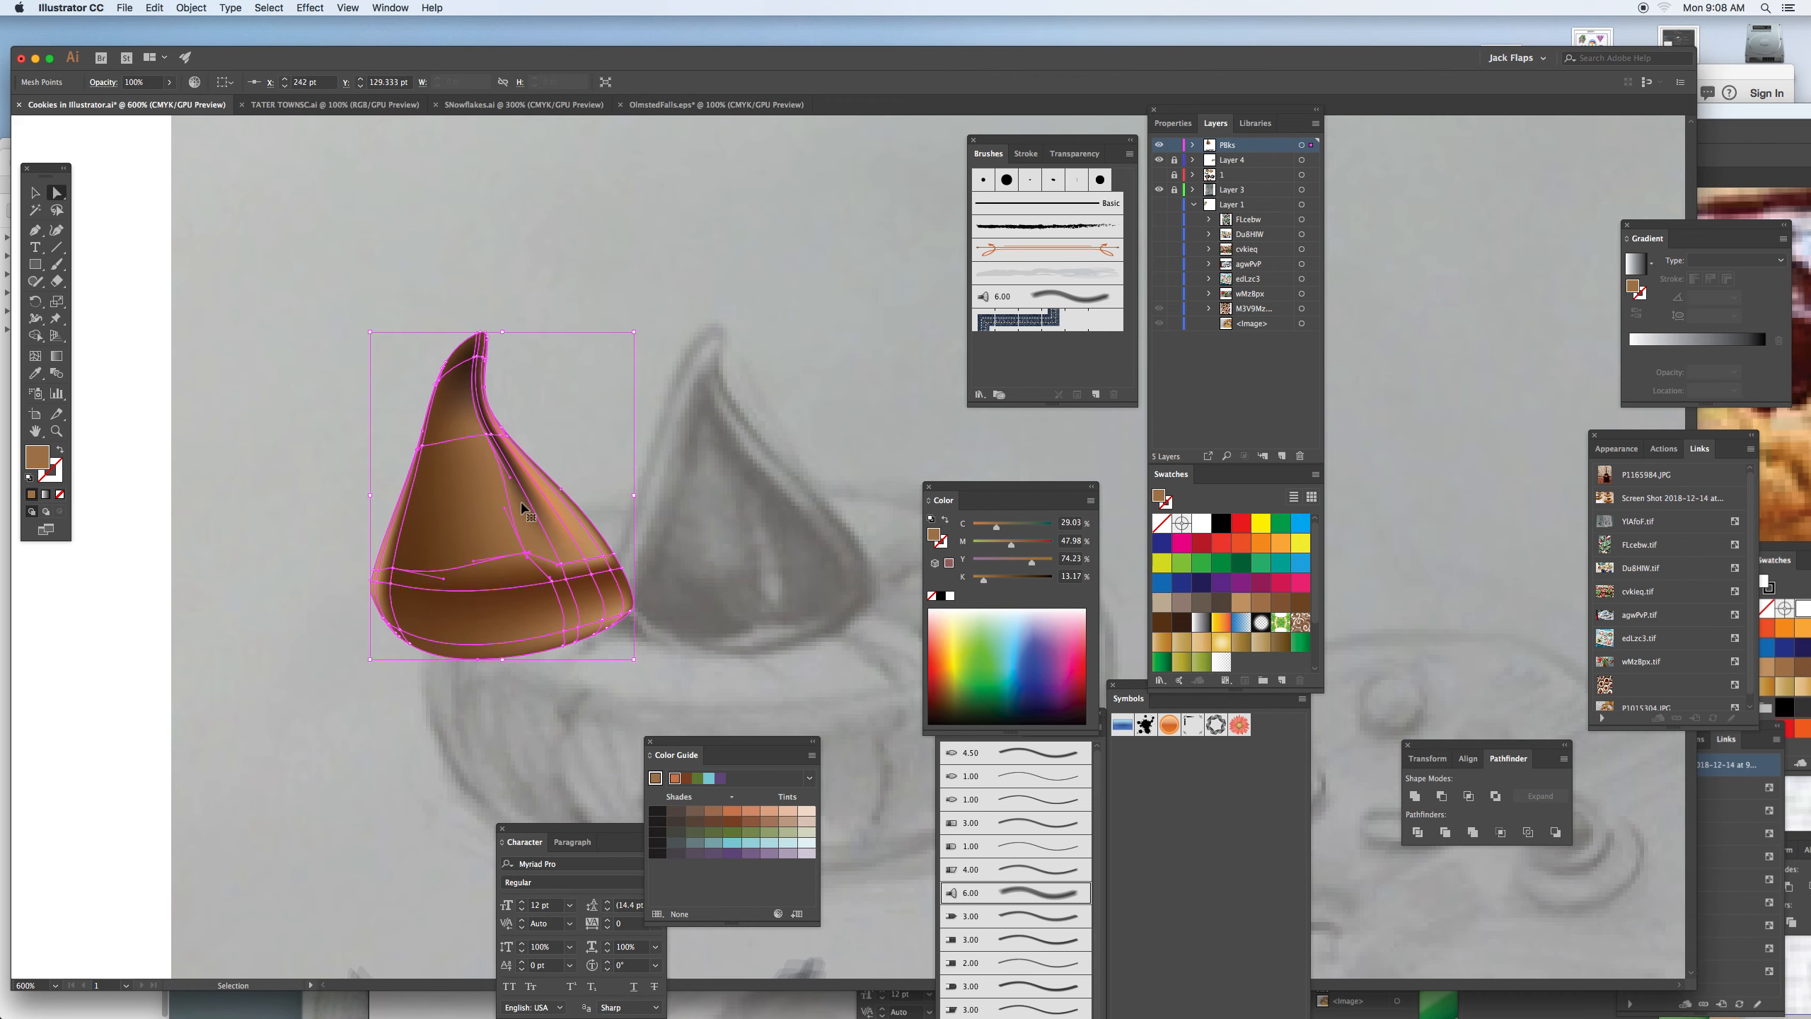
# Adjust the direction handles of mesh points along the drop's lower band and base so the mesh lines curve with the form.
pyautogui.press('super+plus')
pyautogui.moveTo(696, 494); pyautogui.dragTo(438, 476)
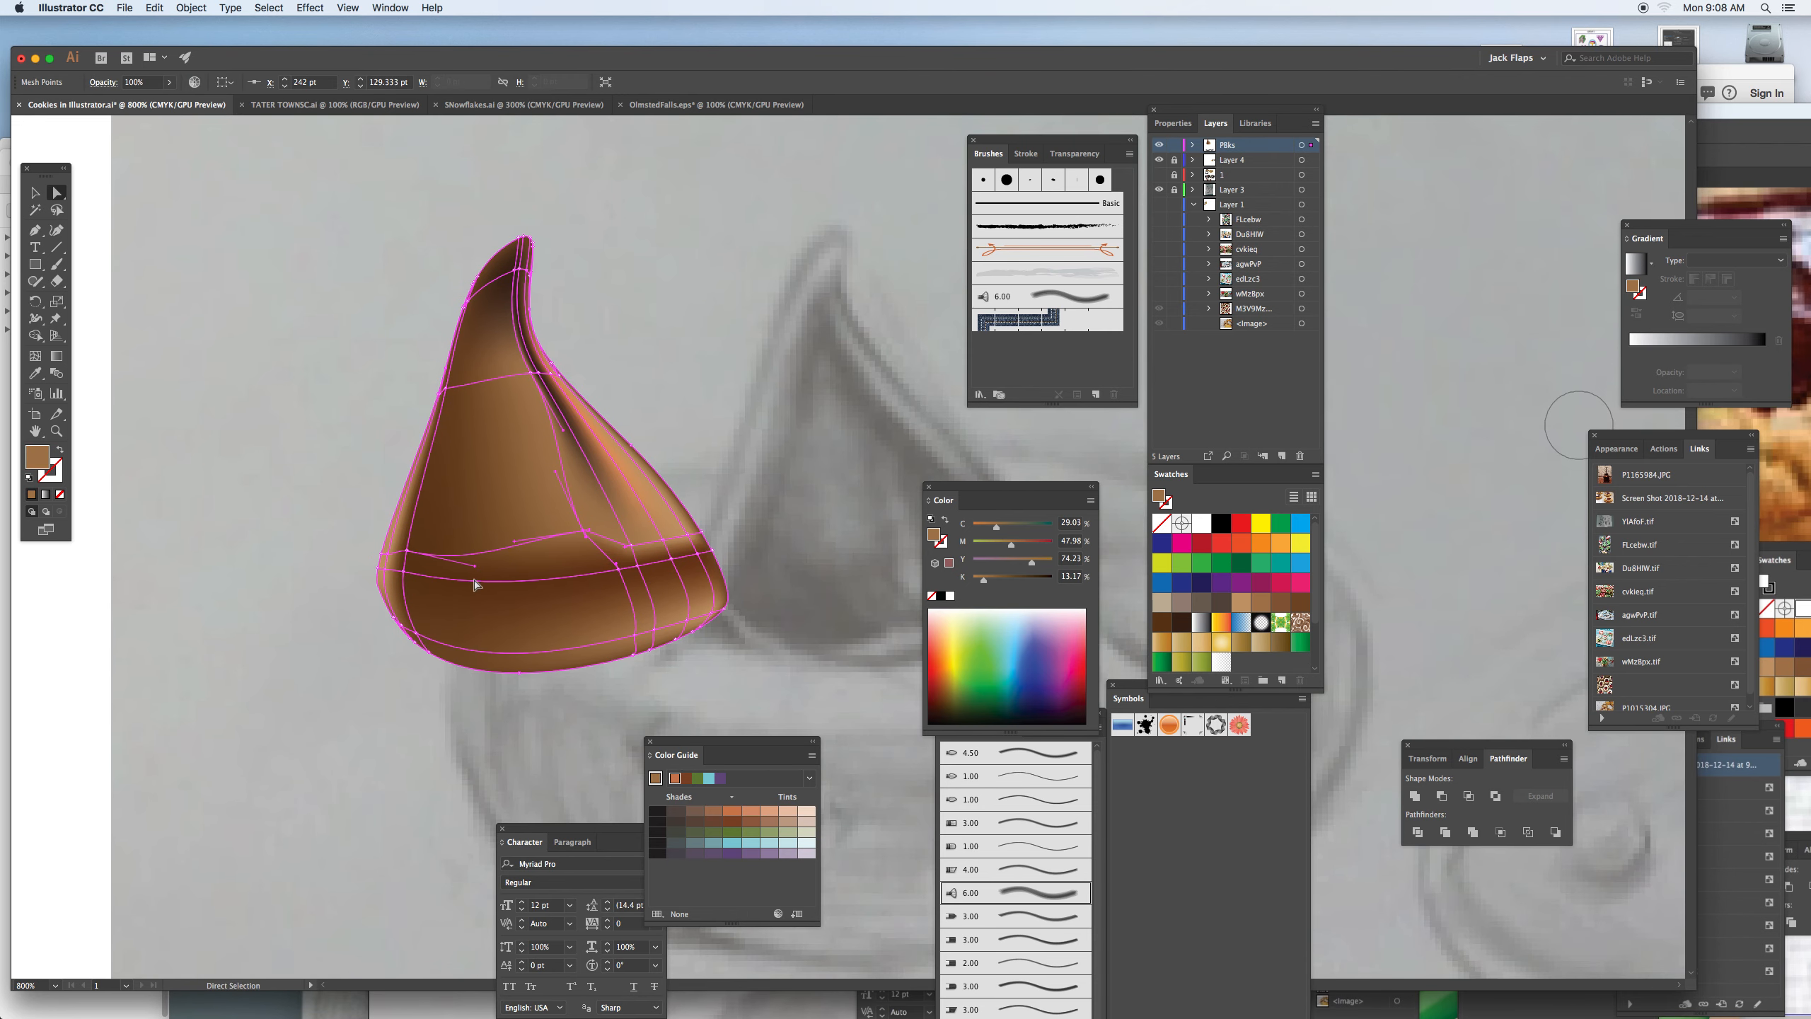
pyautogui.moveTo(474, 566); pyautogui.dragTo(491, 494)
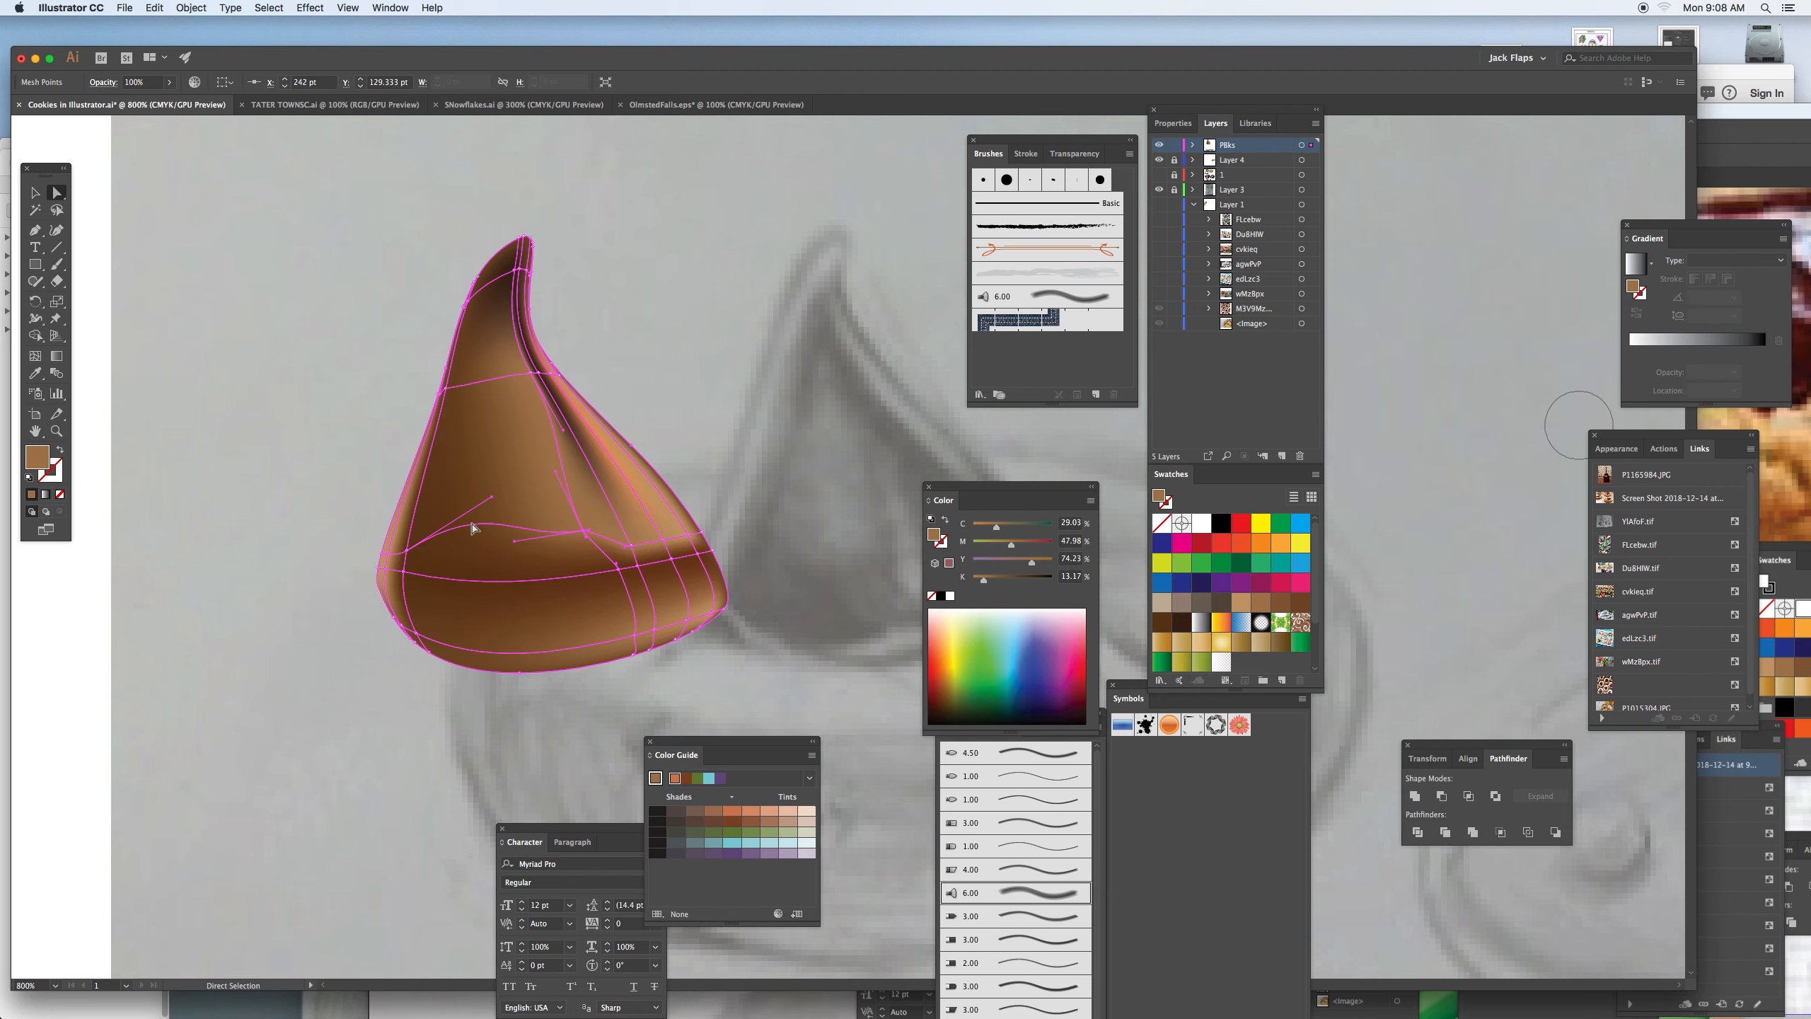
pyautogui.moveTo(445, 397); pyautogui.dragTo(520, 271)
pyautogui.click(421, 634)
pyautogui.click(636, 642)
pyautogui.moveTo(561, 662)
pyautogui.mouseDown()
pyautogui.moveTo(525, 671)
pyautogui.moveTo(547, 670)
pyautogui.mouseUp()
# Add a mesh point near the middle of the drop's bottom edge and color it very dark brown (C=50 M=70 Y=80 K=70).
pyautogui.press('u')
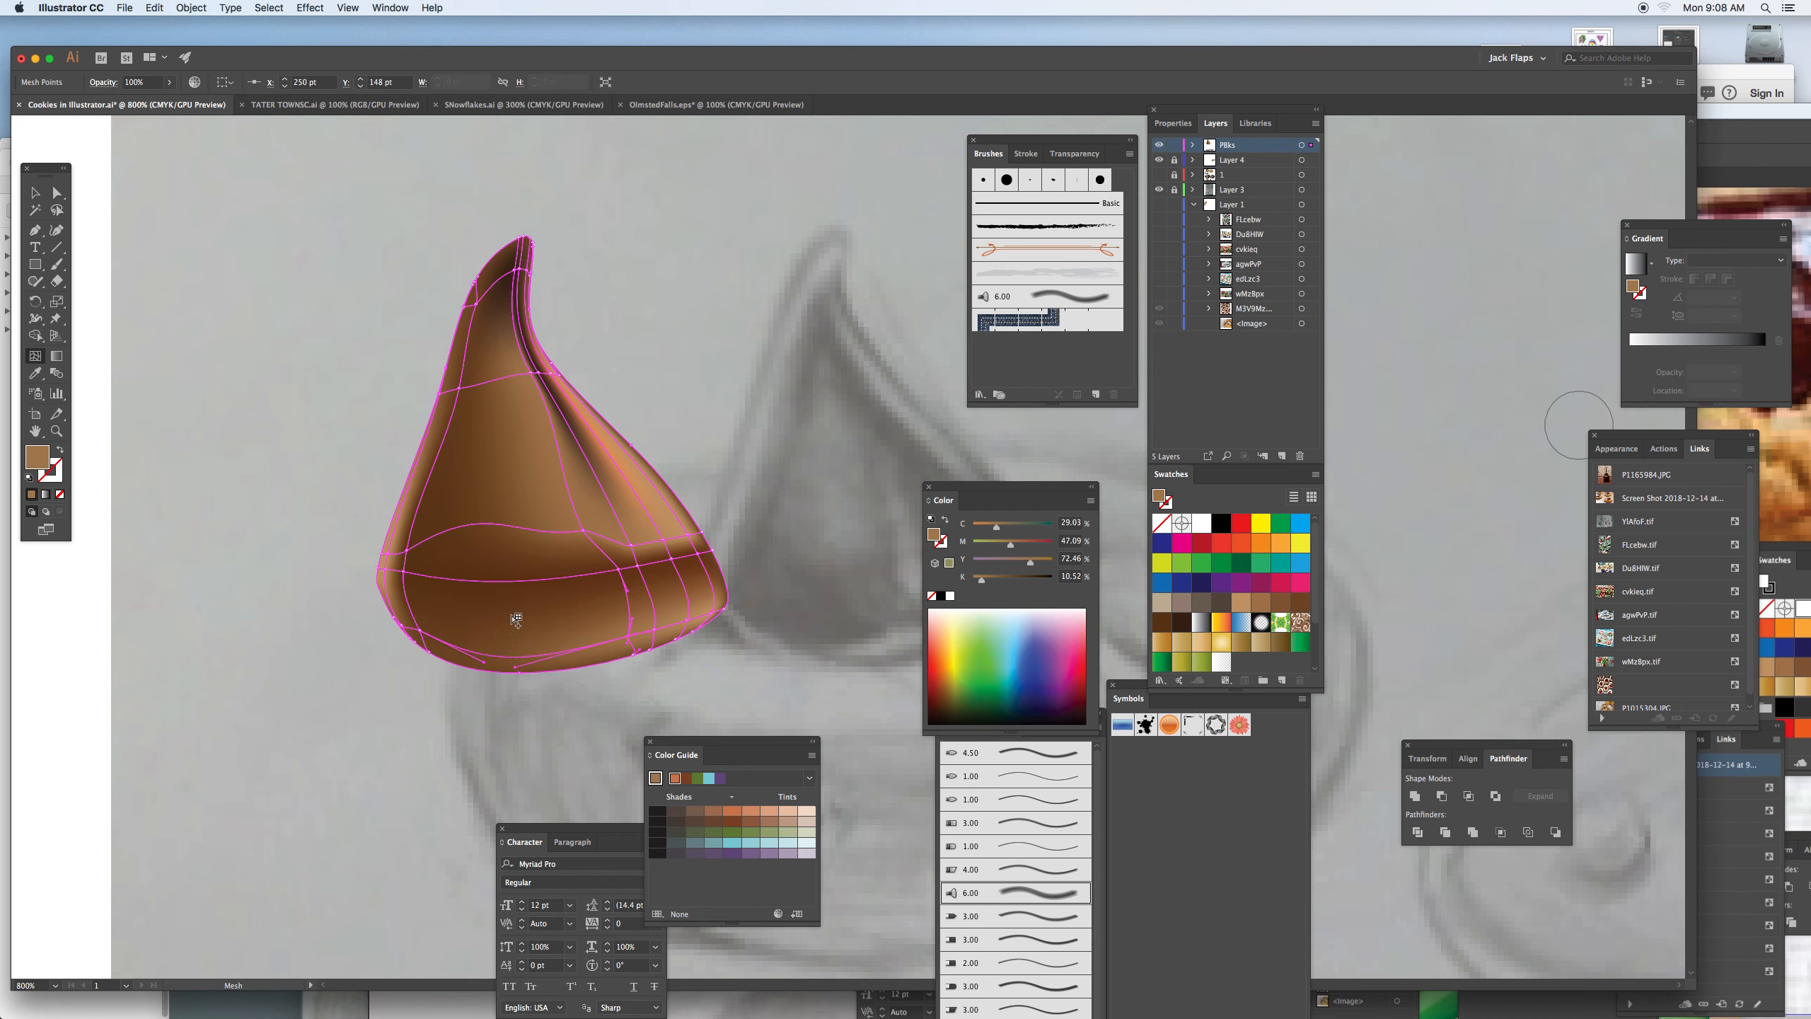
pyautogui.click(522, 662)
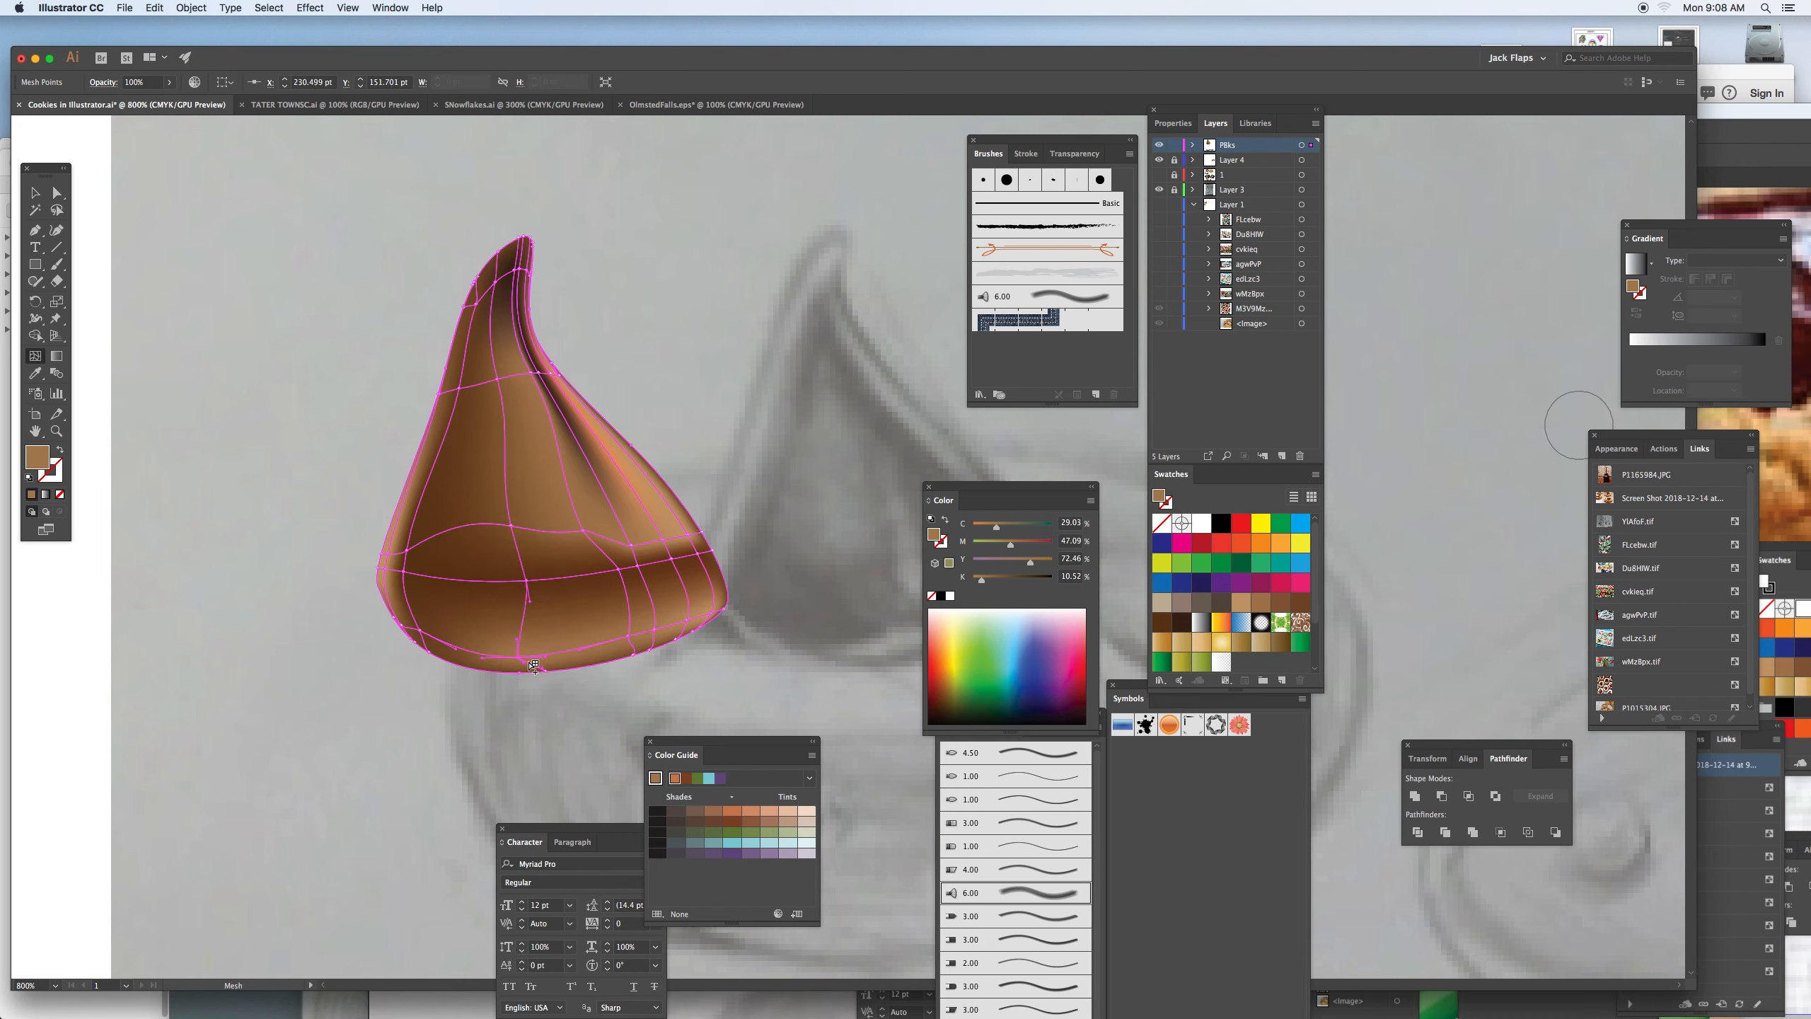
pyautogui.click(1170, 621)
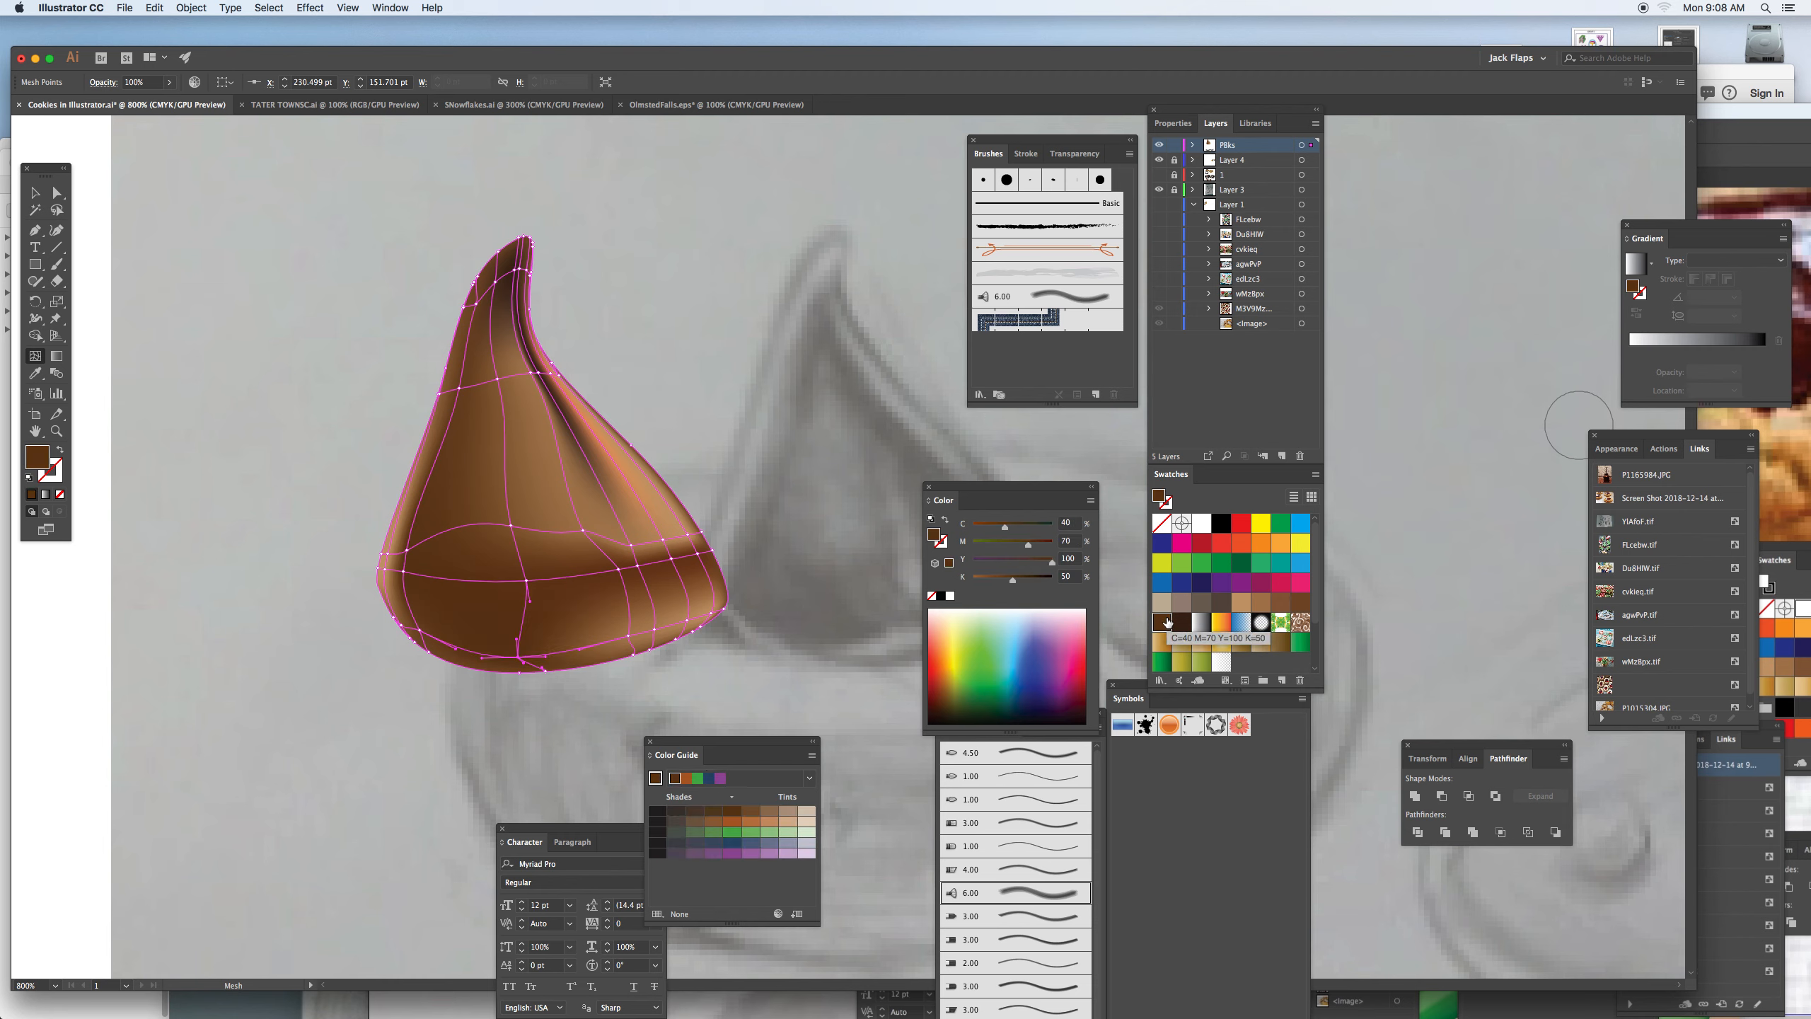
pyautogui.click(1222, 524)
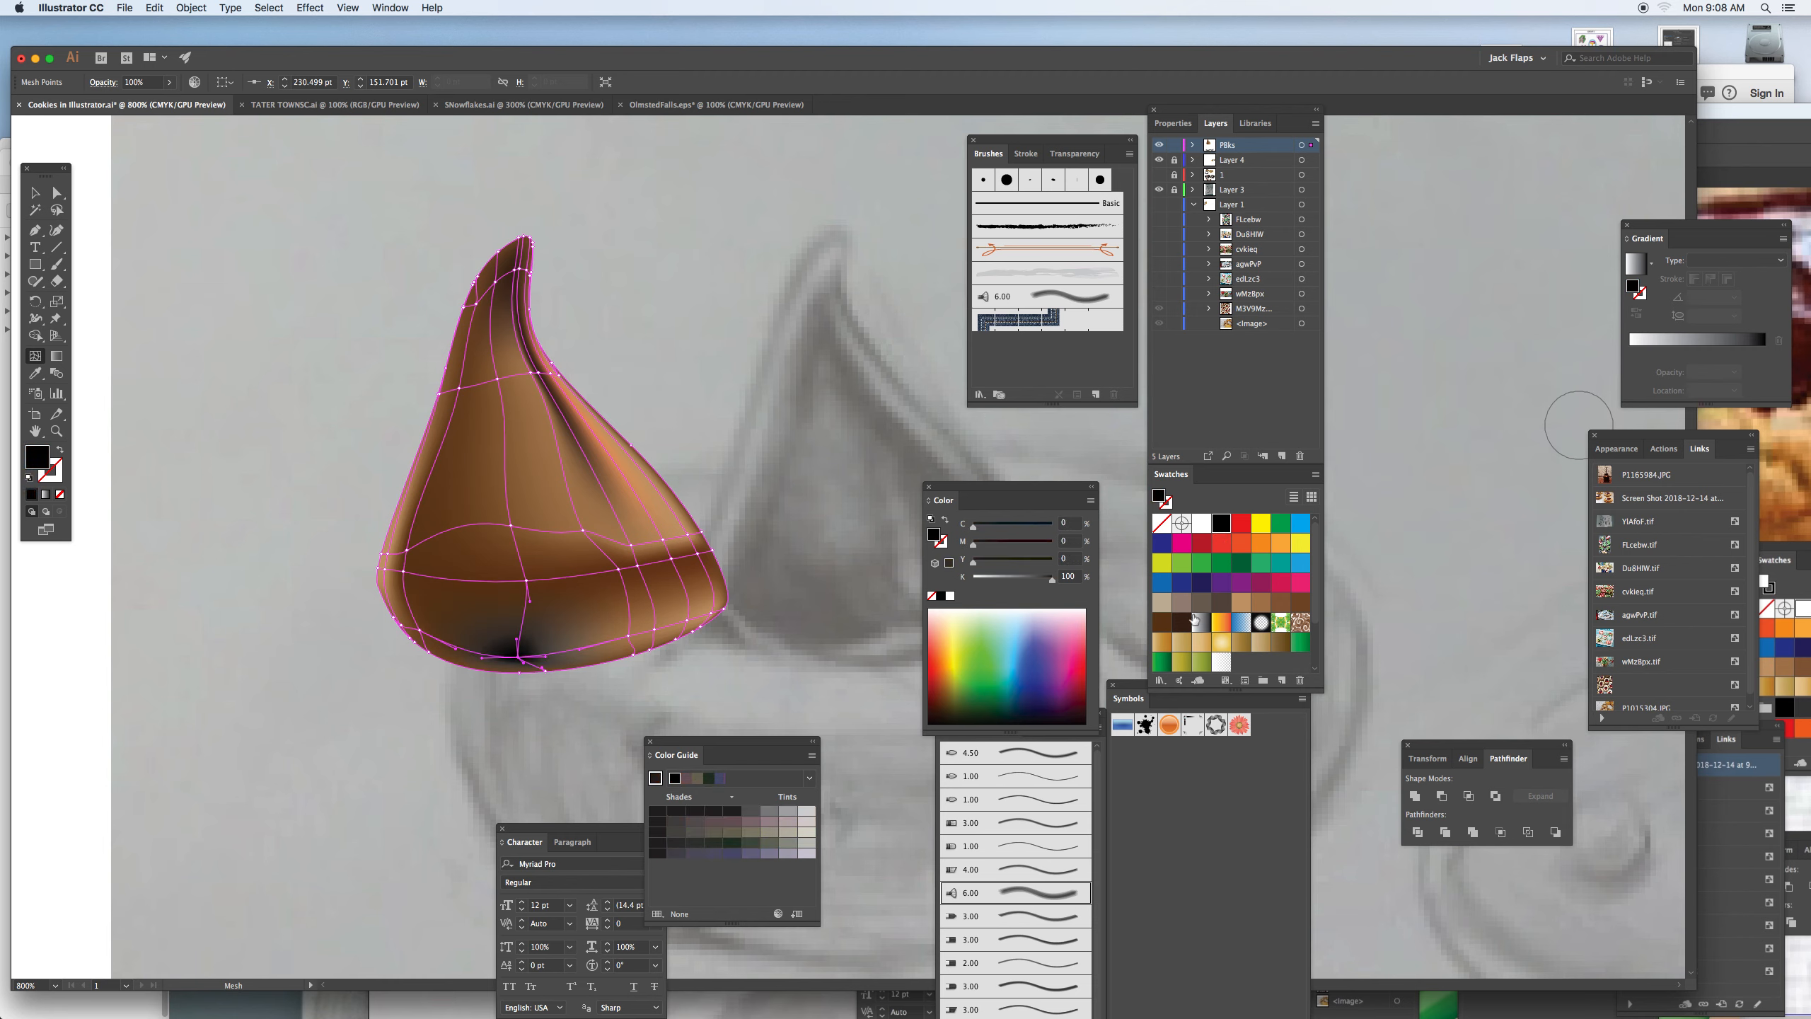
pyautogui.click(1180, 621)
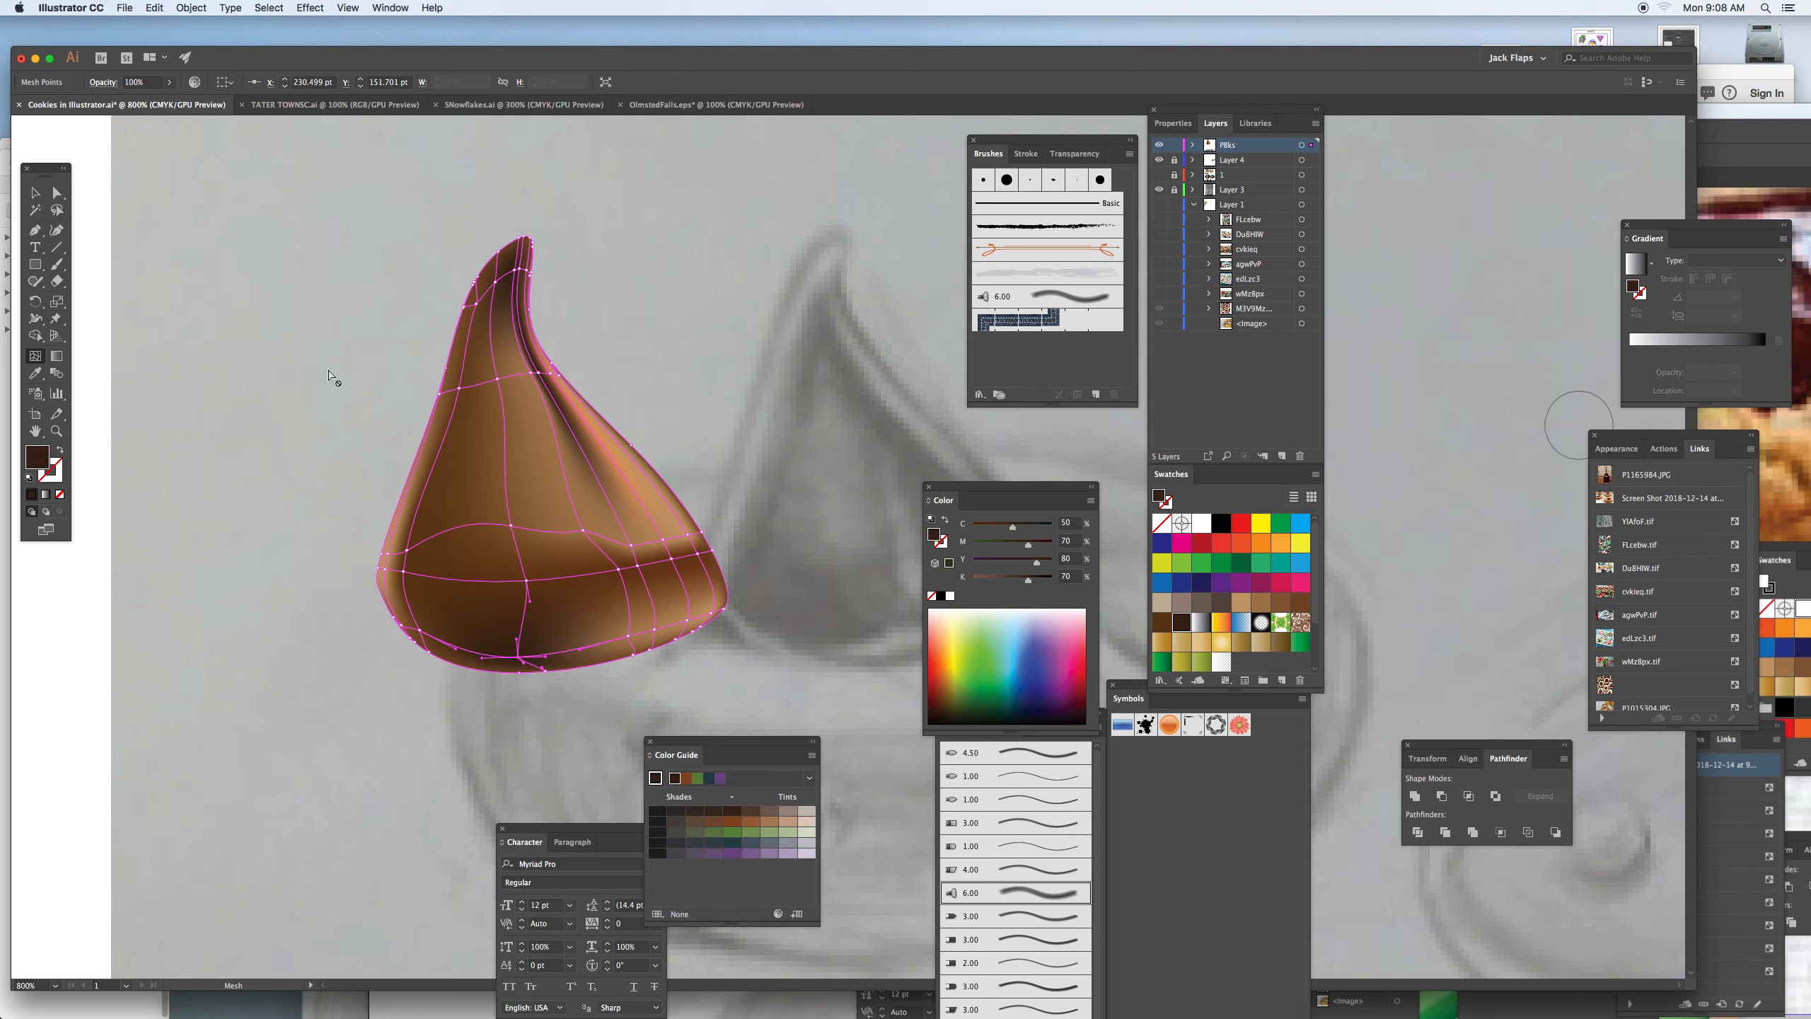
pyautogui.click(34, 192)
pyautogui.click(184, 249)
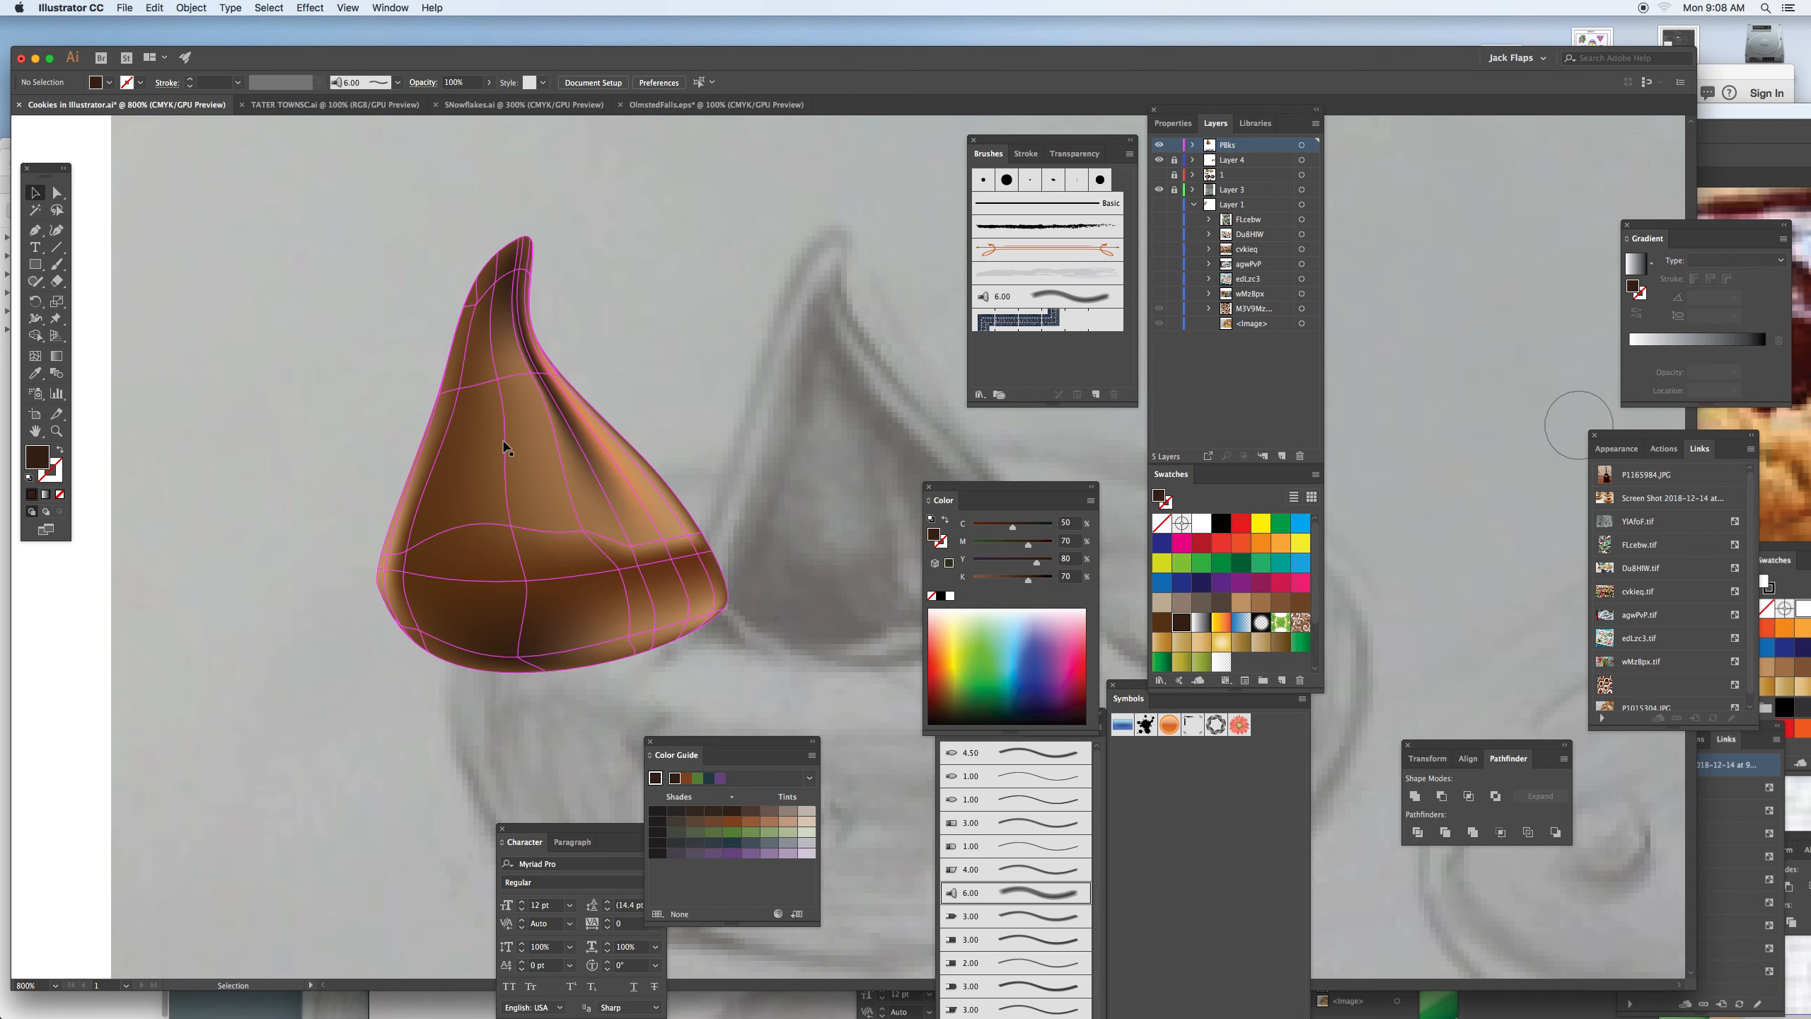
# Try rasterizing a duplicate of the drop placed beside the original, and remove the duplicate.
pyautogui.moveTo(545, 477); pyautogui.dragTo(201, 483)
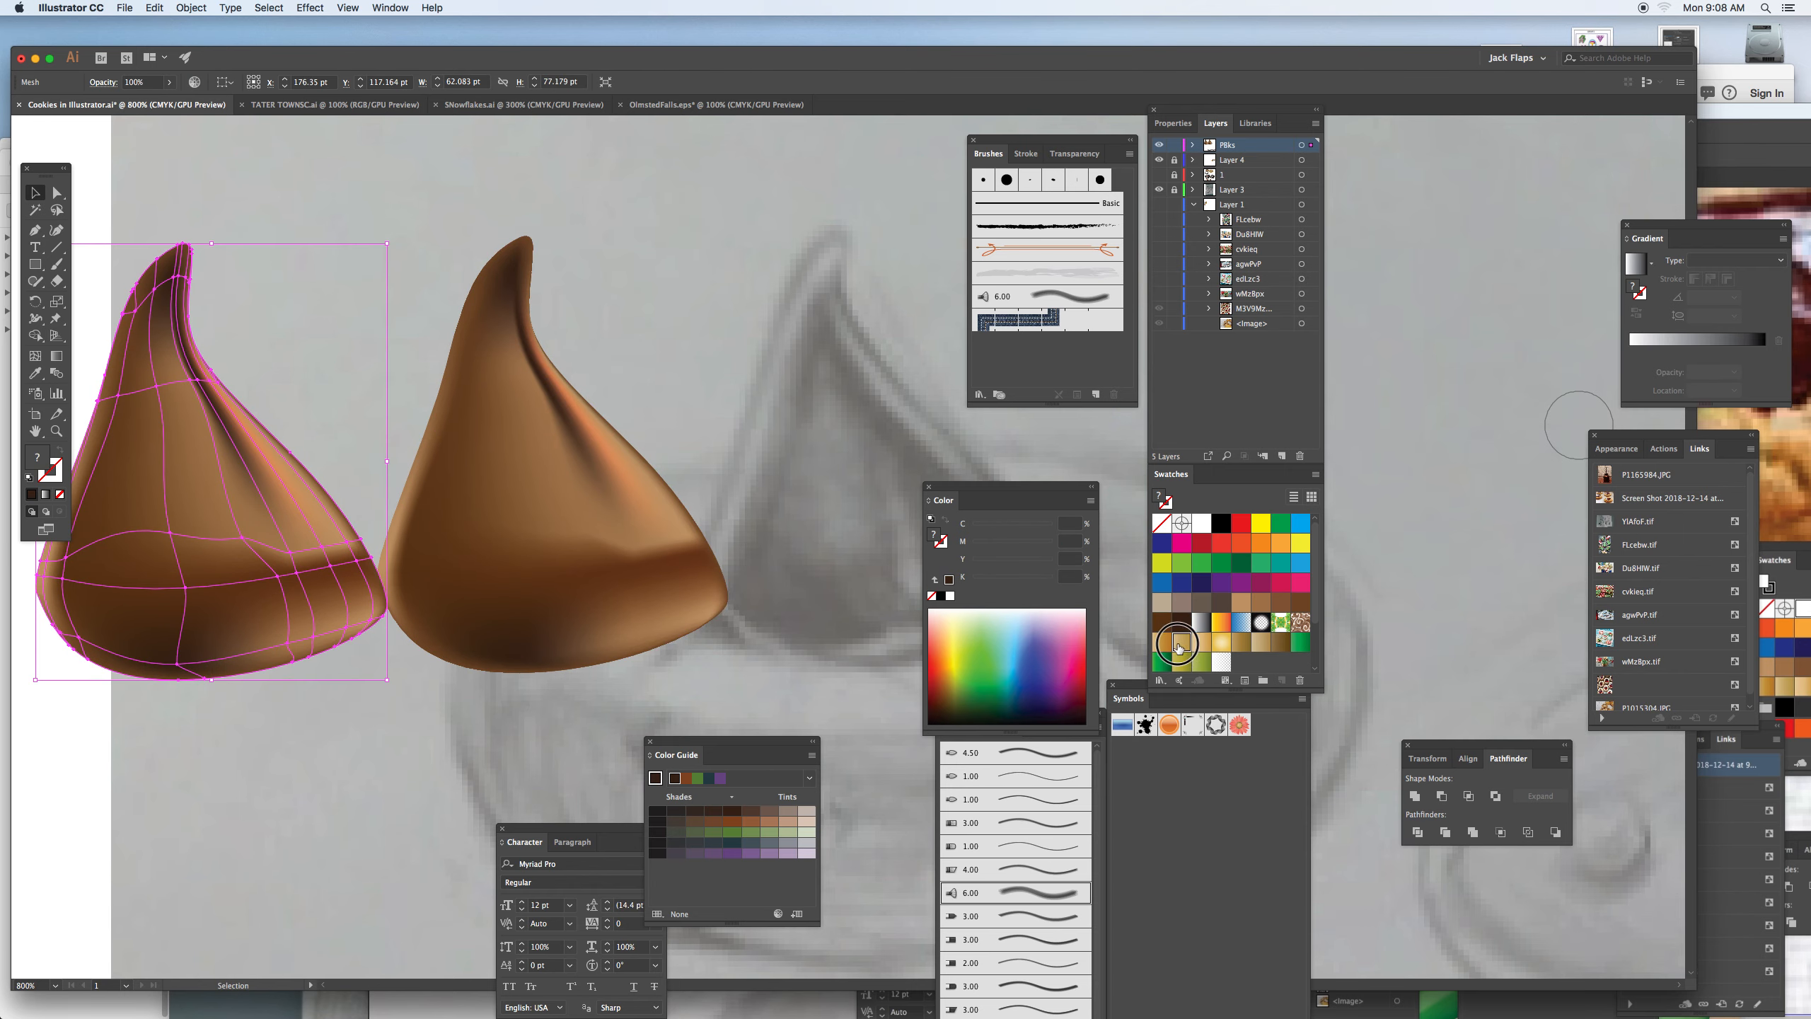
pyautogui.click(192, 8)
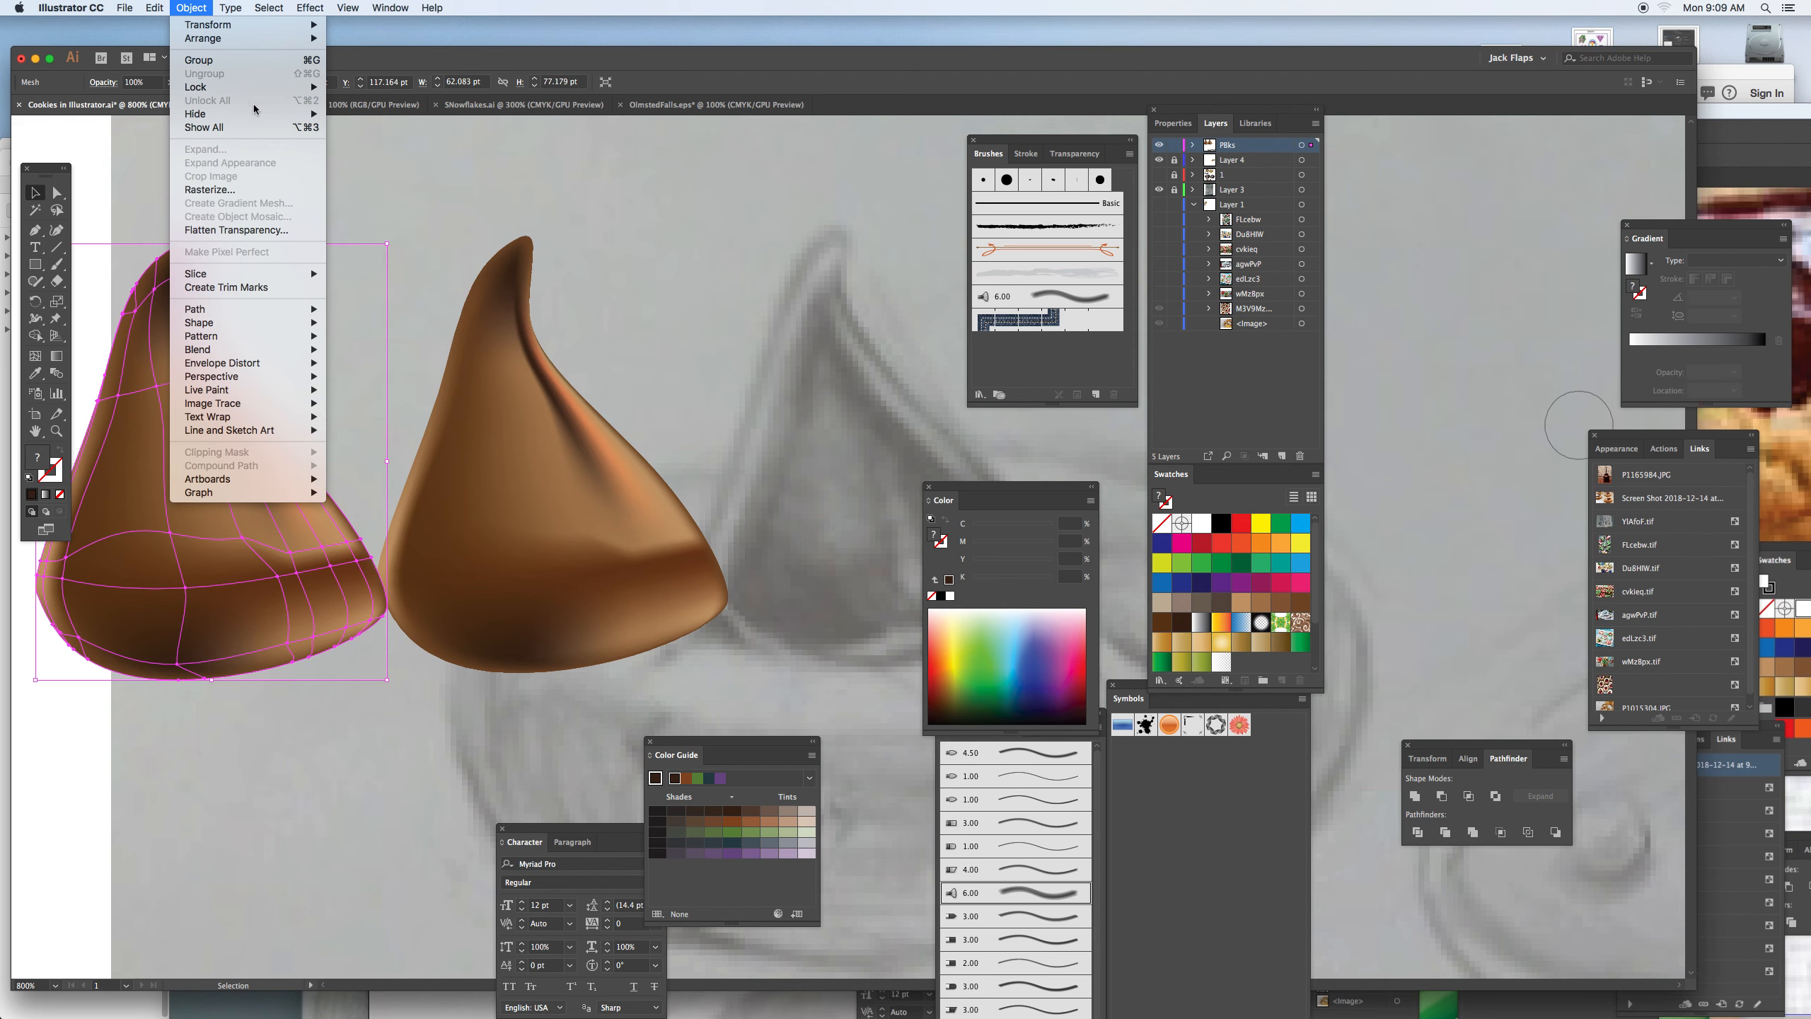
pyautogui.click(255, 189)
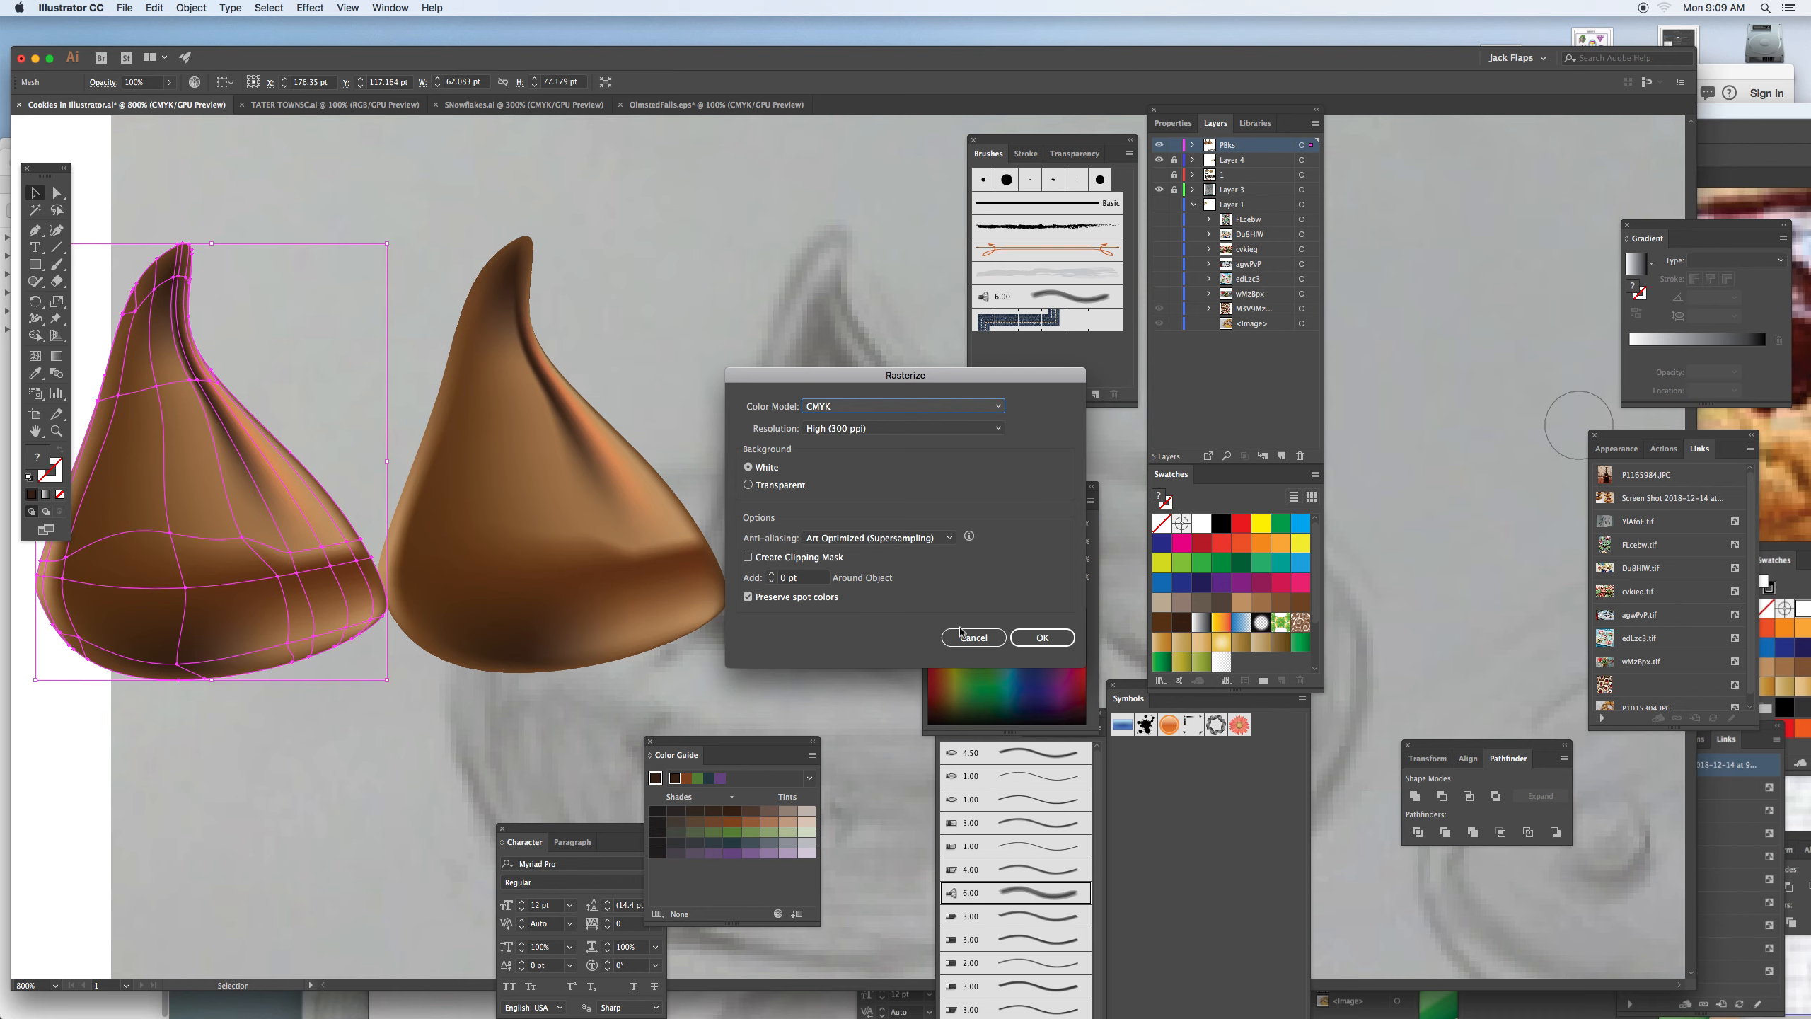
pyautogui.click(980, 638)
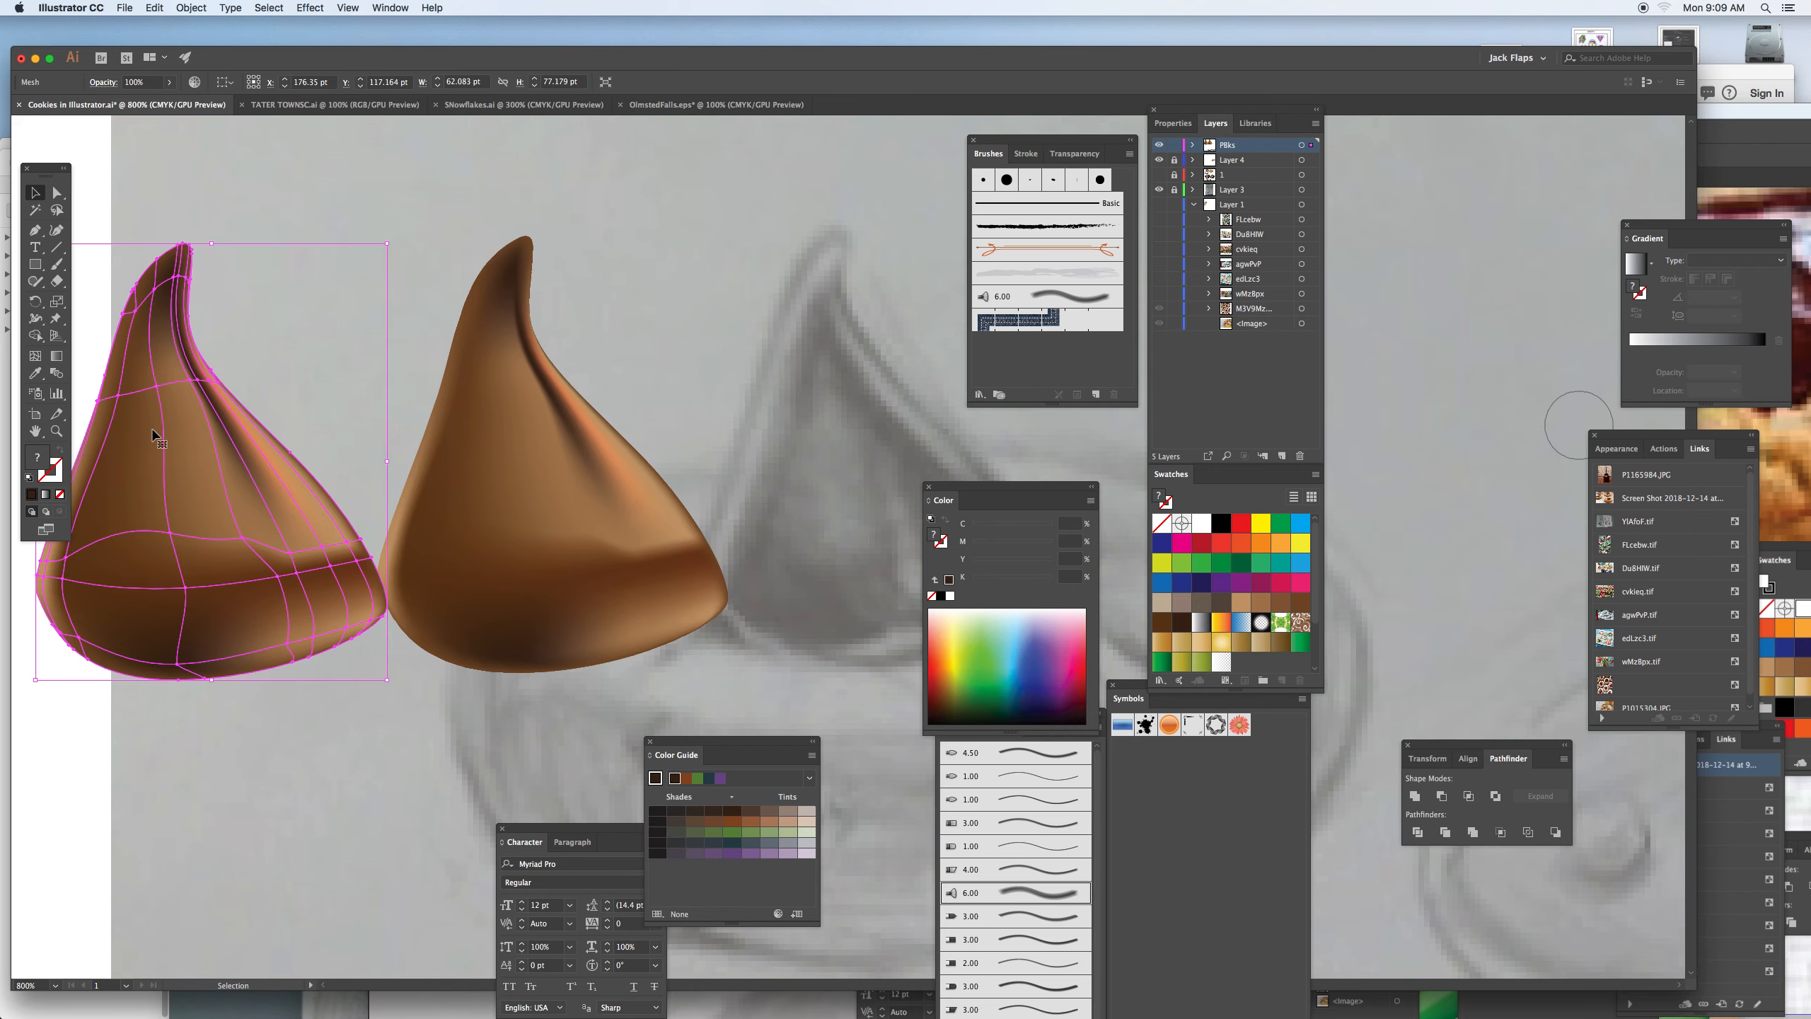
pyautogui.press('BackSpace')
# Position the shaded drop over the sketched drop on the cookie and deselect it.
pyautogui.moveTo(650, 469); pyautogui.dragTo(639, 353)
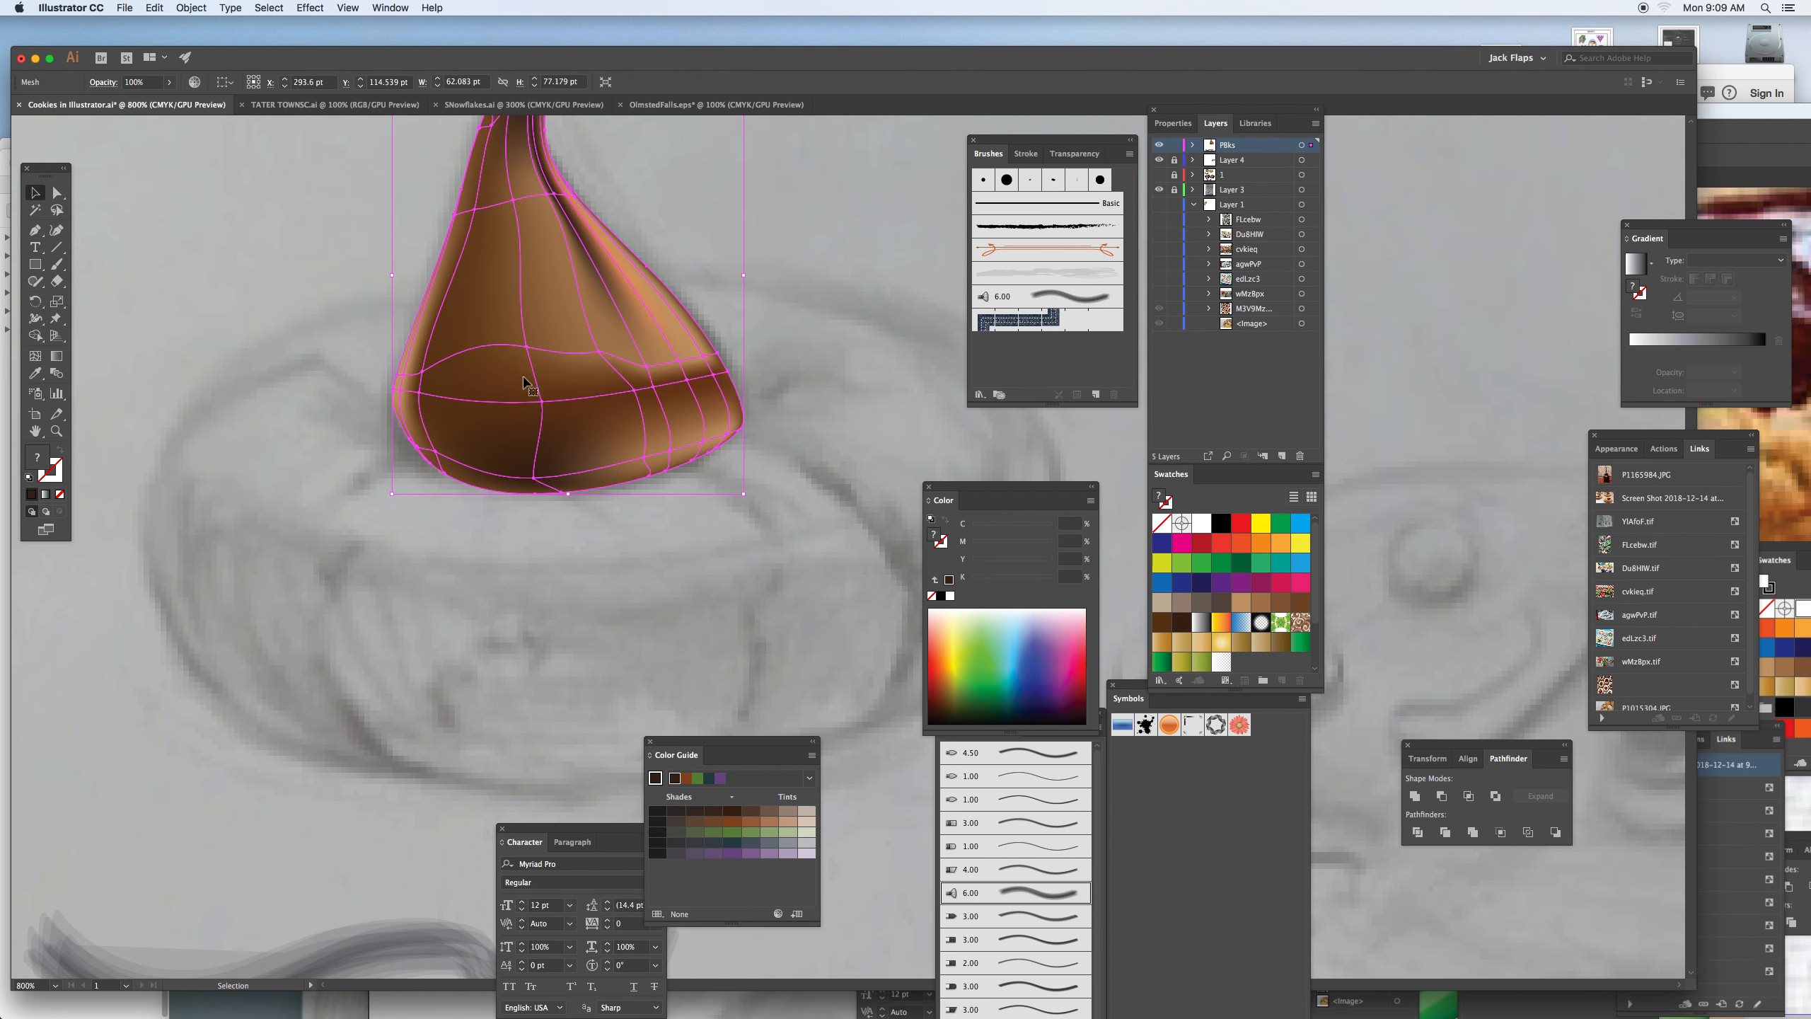
pyautogui.press('p')
pyautogui.press('super+shift+a')
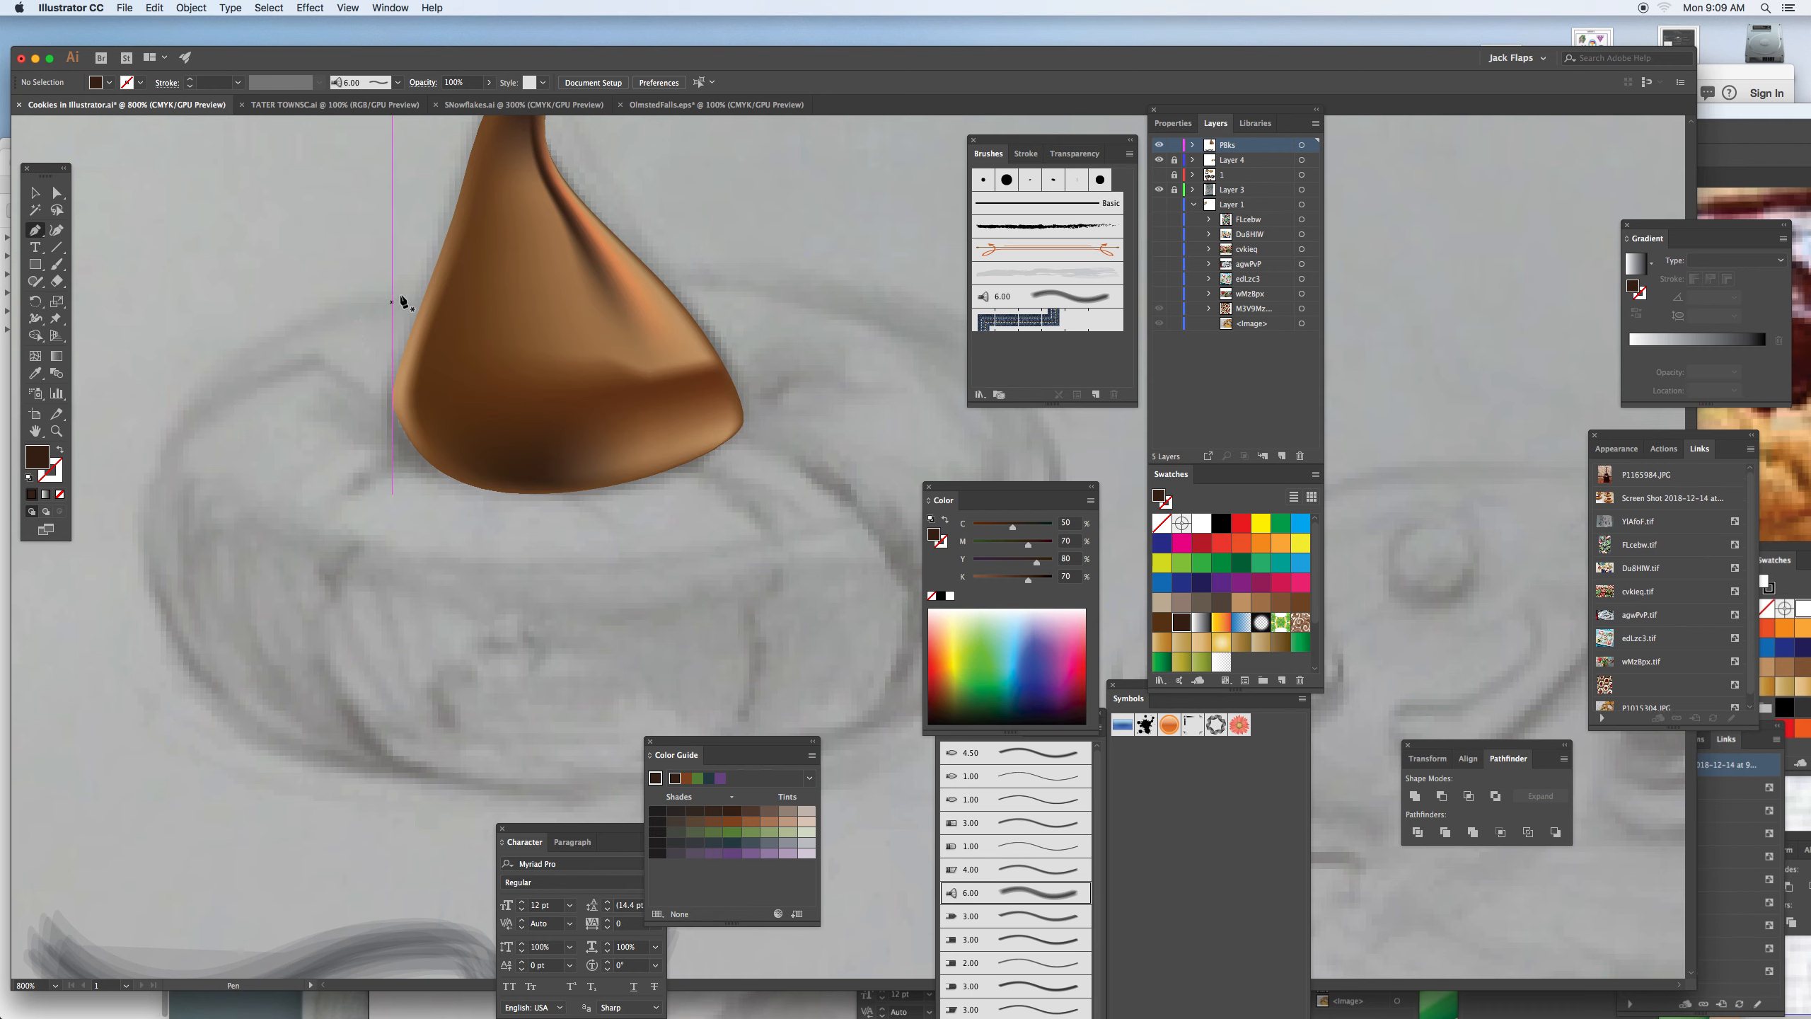
# Trace the cookie's oval outline with the Pen tool as a closed curved path with a dark brown stroke and no fill.
pyautogui.moveTo(431, 283); pyautogui.dragTo(376, 292)
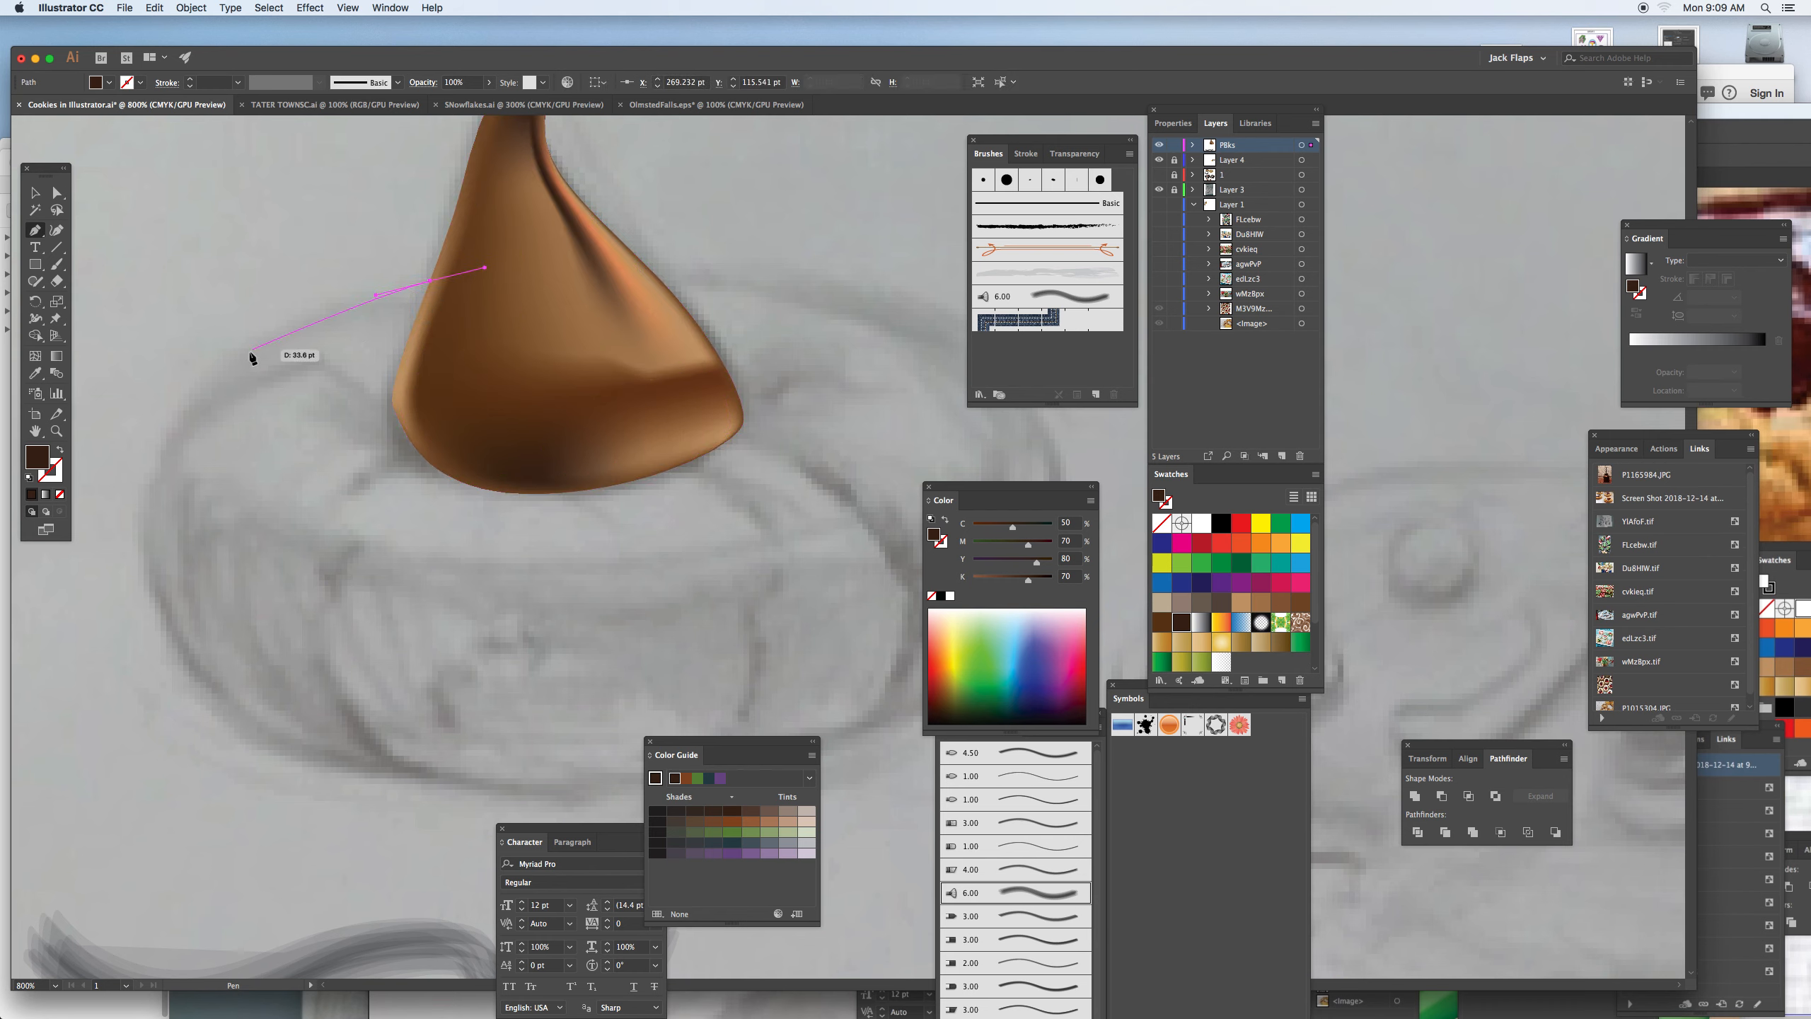
pyautogui.moveTo(239, 356); pyautogui.dragTo(206, 380)
pyautogui.moveTo(144, 489); pyautogui.dragTo(138, 542)
pyautogui.moveTo(257, 725); pyautogui.dragTo(311, 756)
pyautogui.hotkey('shift', 'x')
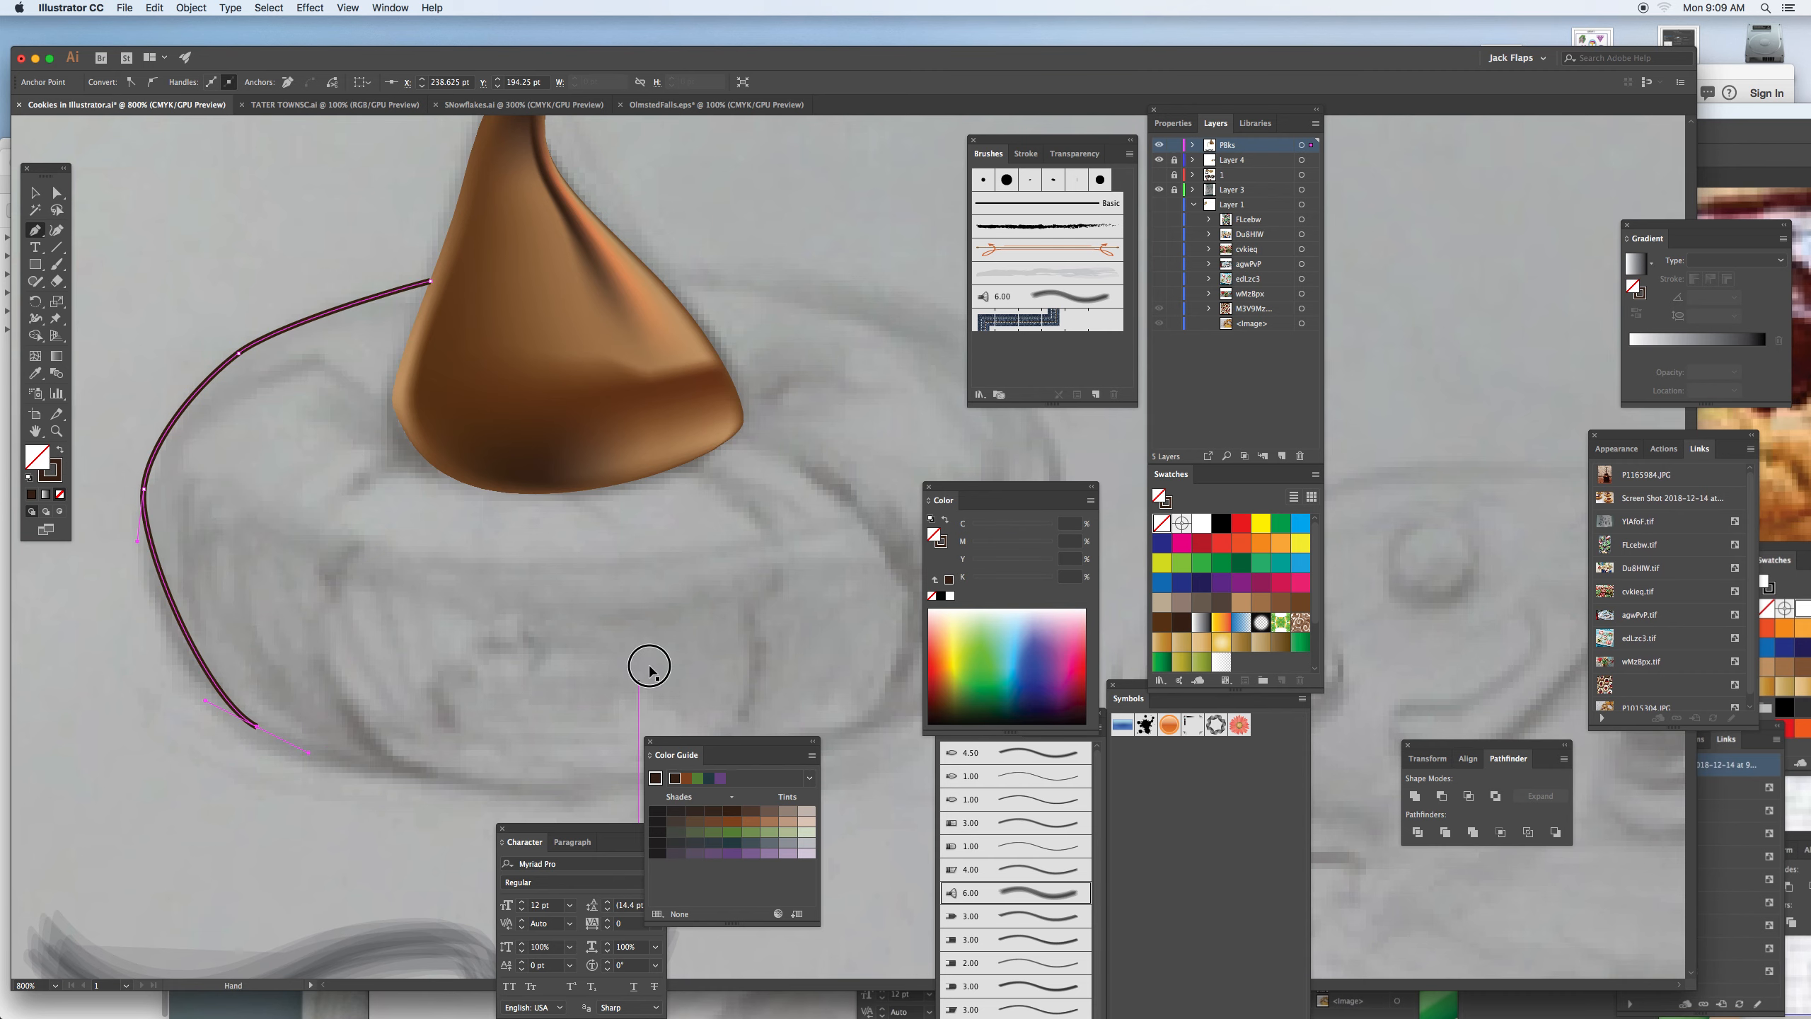
pyautogui.moveTo(646, 668); pyautogui.dragTo(480, 581)
pyautogui.moveTo(227, 677); pyautogui.dragTo(252, 679)
pyautogui.moveTo(427, 703); pyautogui.dragTo(554, 694)
pyautogui.moveTo(715, 634); pyautogui.dragTo(763, 611)
pyautogui.moveTo(885, 469); pyautogui.dragTo(889, 374)
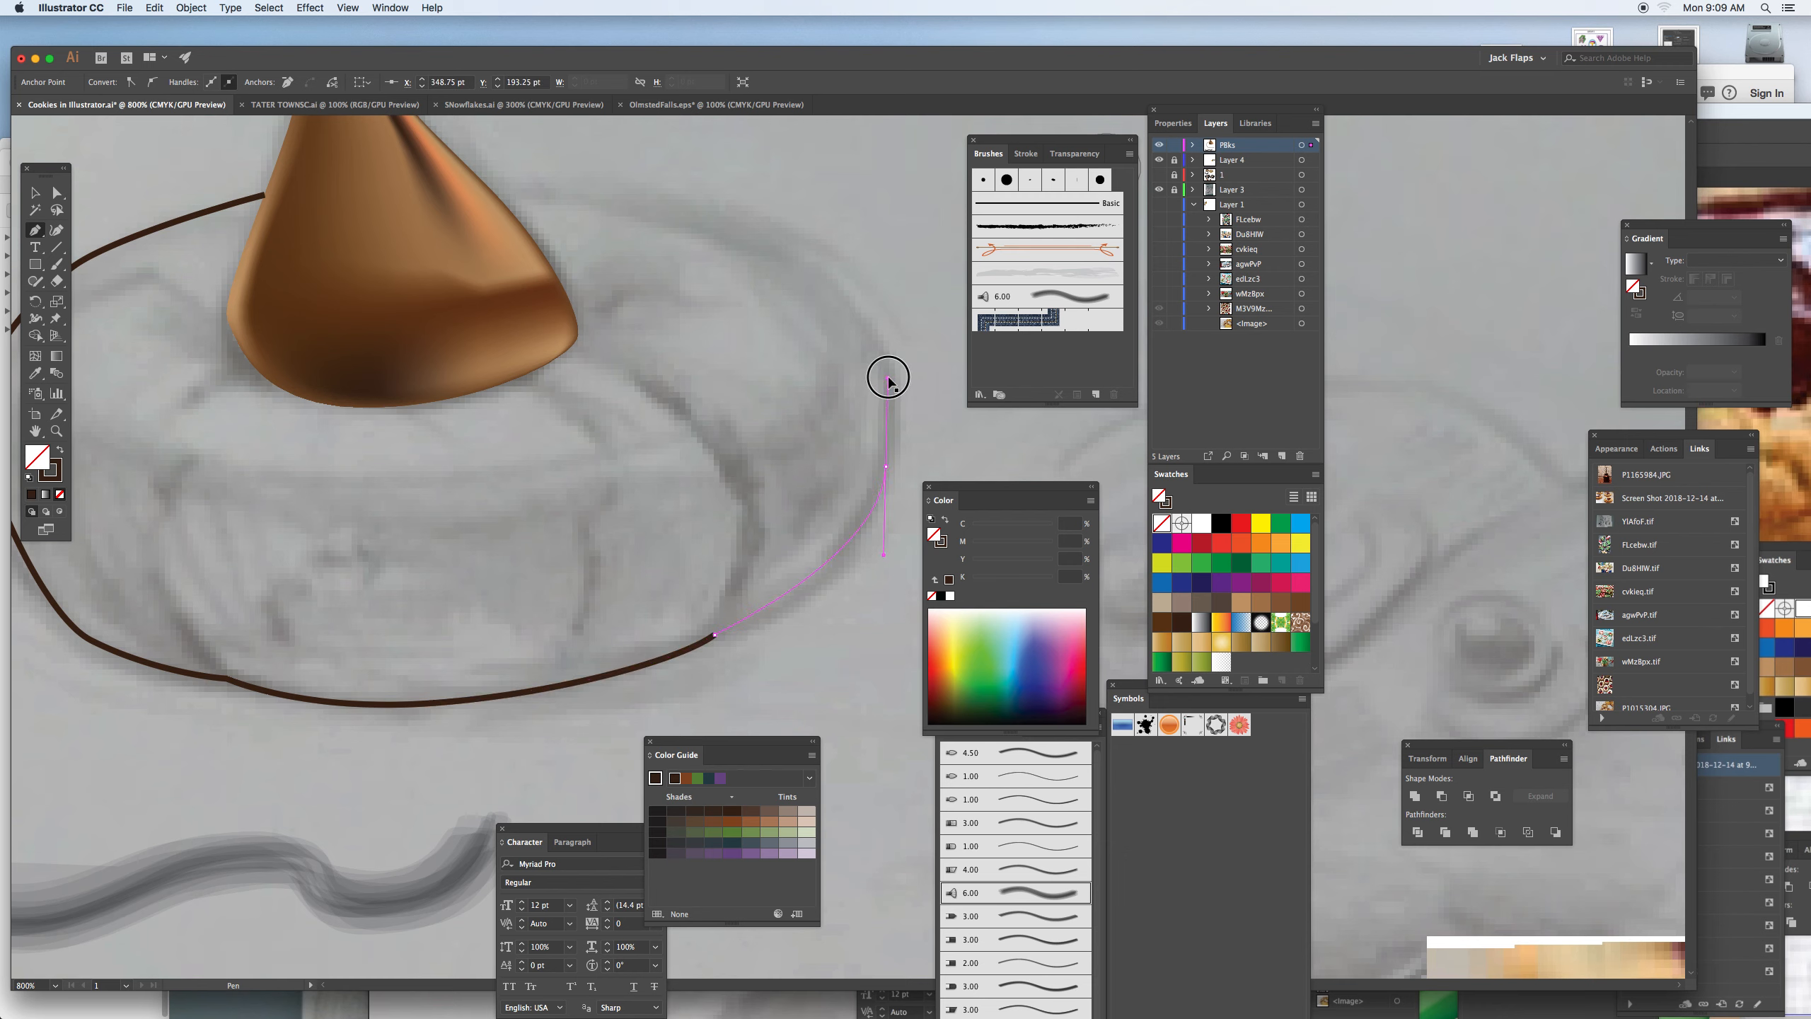
pyautogui.moveTo(757, 243); pyautogui.dragTo(631, 201)
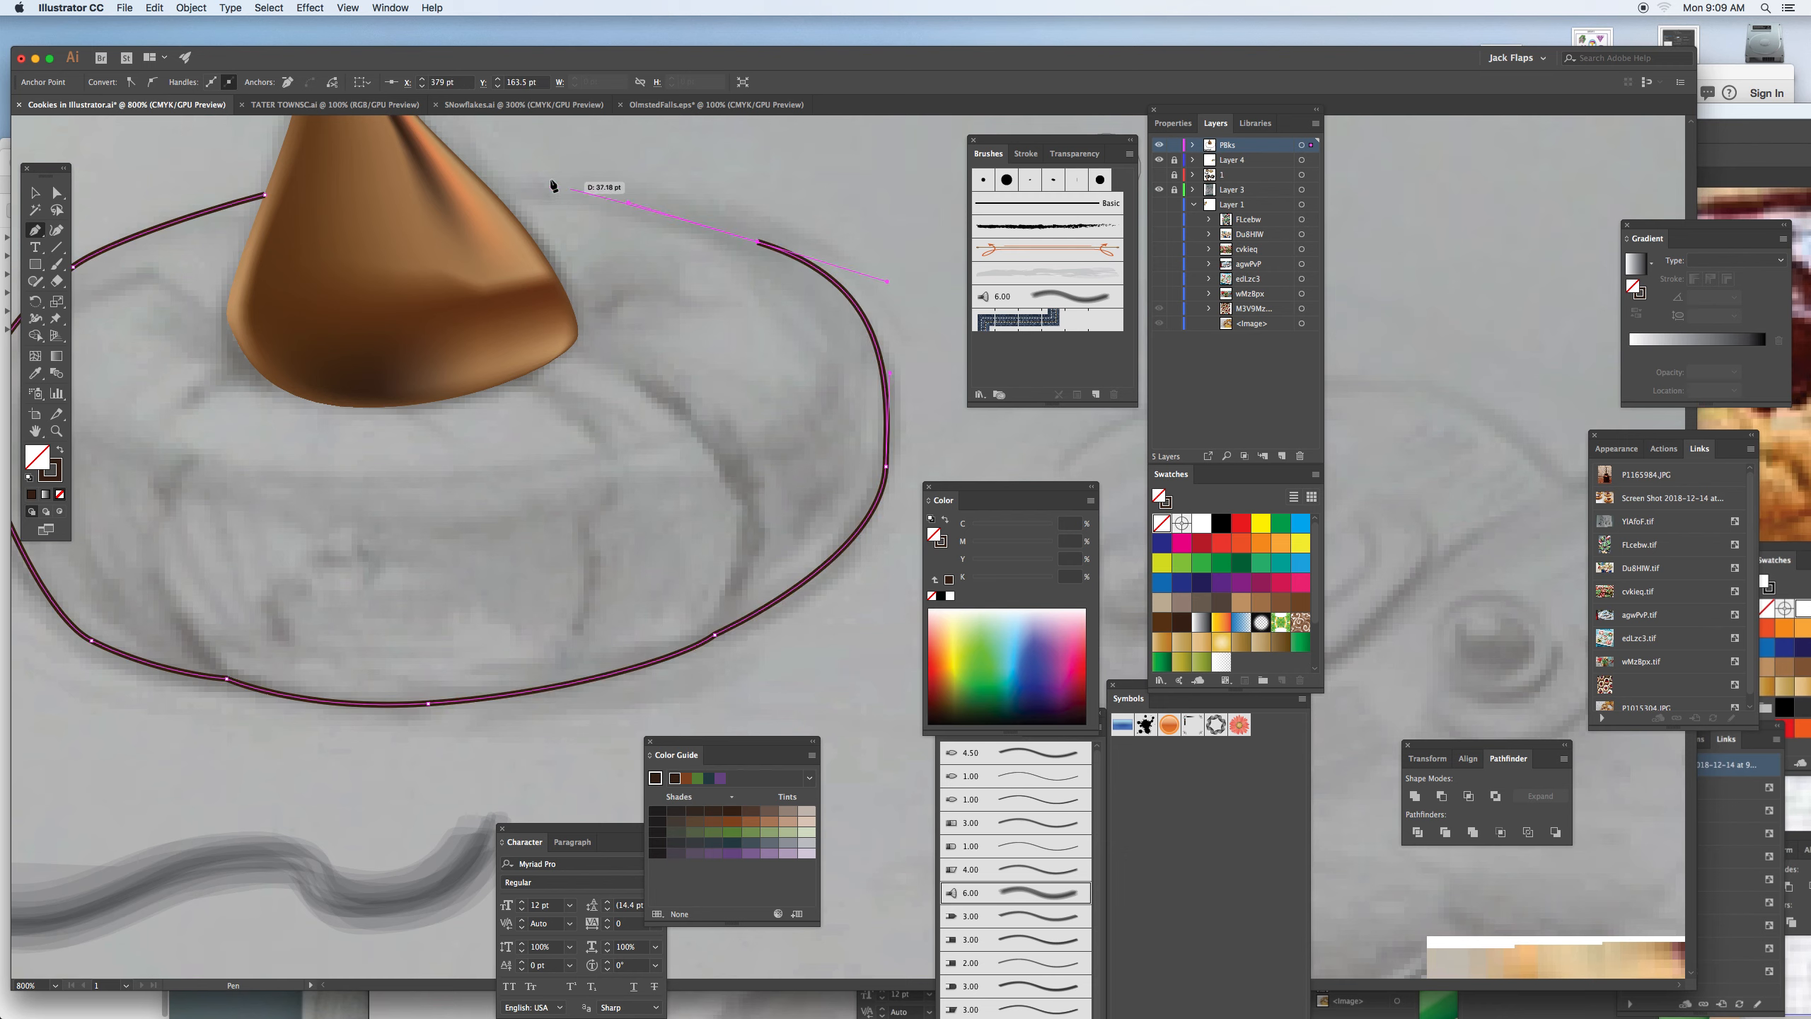
pyautogui.moveTo(264, 195); pyautogui.dragTo(210, 207)
# Fill the cookie shape with light tan (C=7.1 M=17.5 Y=40.53 K=0) sampled from the cookie reference photo.
pyautogui.moveTo(566, 448); pyautogui.dragTo(667, 450)
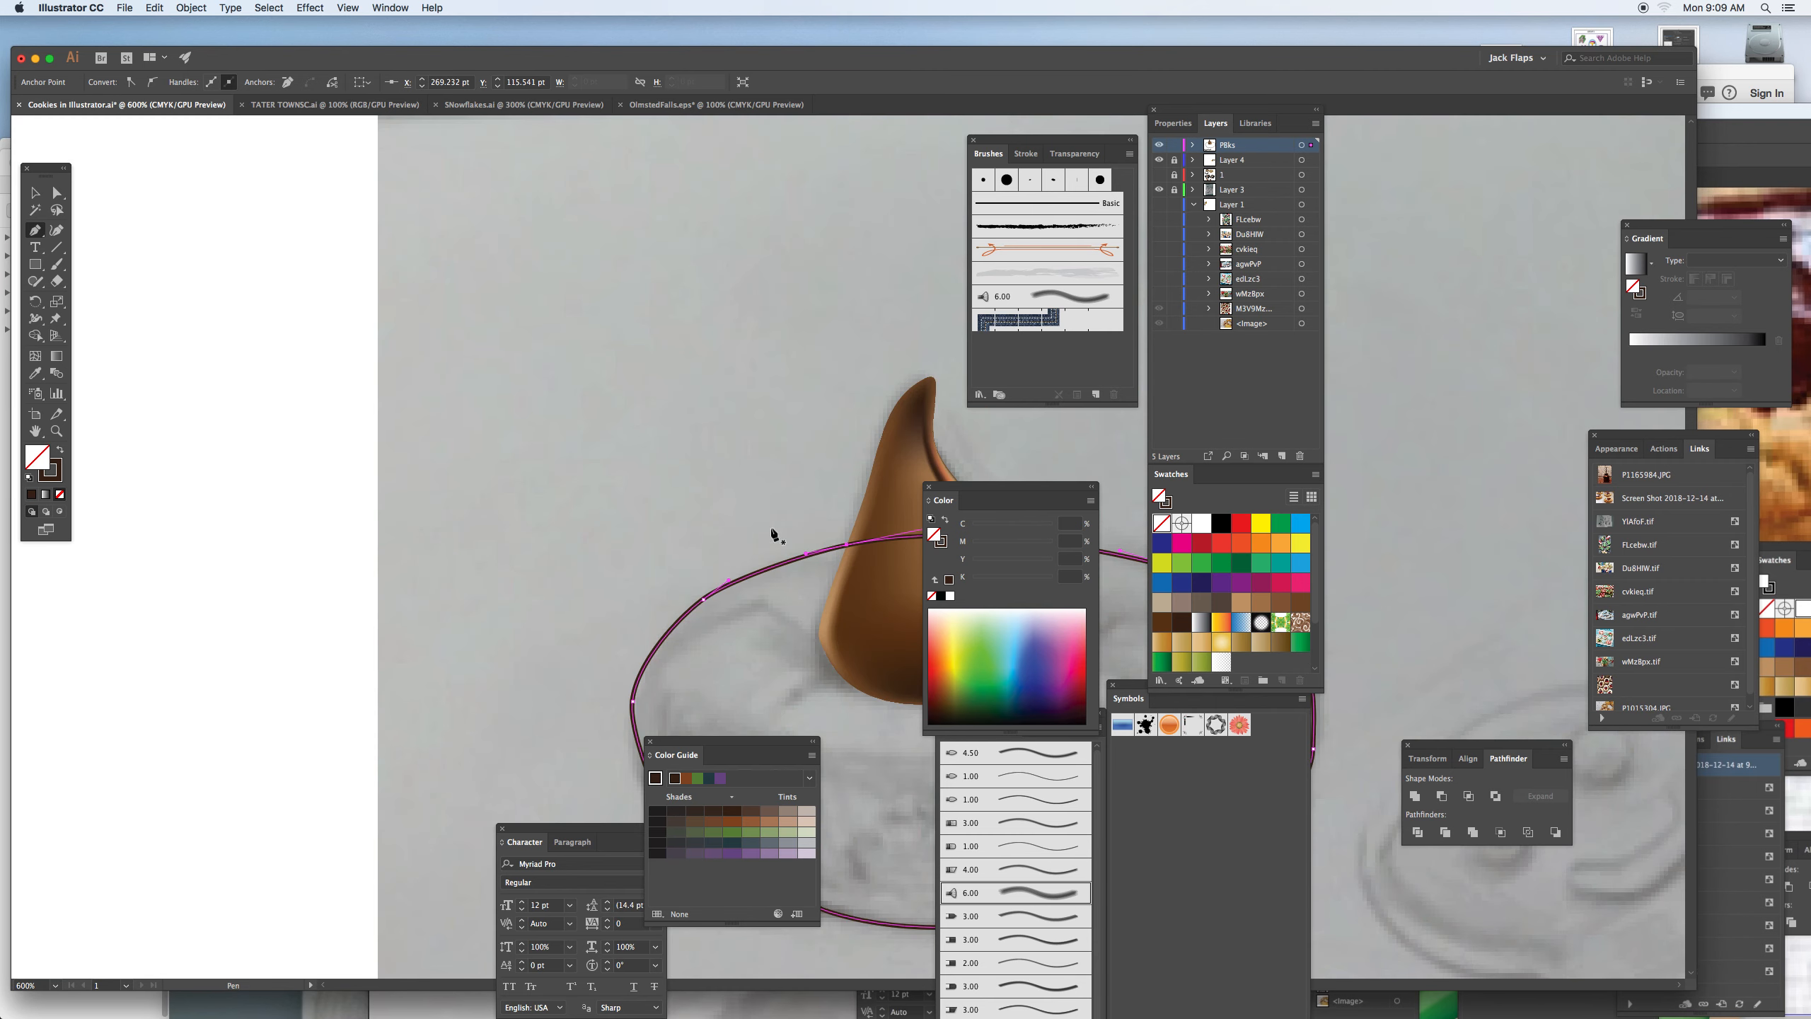
pyautogui.keyDown('alt'); pyautogui.keyDown('super'); pyautogui.click(401, 245); pyautogui.keyUp('super'); pyautogui.keyUp('alt')
pyautogui.moveTo(401, 245); pyautogui.dragTo(382, 254)
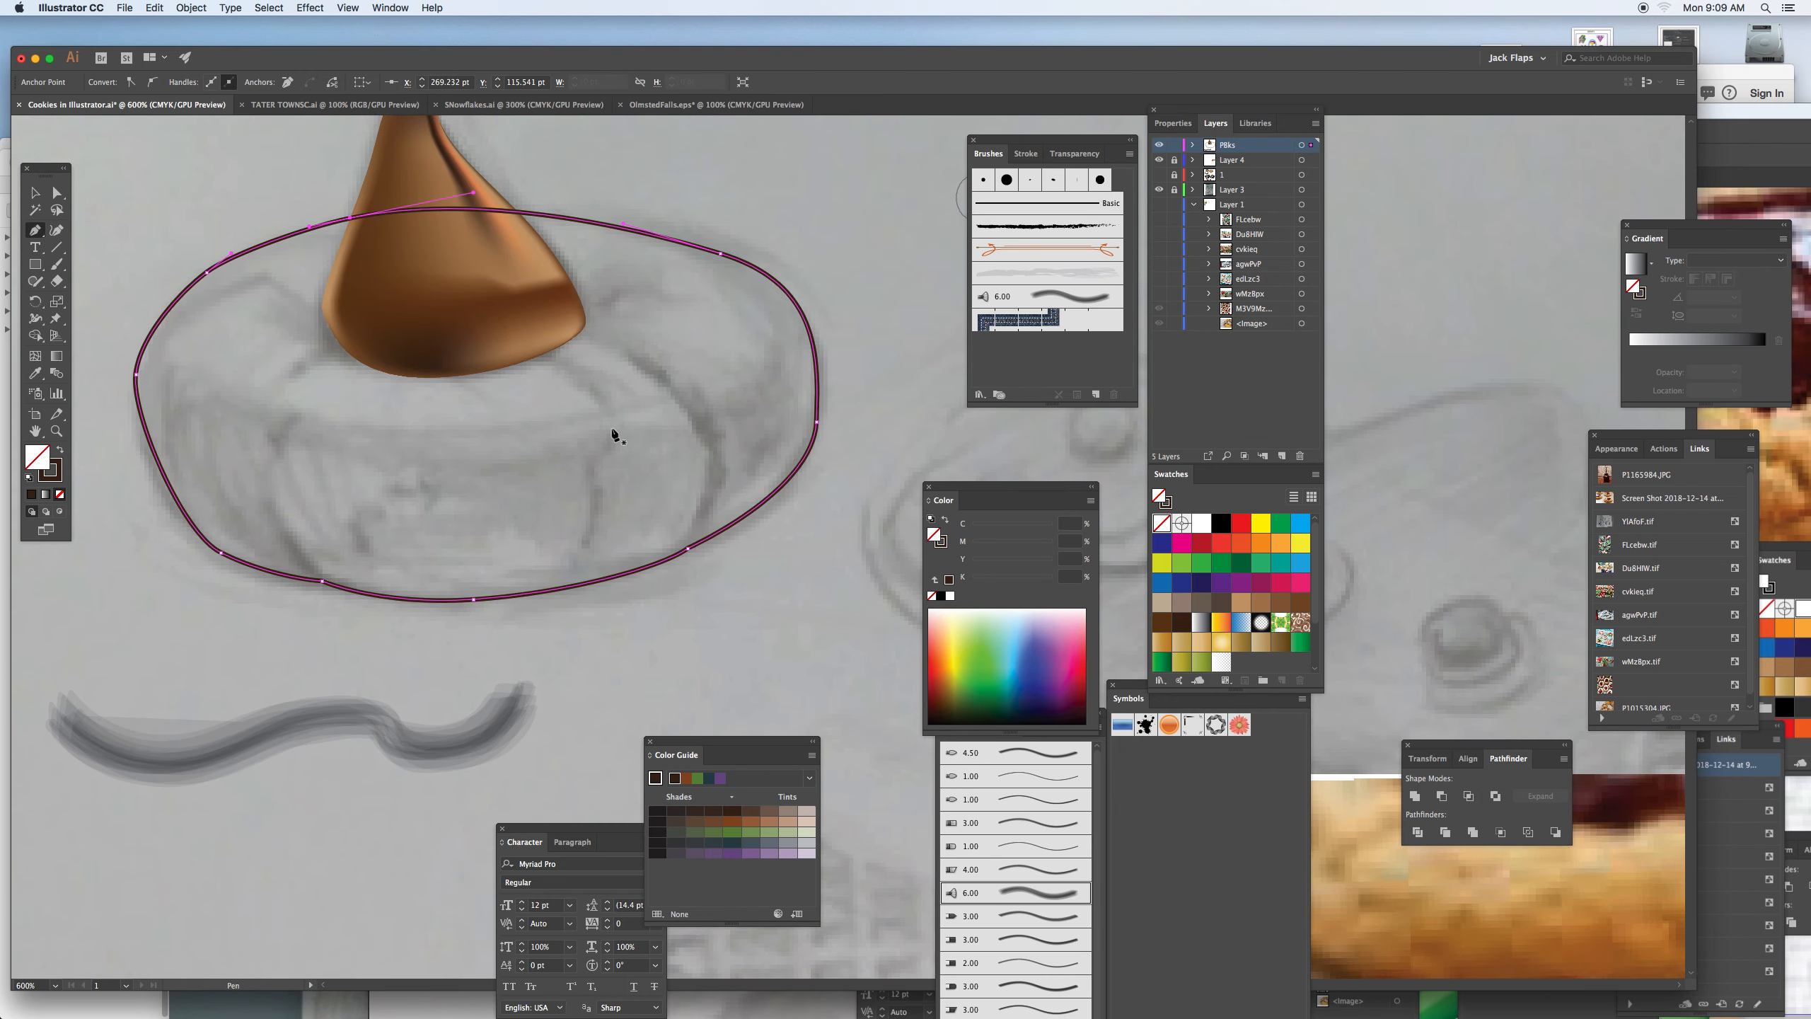
pyautogui.press('i')
pyautogui.click(1363, 812)
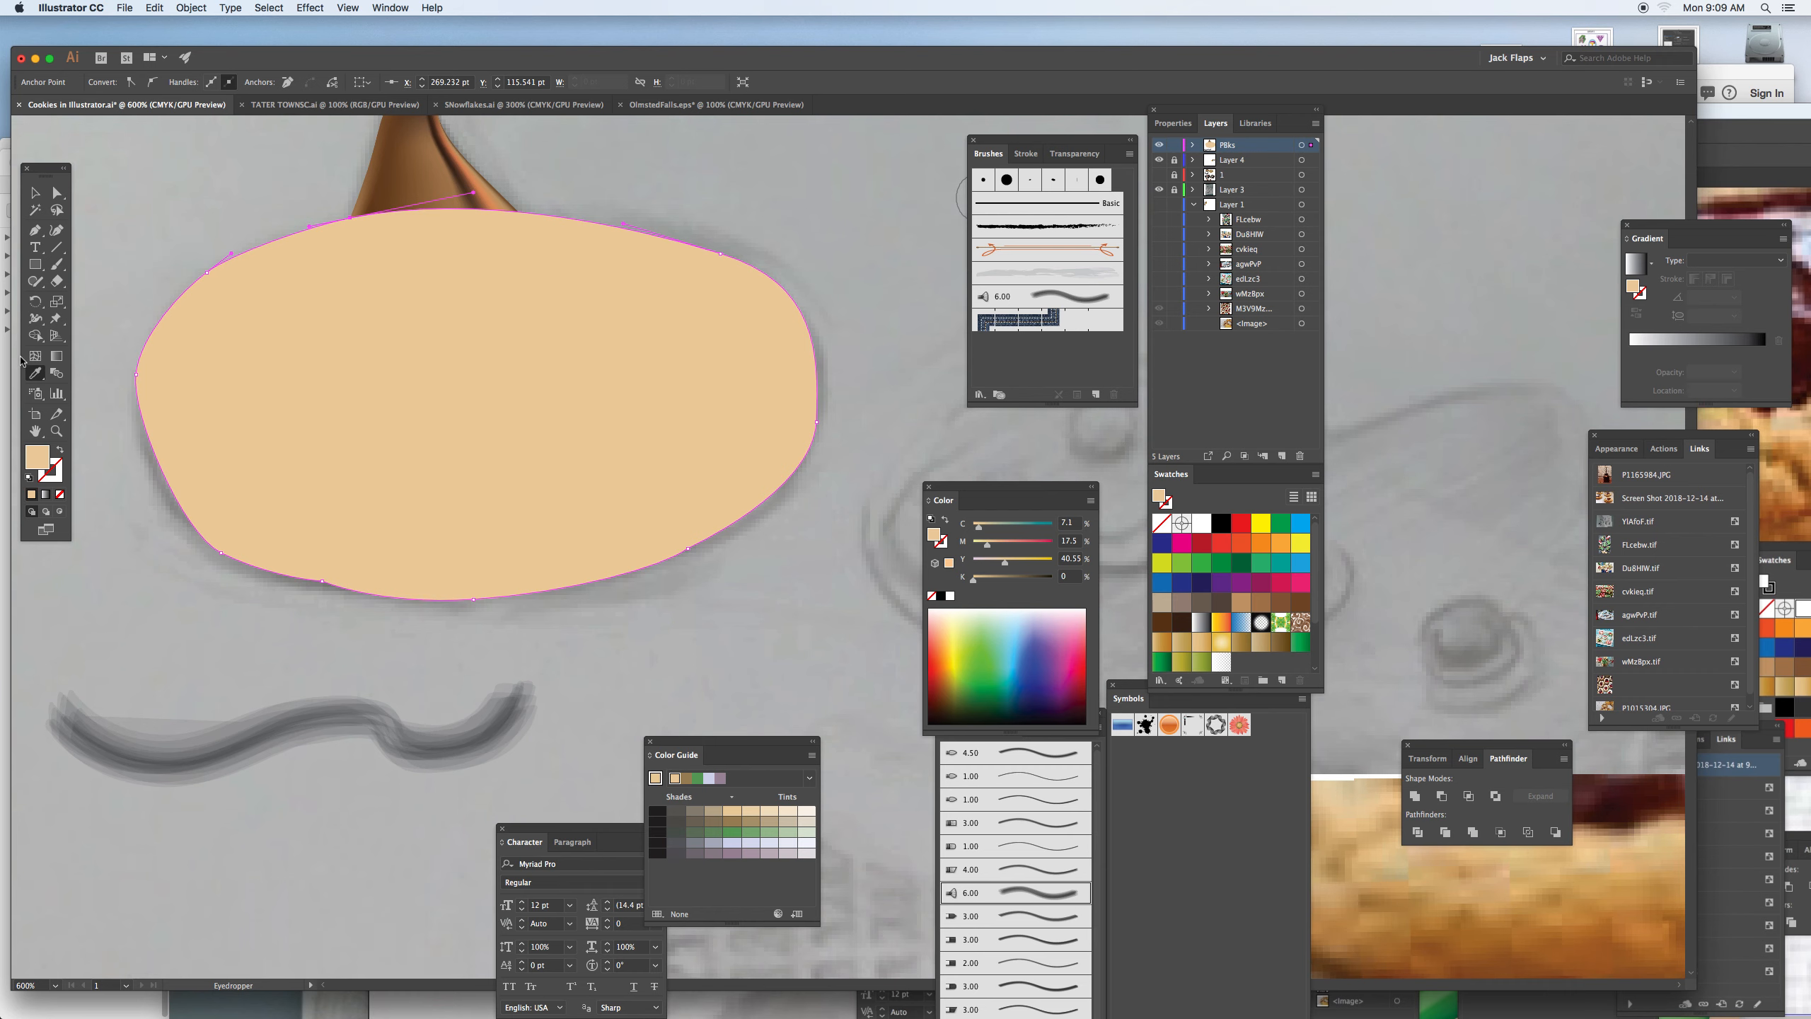
# Move the tan cookie shape off the drop to the area below the cookie sketch.
pyautogui.press('u')
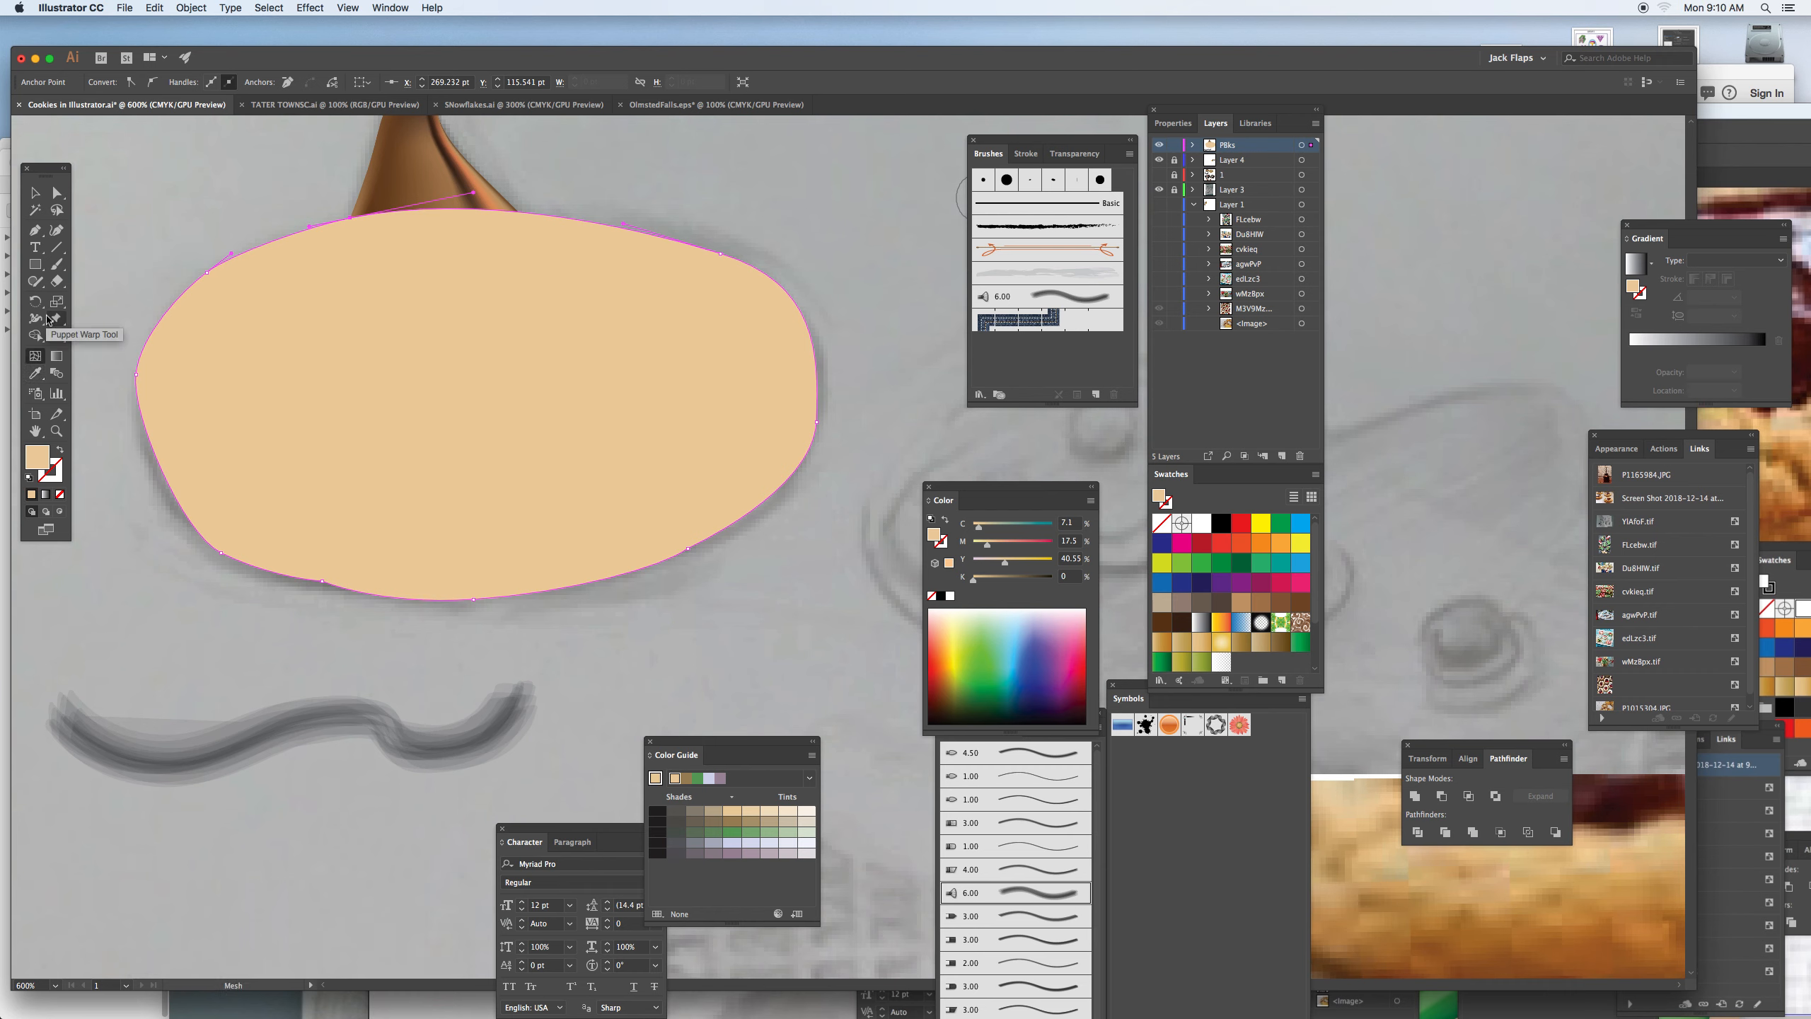
pyautogui.press('v')
pyautogui.moveTo(216, 386); pyautogui.dragTo(154, 690)
pyautogui.moveTo(379, 572)
pyautogui.mouseDown()
pyautogui.moveTo(397, 401)
pyautogui.moveTo(403, 561)
pyautogui.mouseUp()
# Add a mesh point near the cookie's left edge and color it darker tan (C=28.79 M=33.59 Y=56.5 K=6.97) from the Color Guide.
pyautogui.press('u')
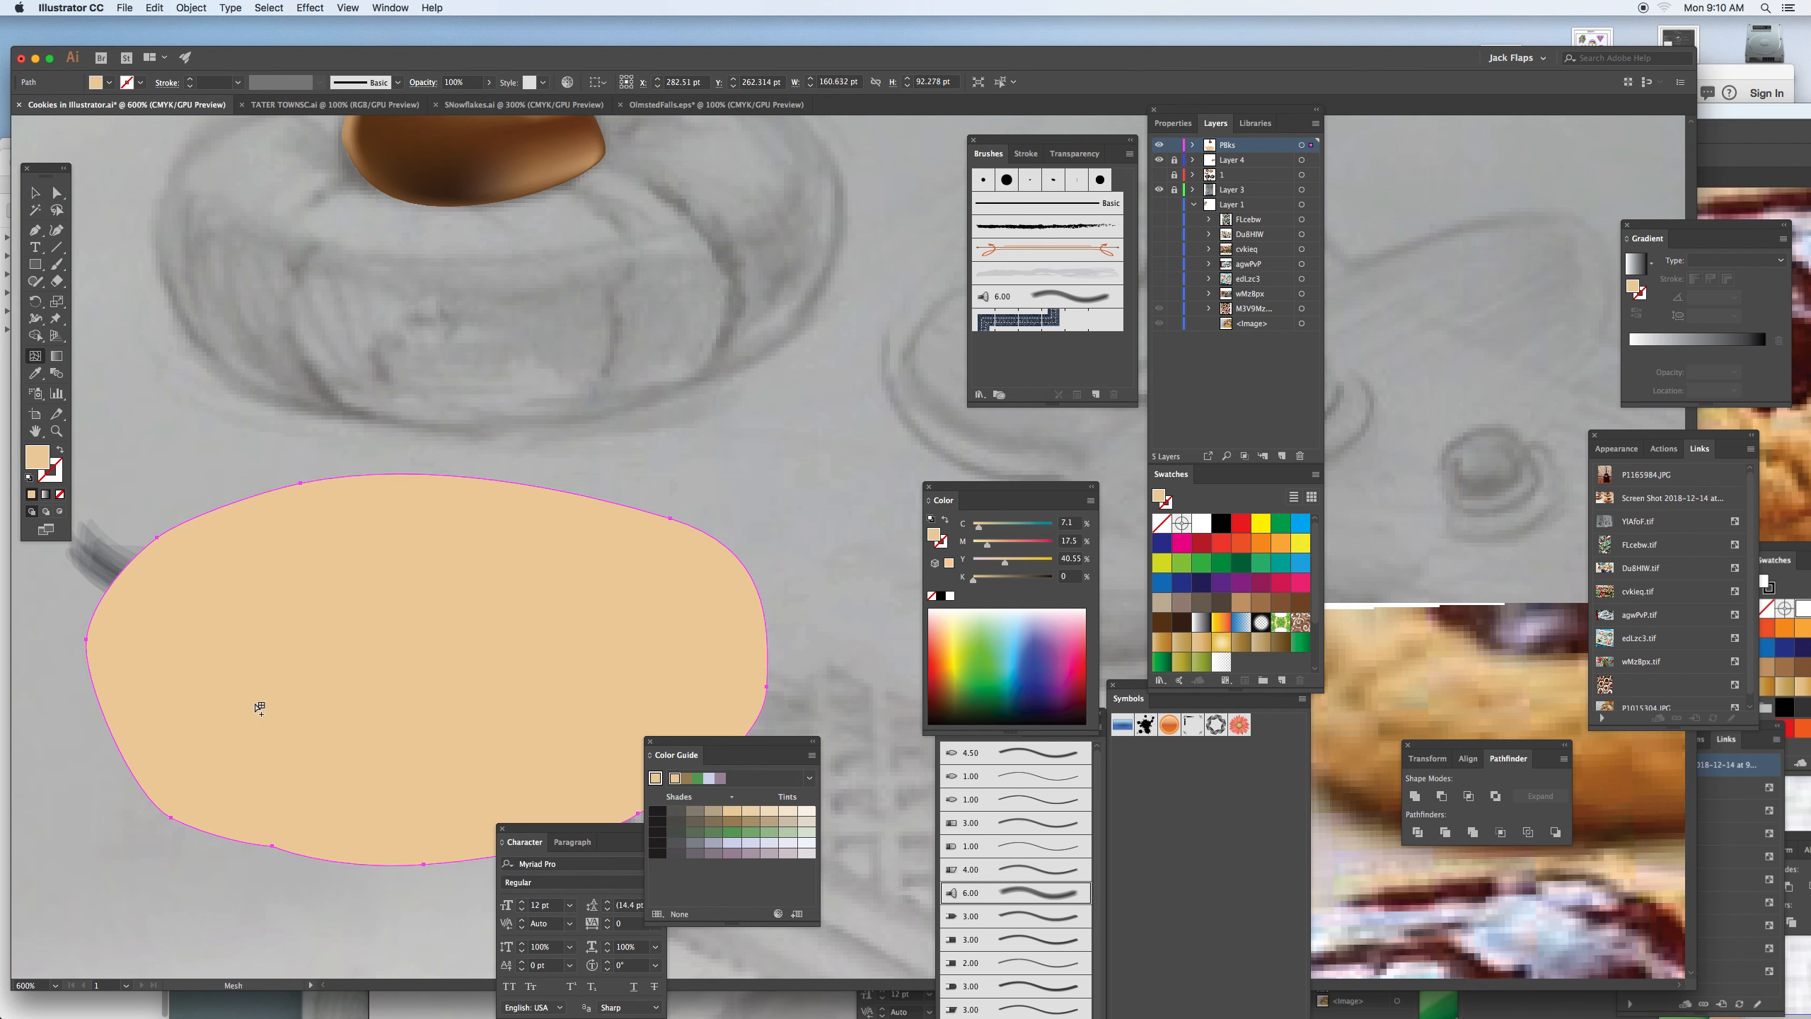
pyautogui.click(122, 664)
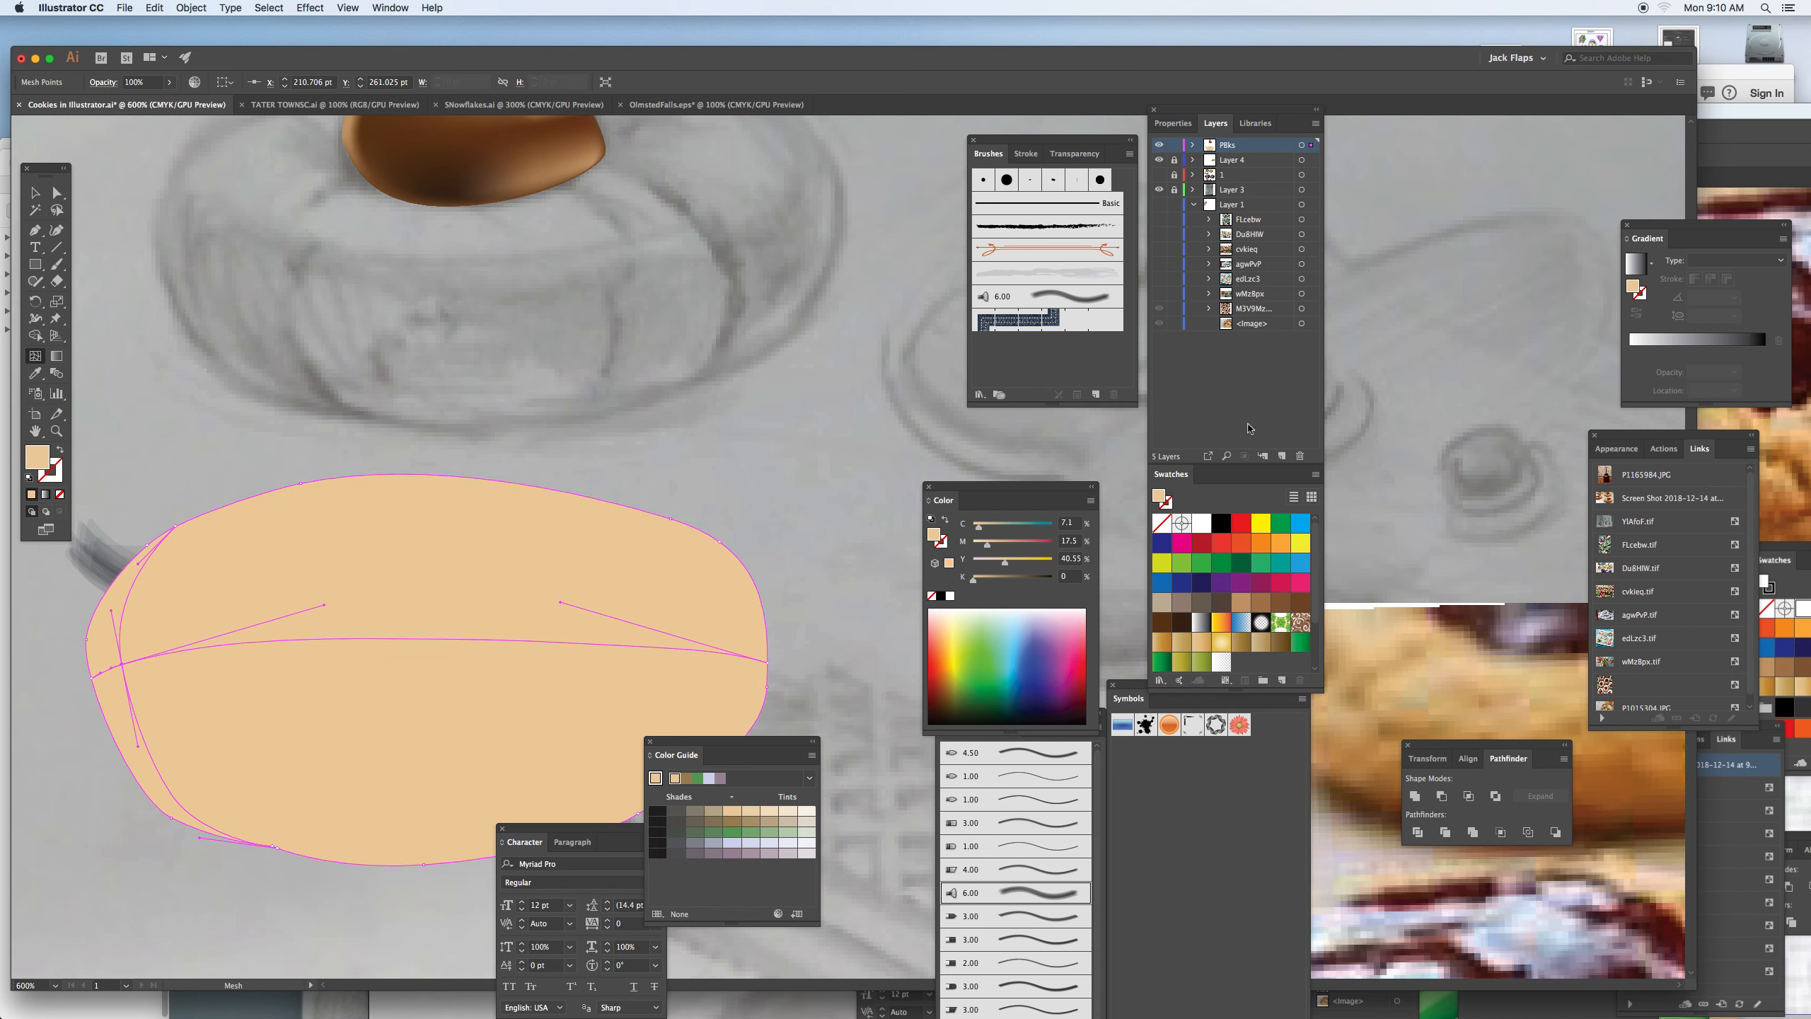
pyautogui.moveTo(782, 754); pyautogui.dragTo(866, 411)
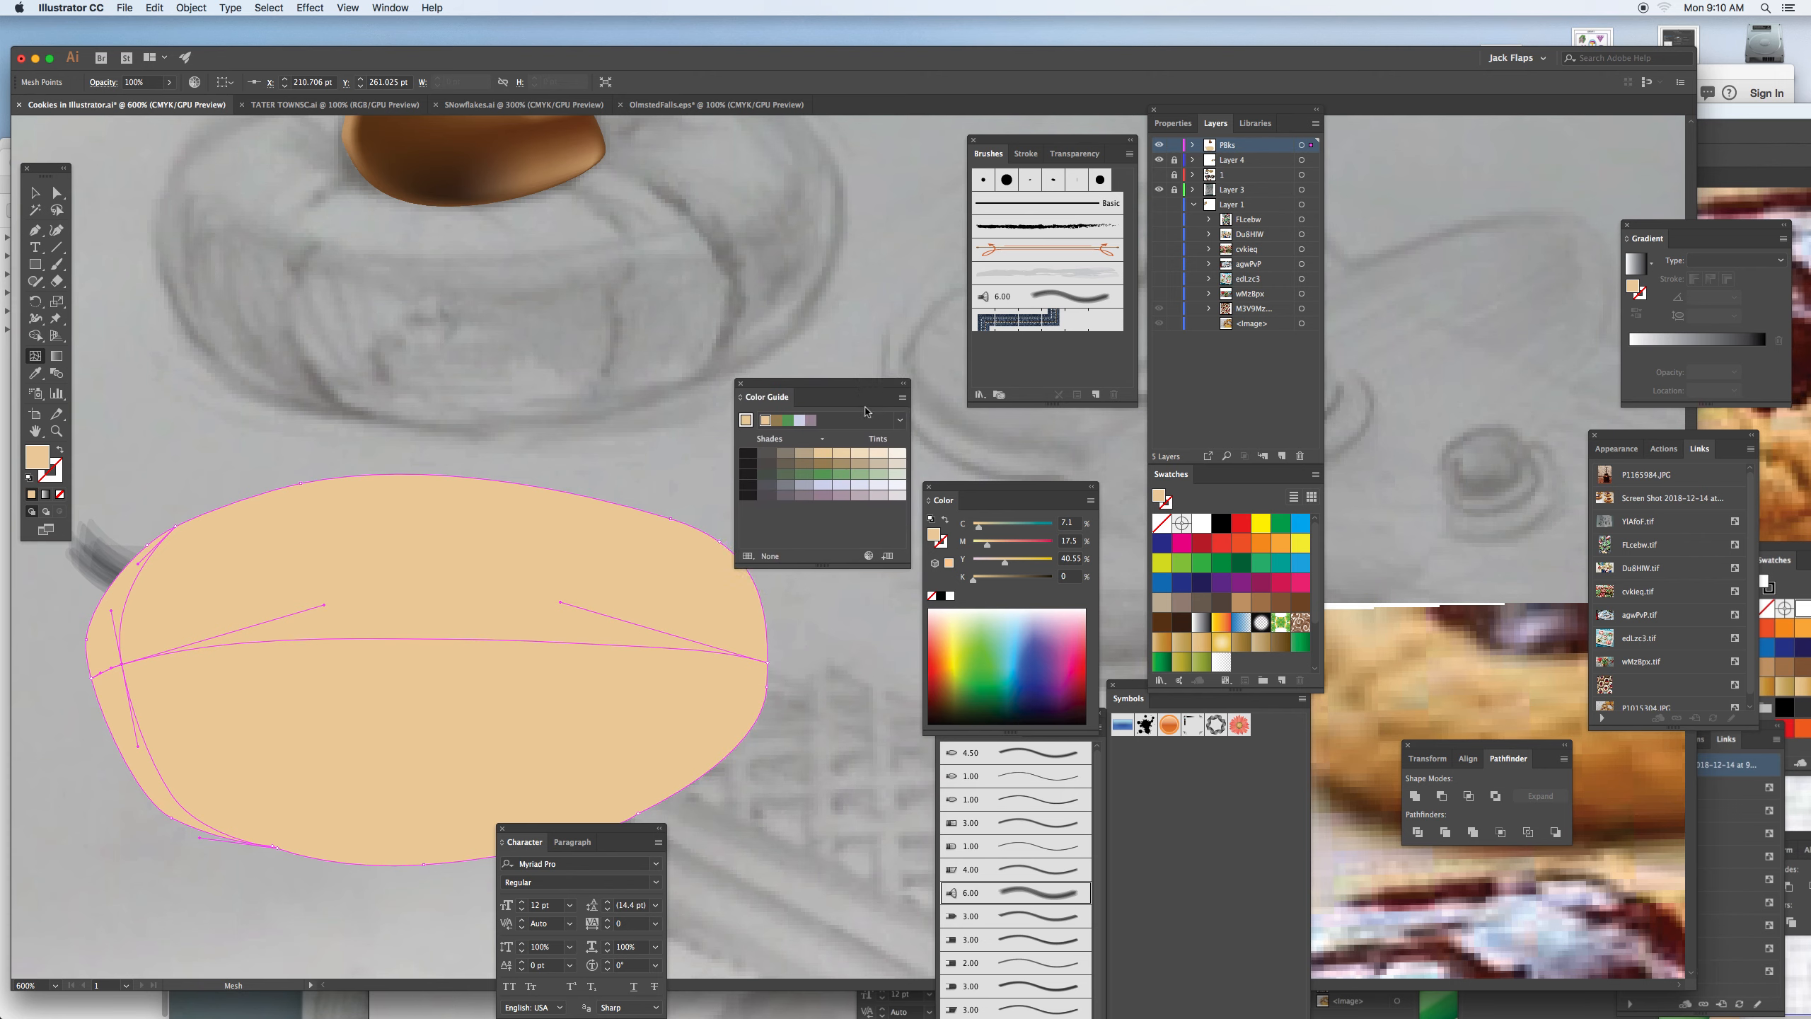
pyautogui.click(844, 465)
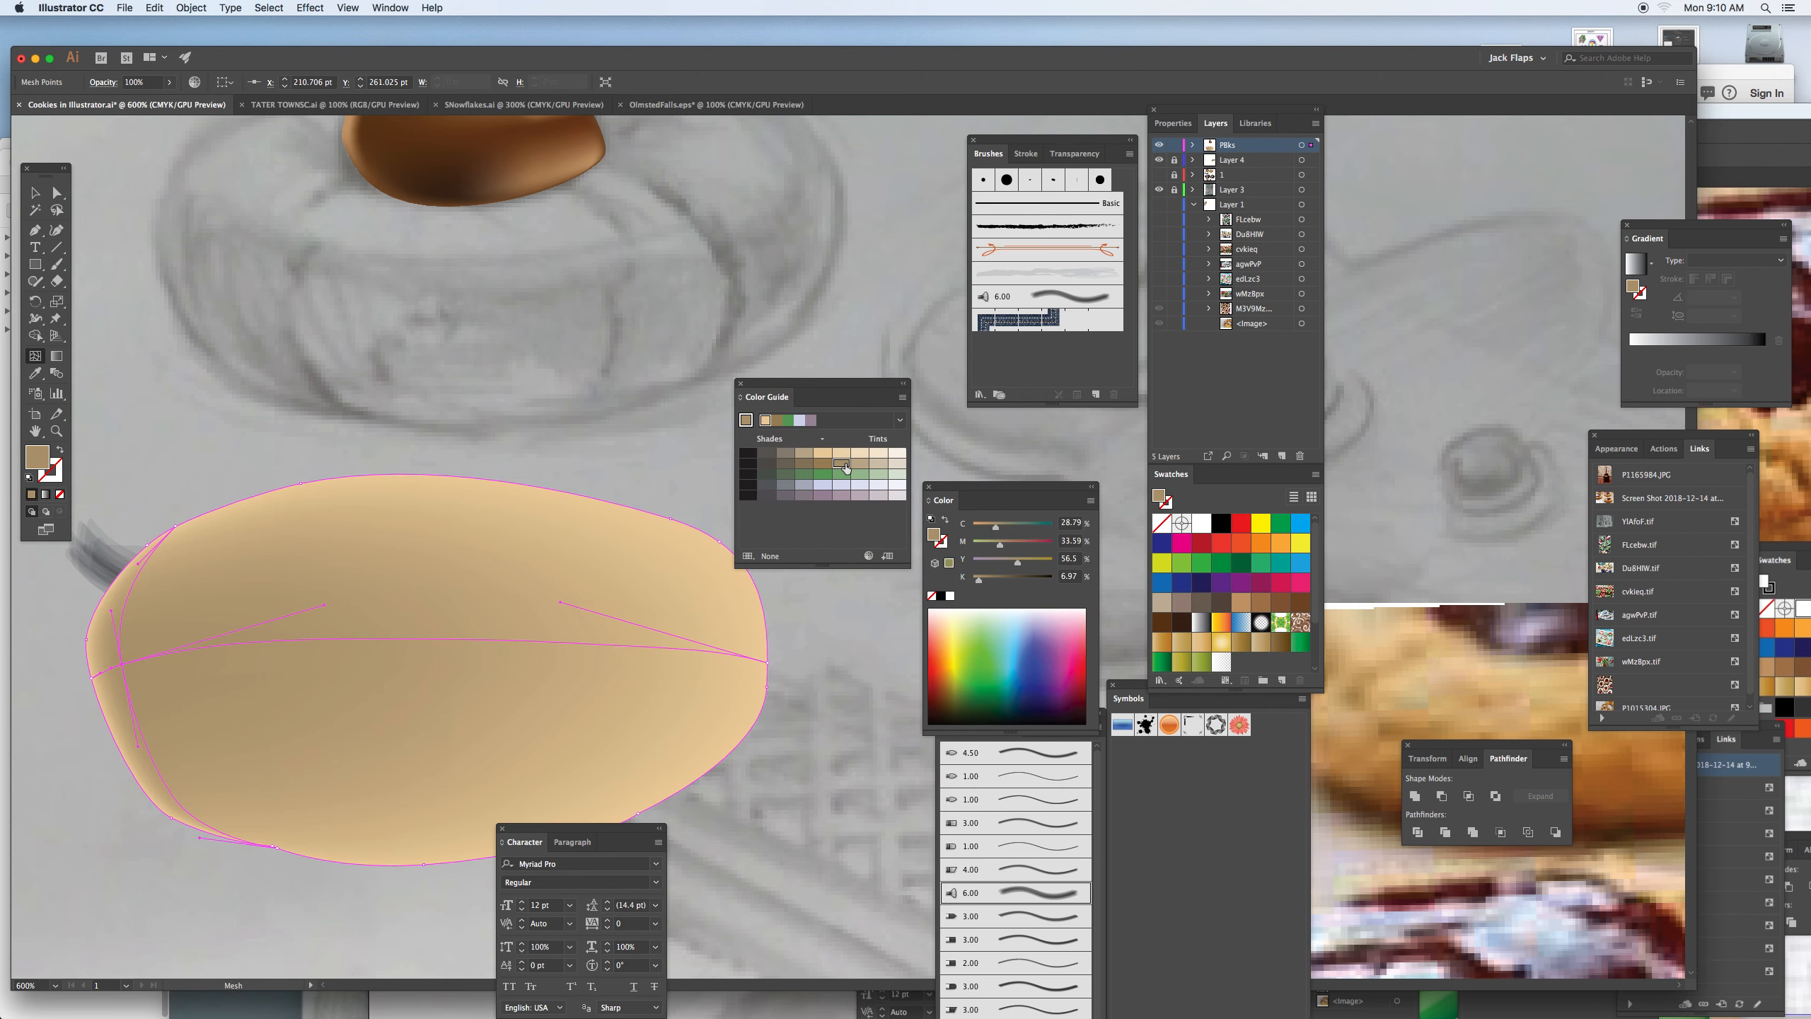
# Add darker tan mesh points across the cookie's lower part and two close together near its right edge.
pyautogui.click(239, 755)
pyautogui.click(547, 757)
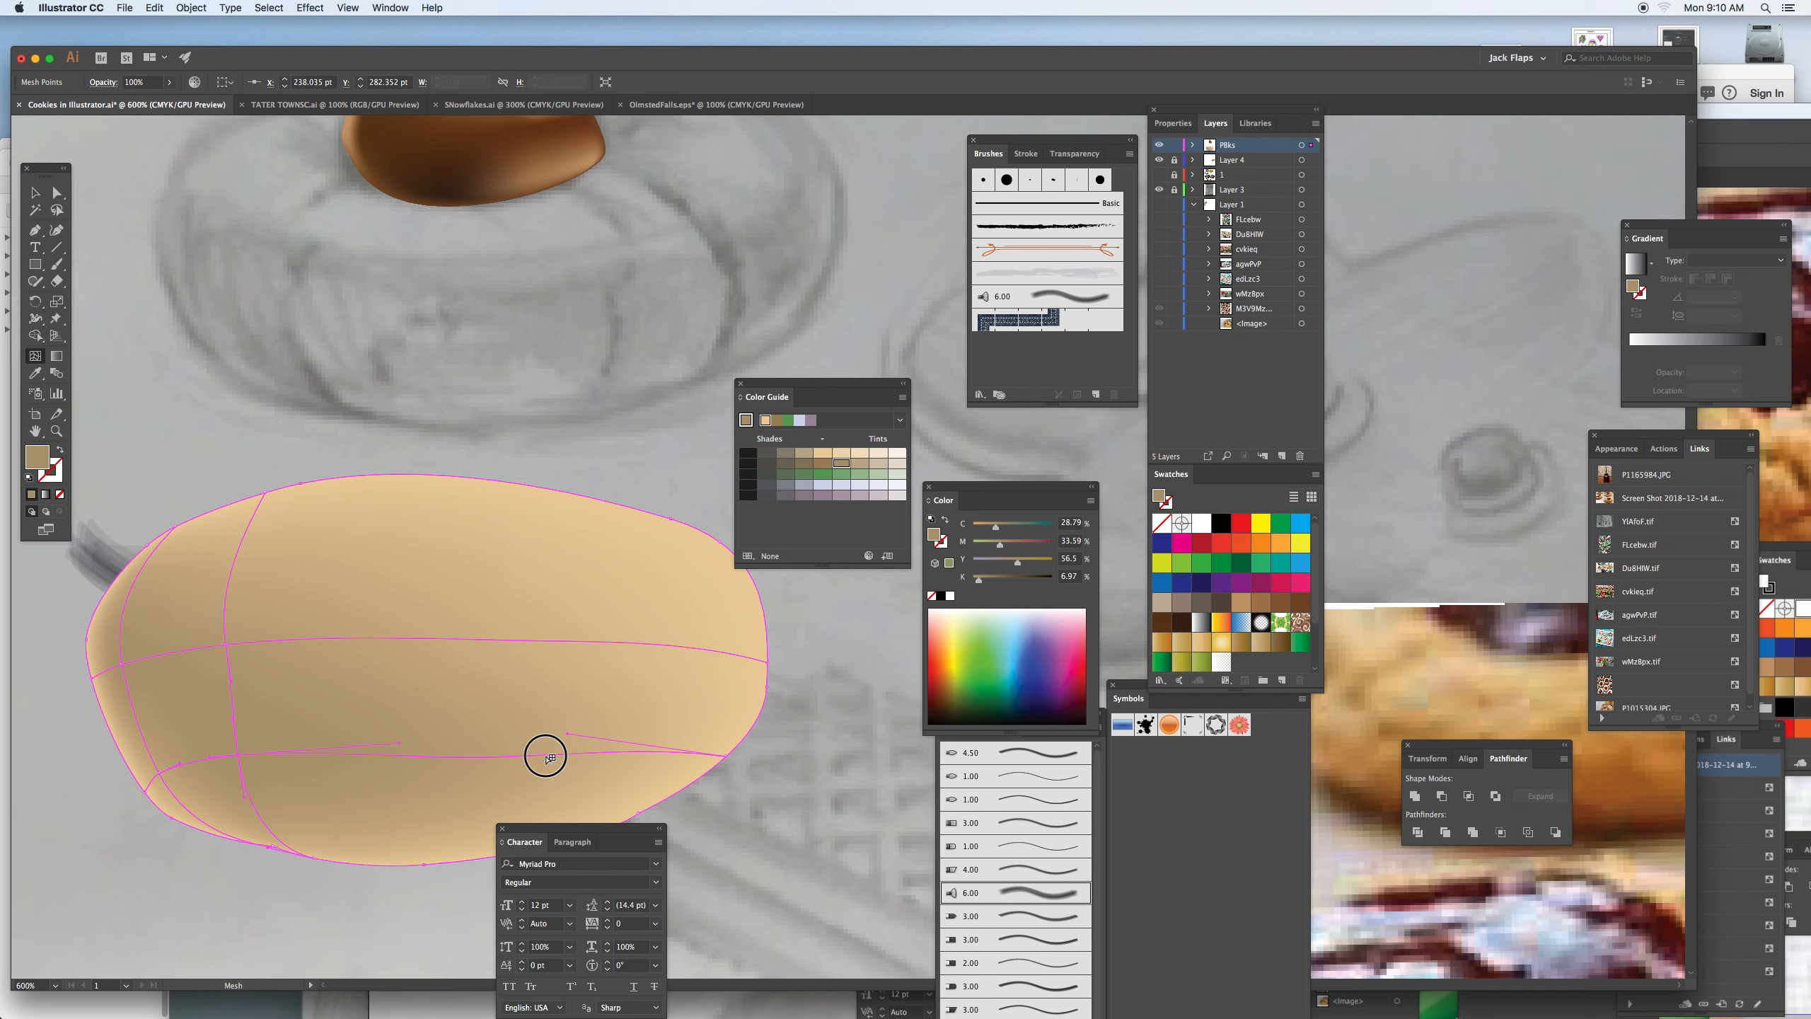
pyautogui.click(705, 650)
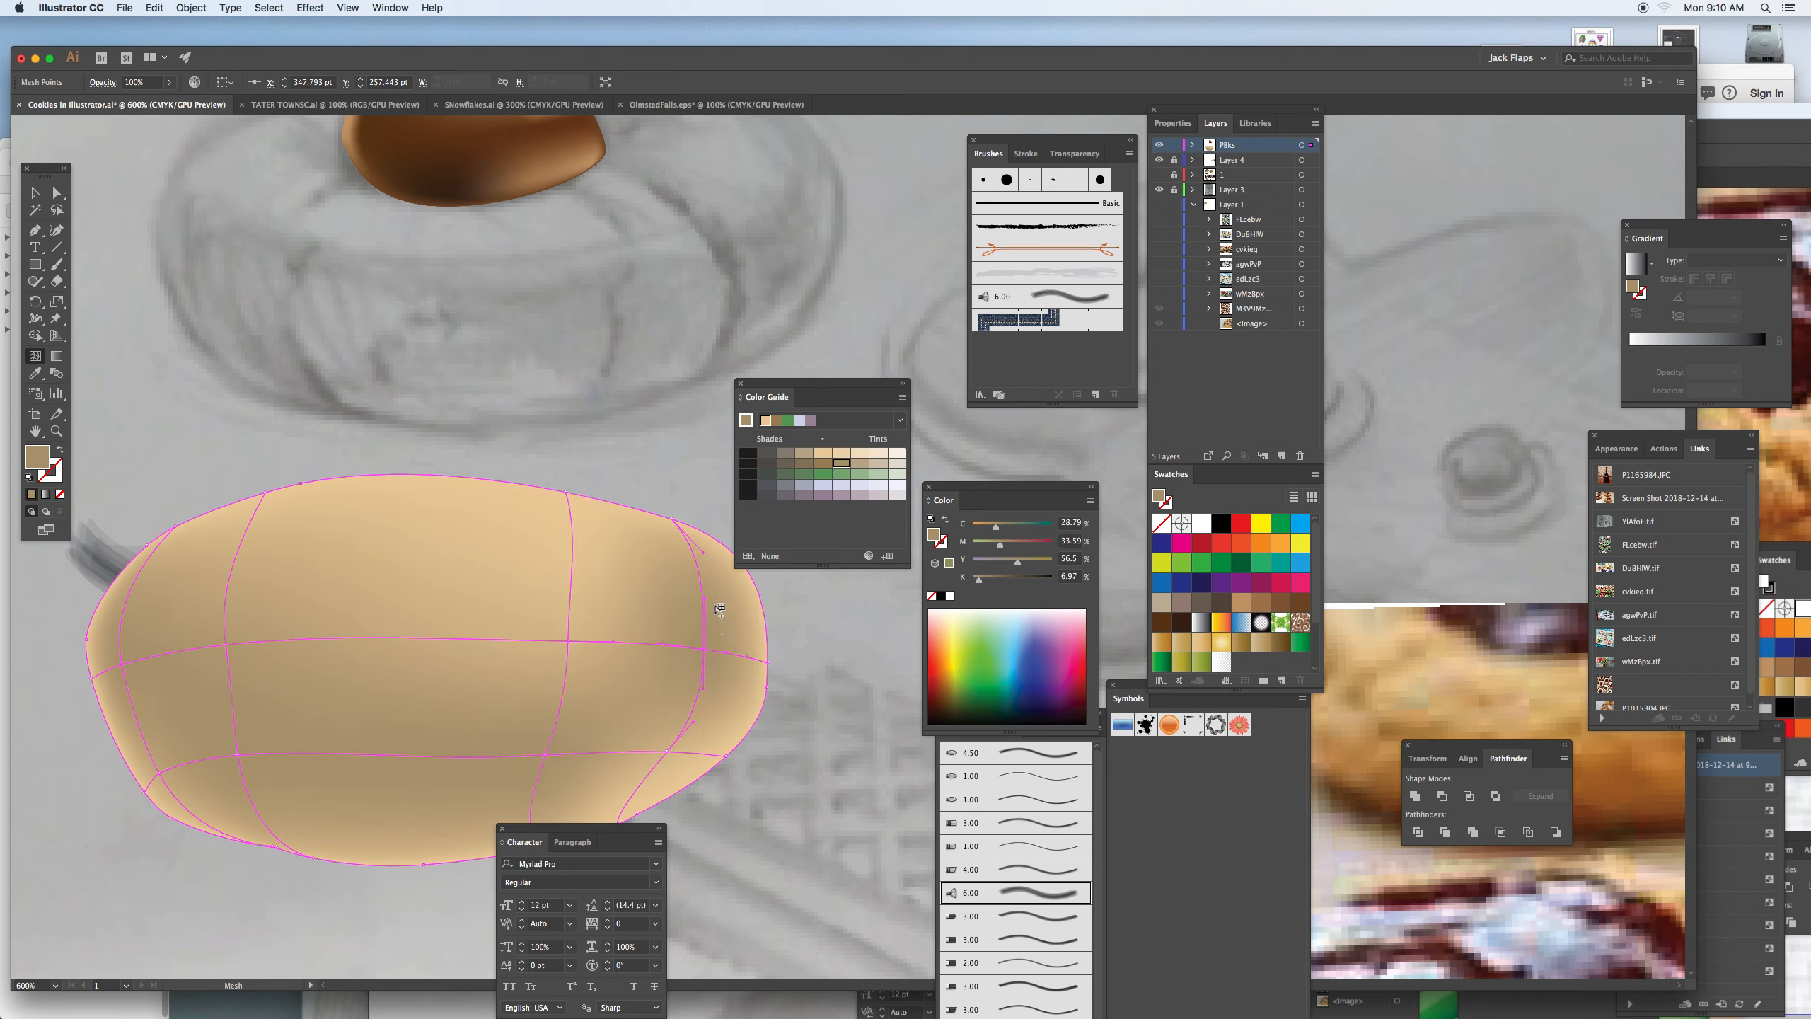
pyautogui.click(704, 624)
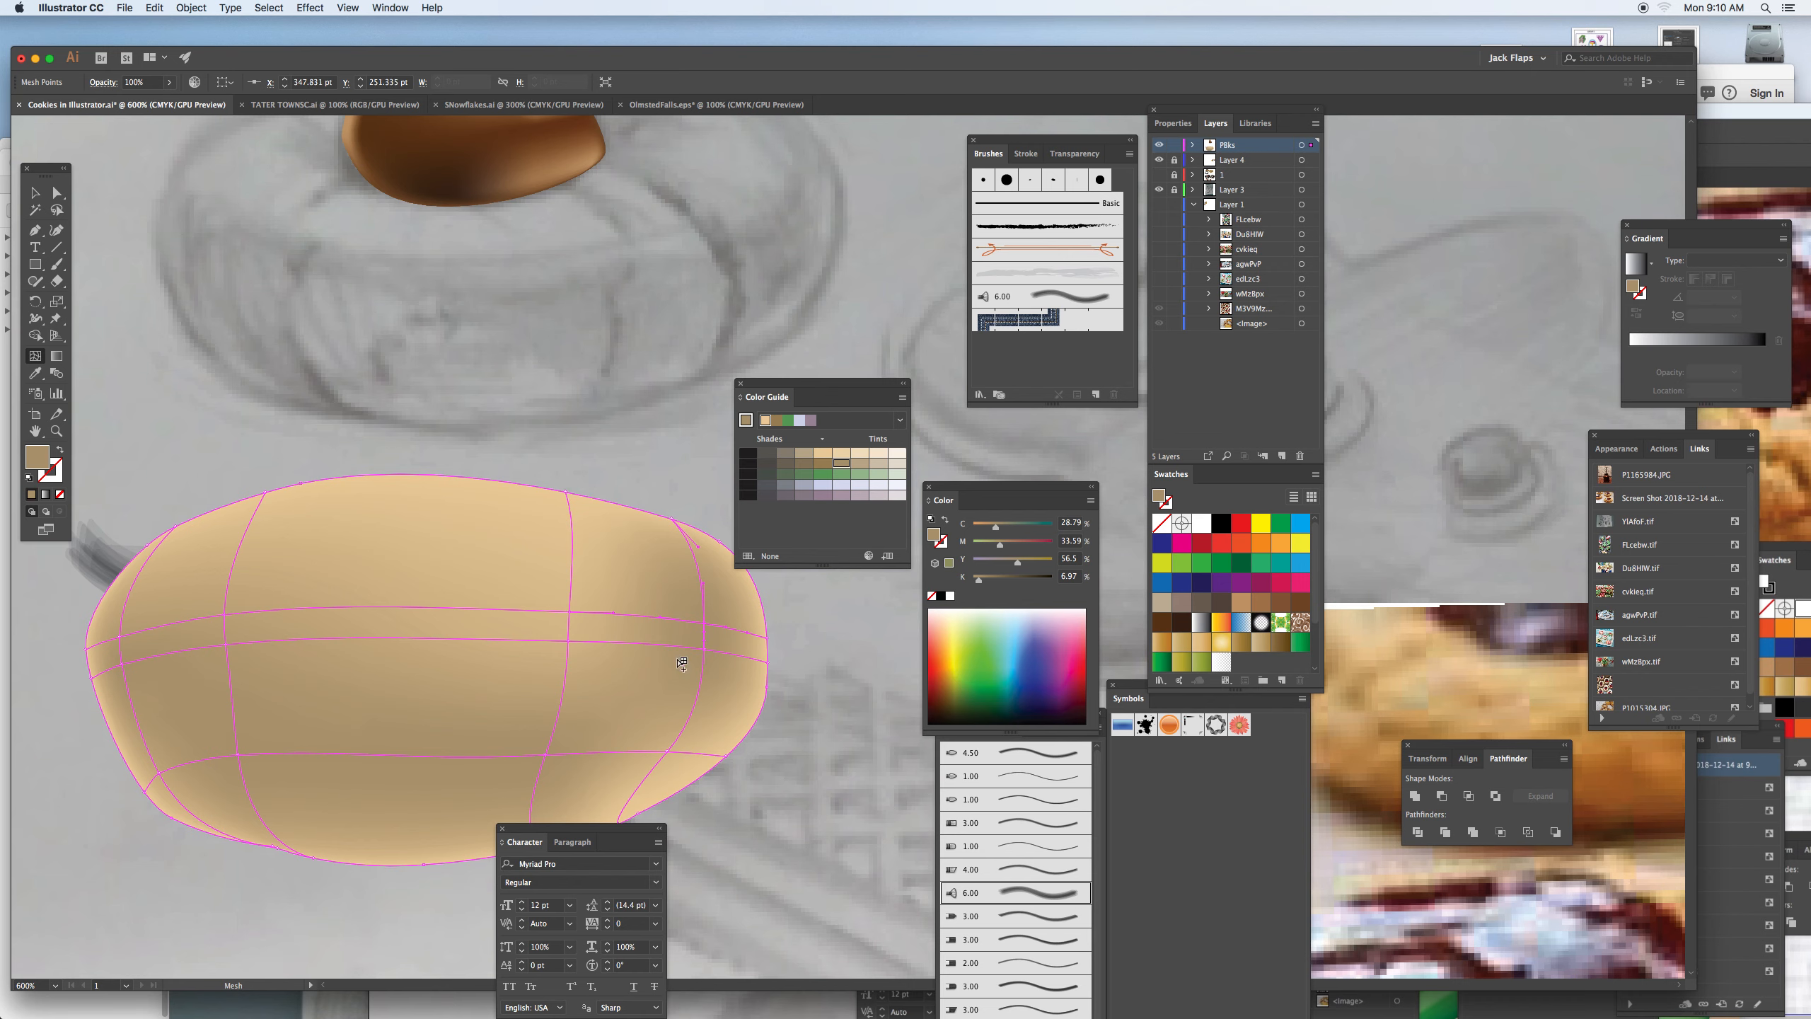
# Add highlight mesh points across the cookie's middle in light tan (C=7.1 M=17.5 Y=40.53 K=0).
pyautogui.click(568, 672)
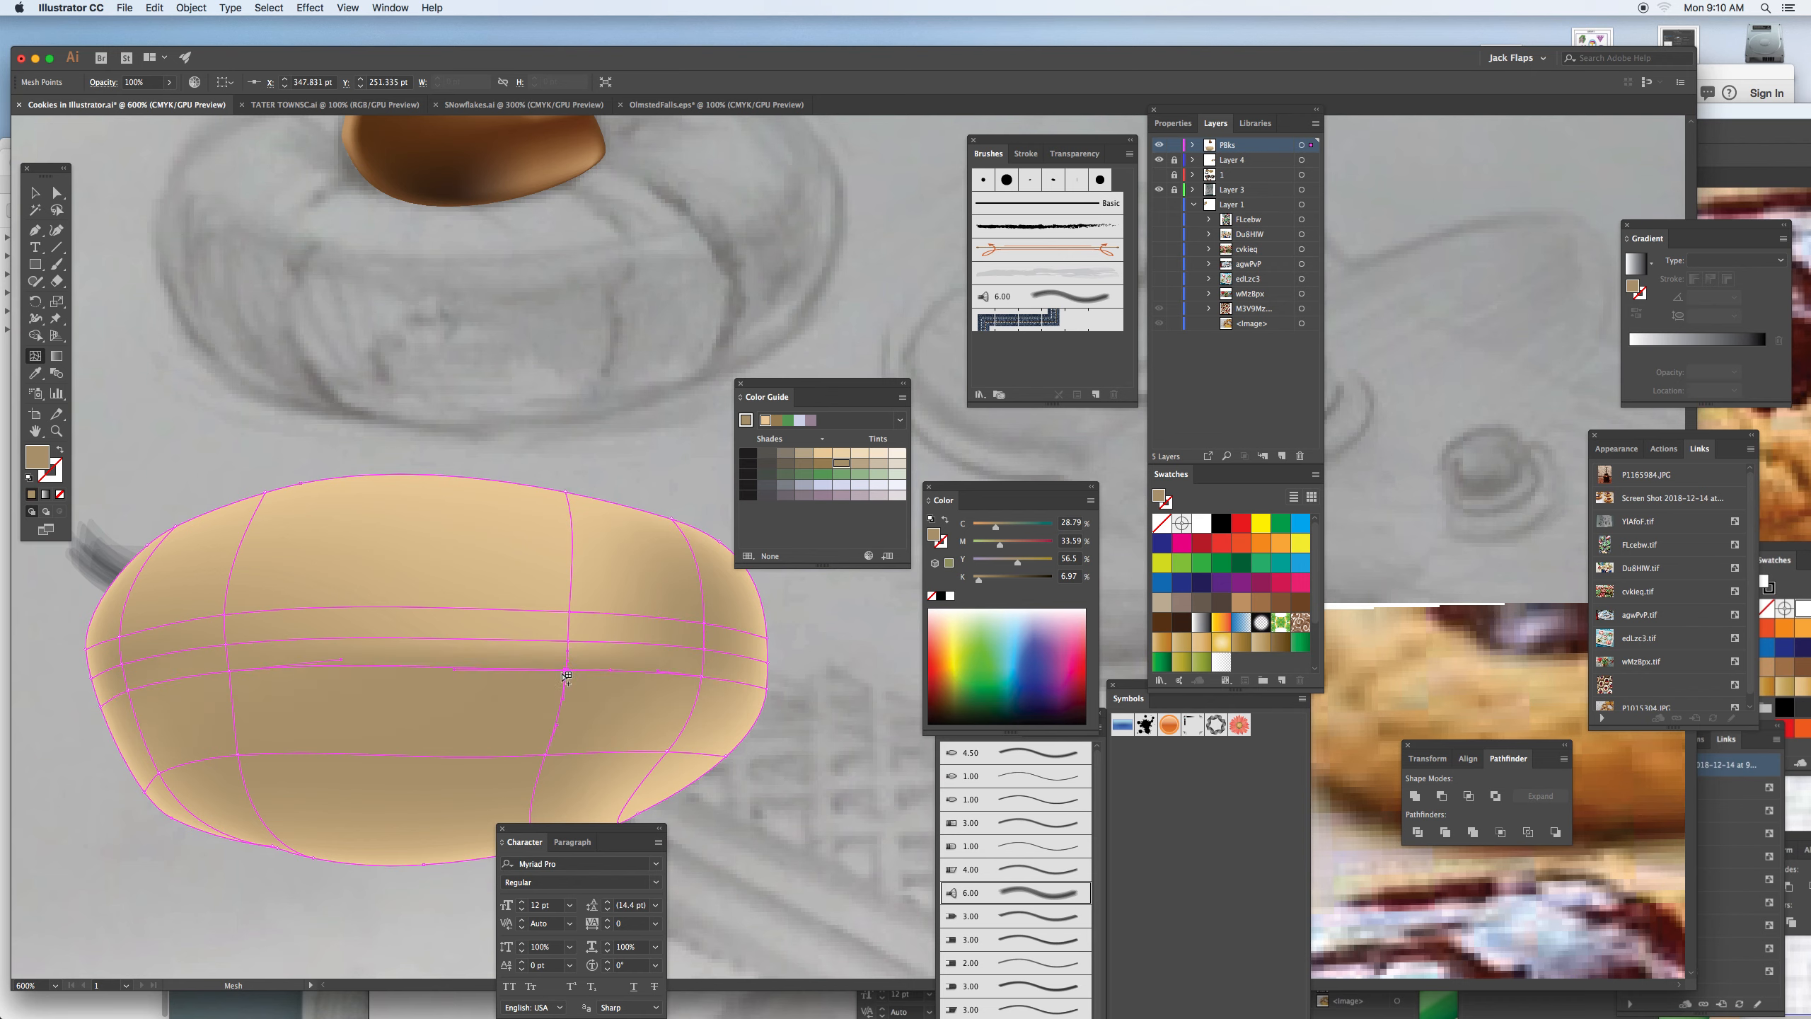
pyautogui.click(827, 453)
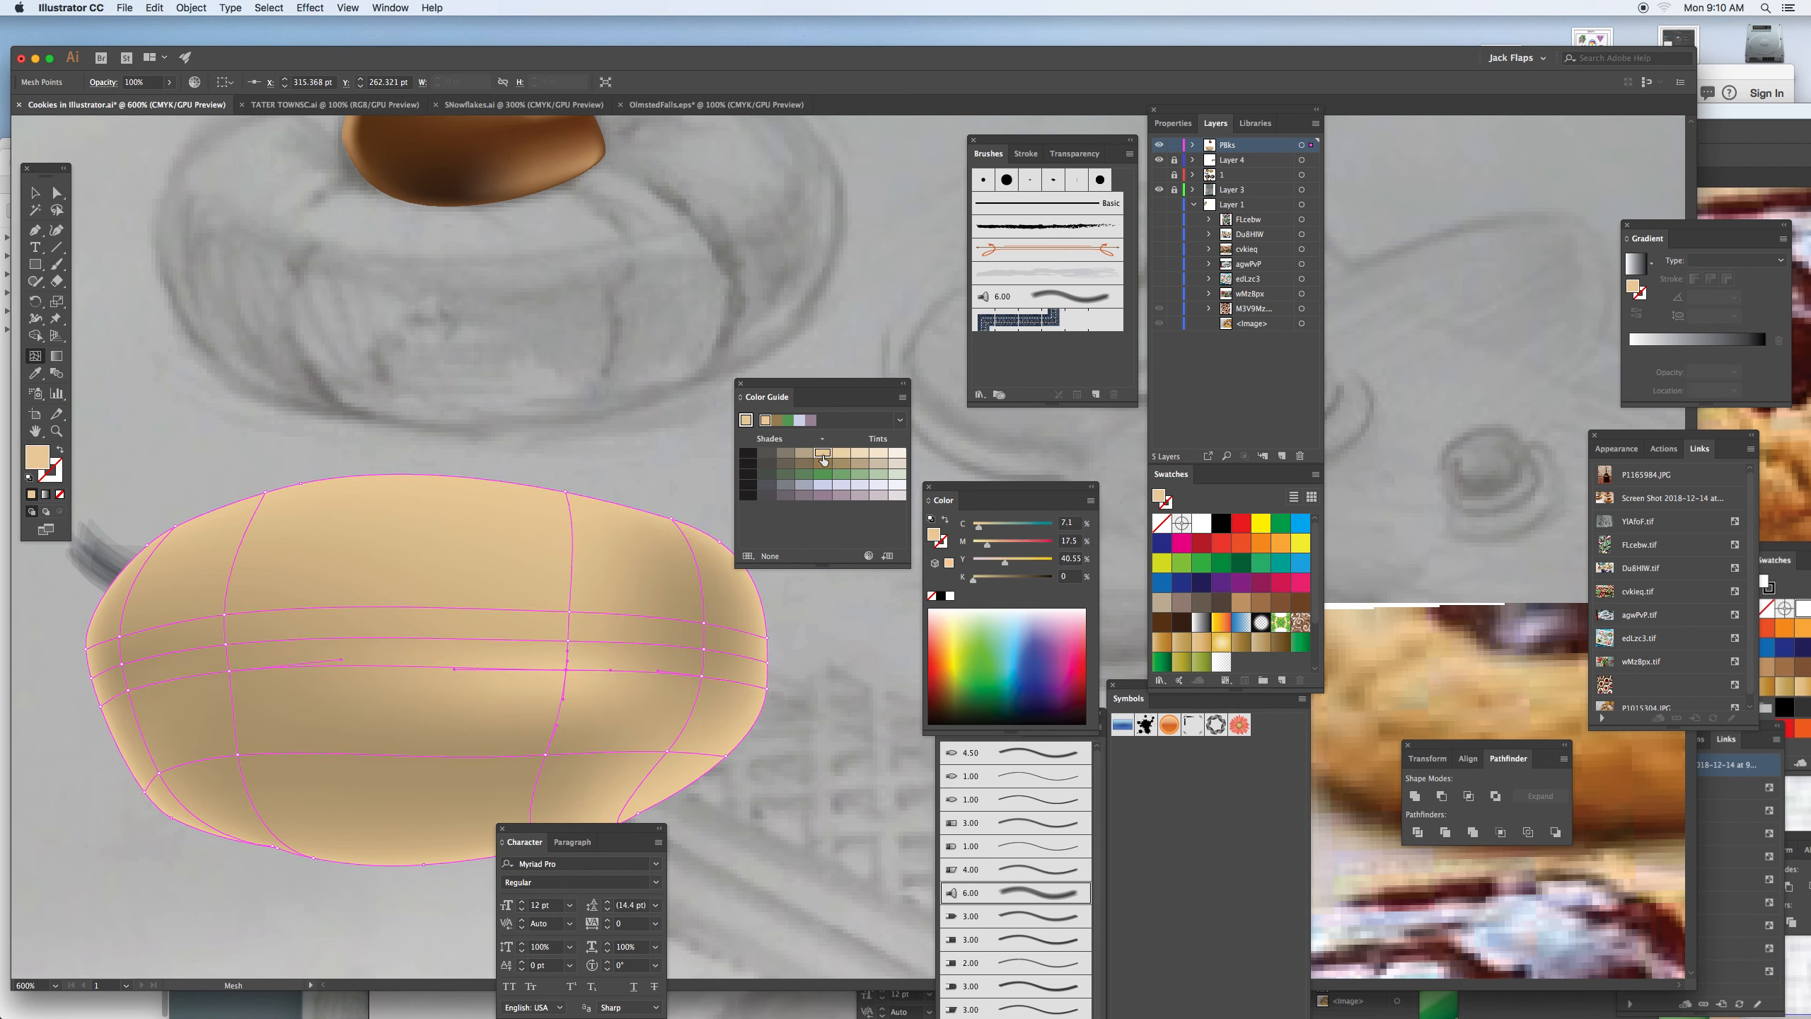
pyautogui.click(350, 695)
pyautogui.click(238, 682)
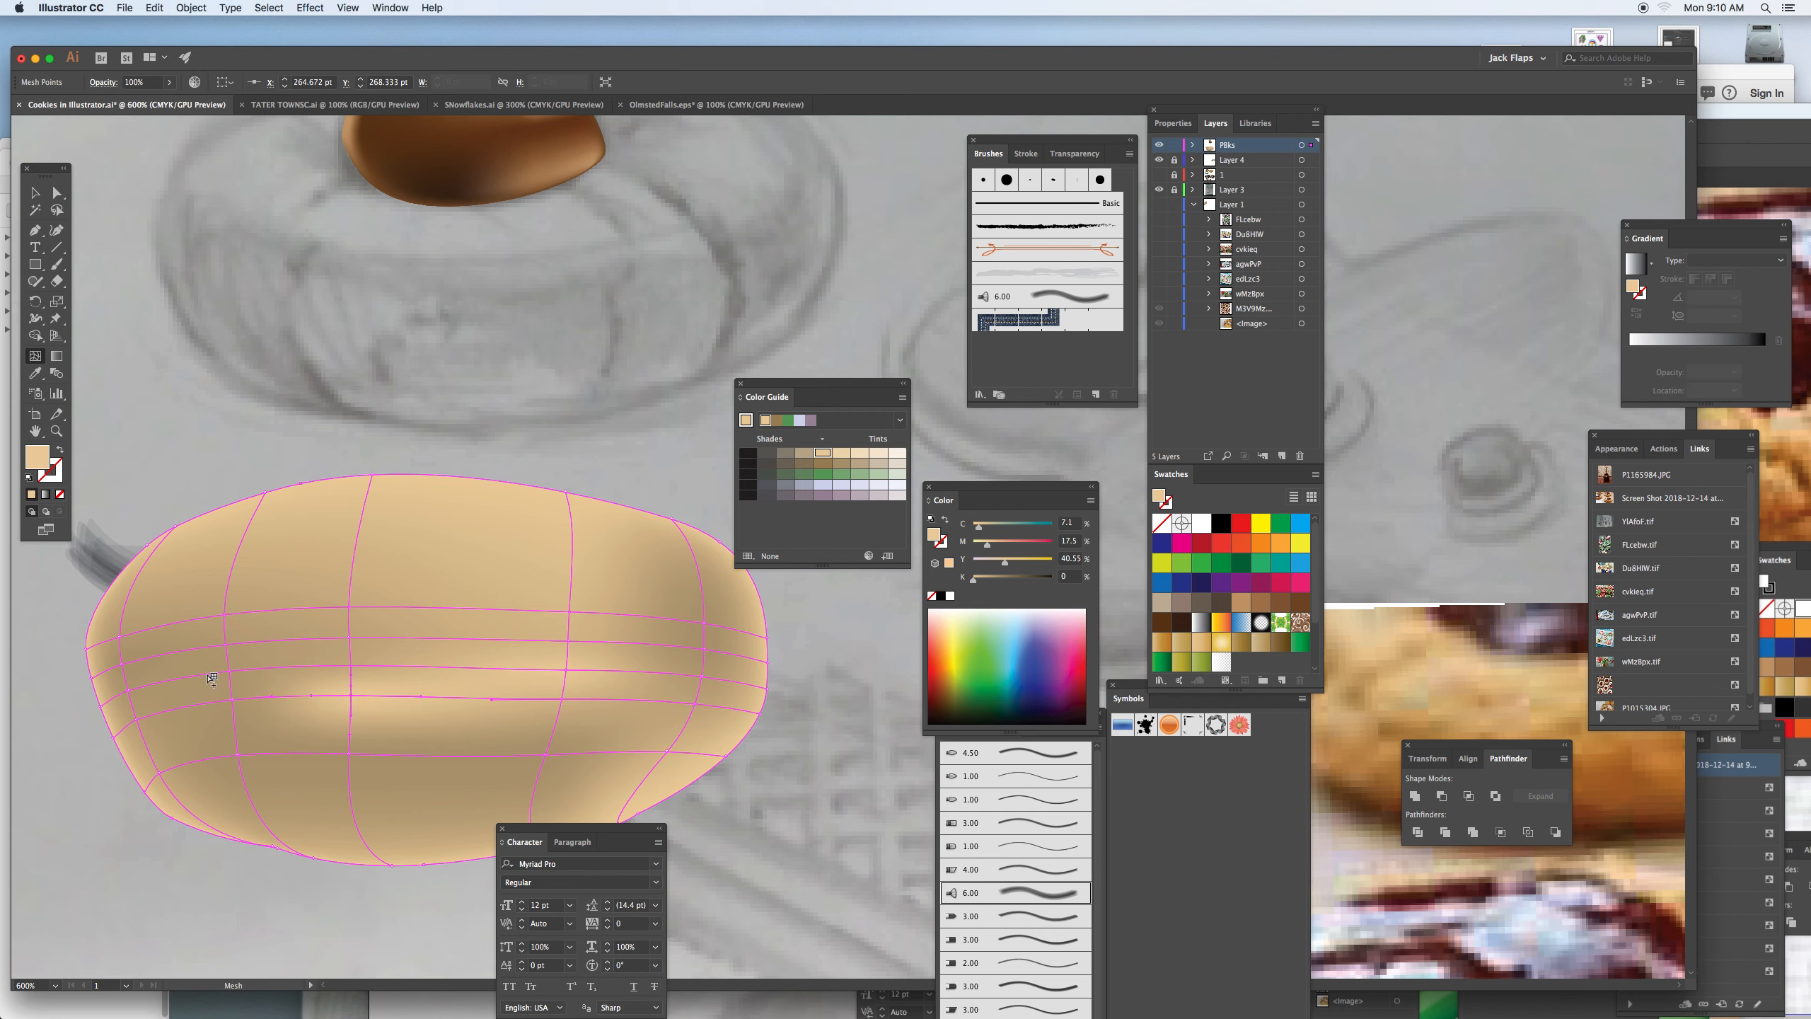
# Add a mesh point near the cookie's left end and recolor lassoed upper-middle mesh points light tan (C=7.1 M=17.5 Y=40.53 K=0).
pyautogui.click(208, 674)
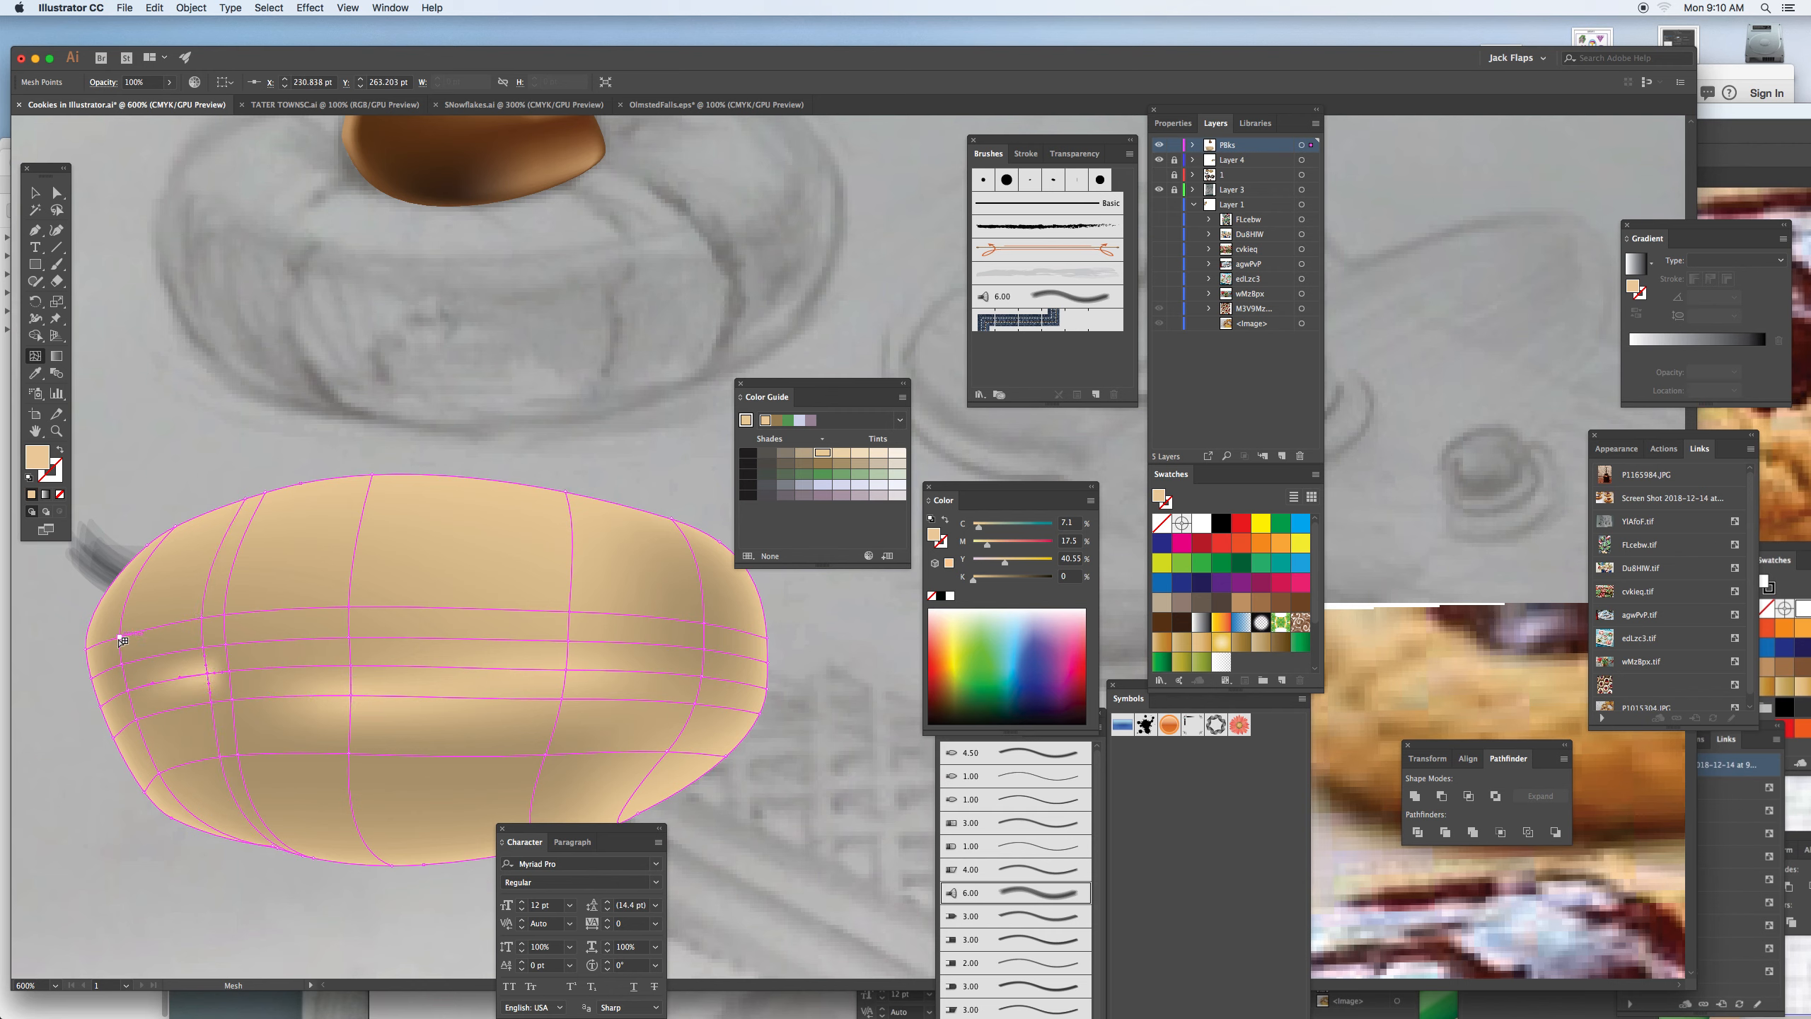
pyautogui.click(121, 636)
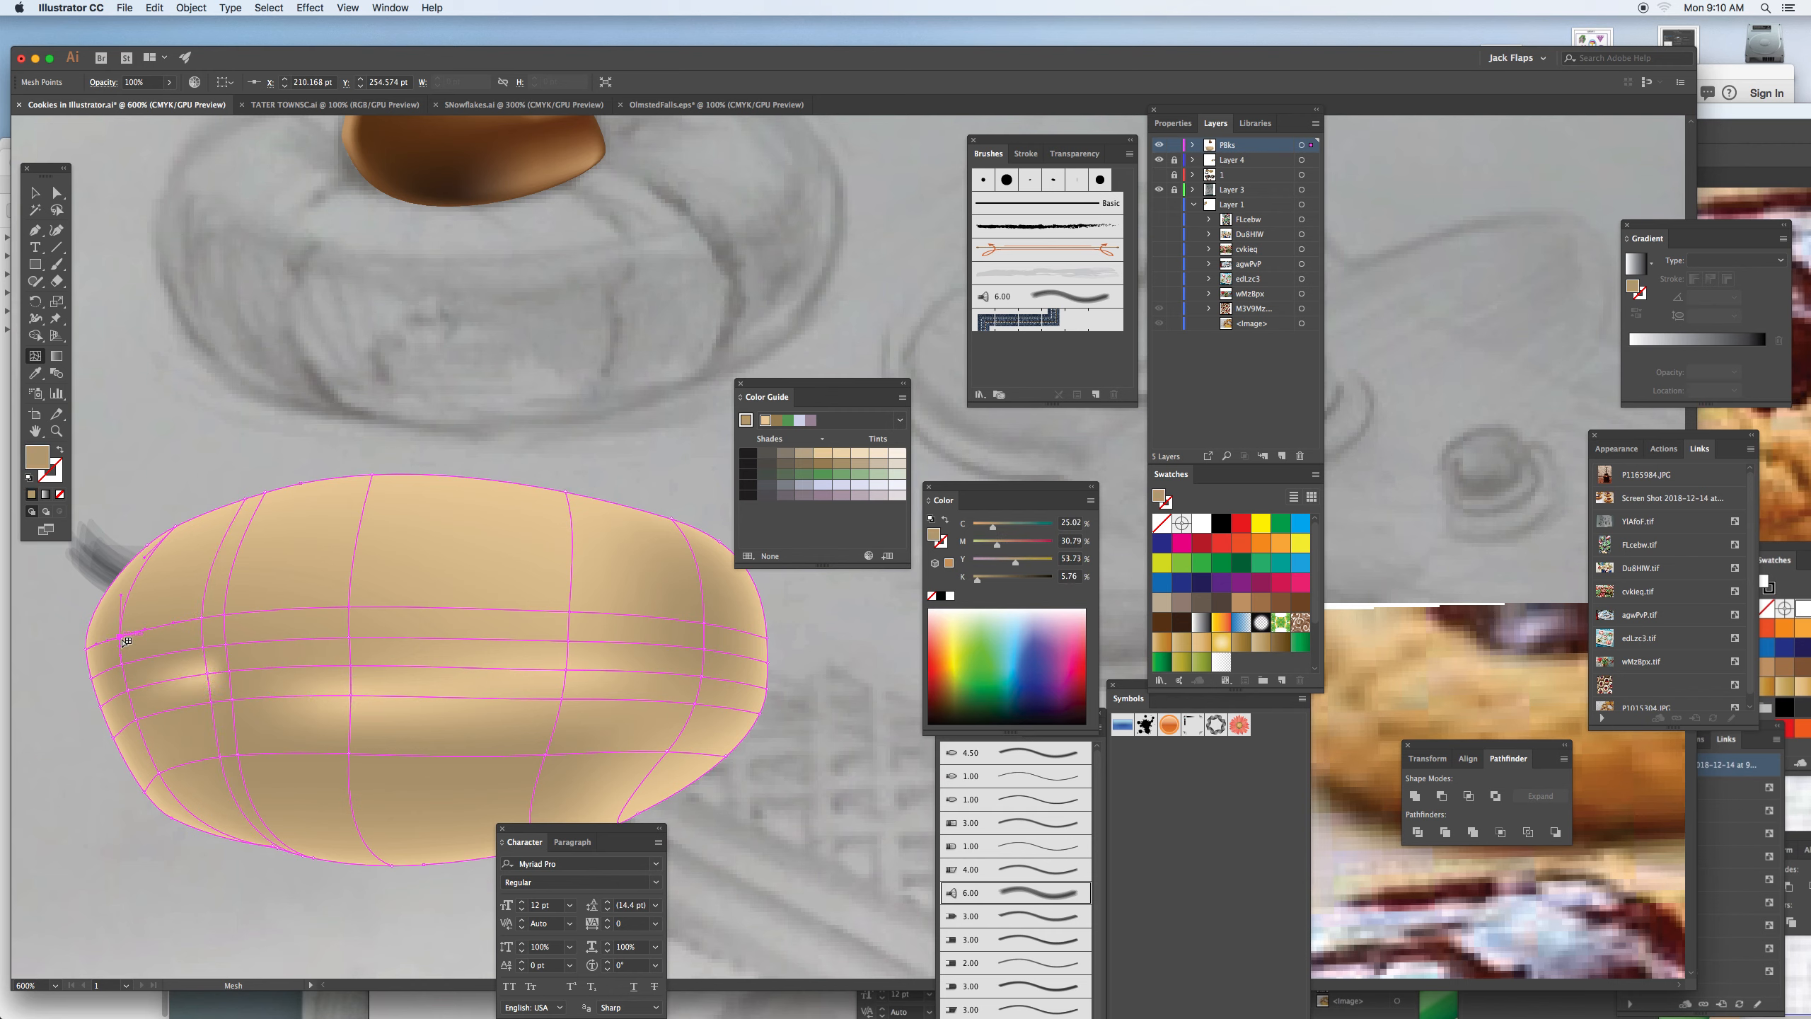
pyautogui.press('a')
pyautogui.press('q')
pyautogui.moveTo(247, 627)
pyautogui.mouseDown()
pyautogui.moveTo(161, 645)
pyautogui.moveTo(273, 684)
pyautogui.moveTo(584, 679)
pyautogui.moveTo(690, 656)
pyautogui.moveTo(655, 578)
pyautogui.moveTo(402, 523)
pyautogui.mouseUp()
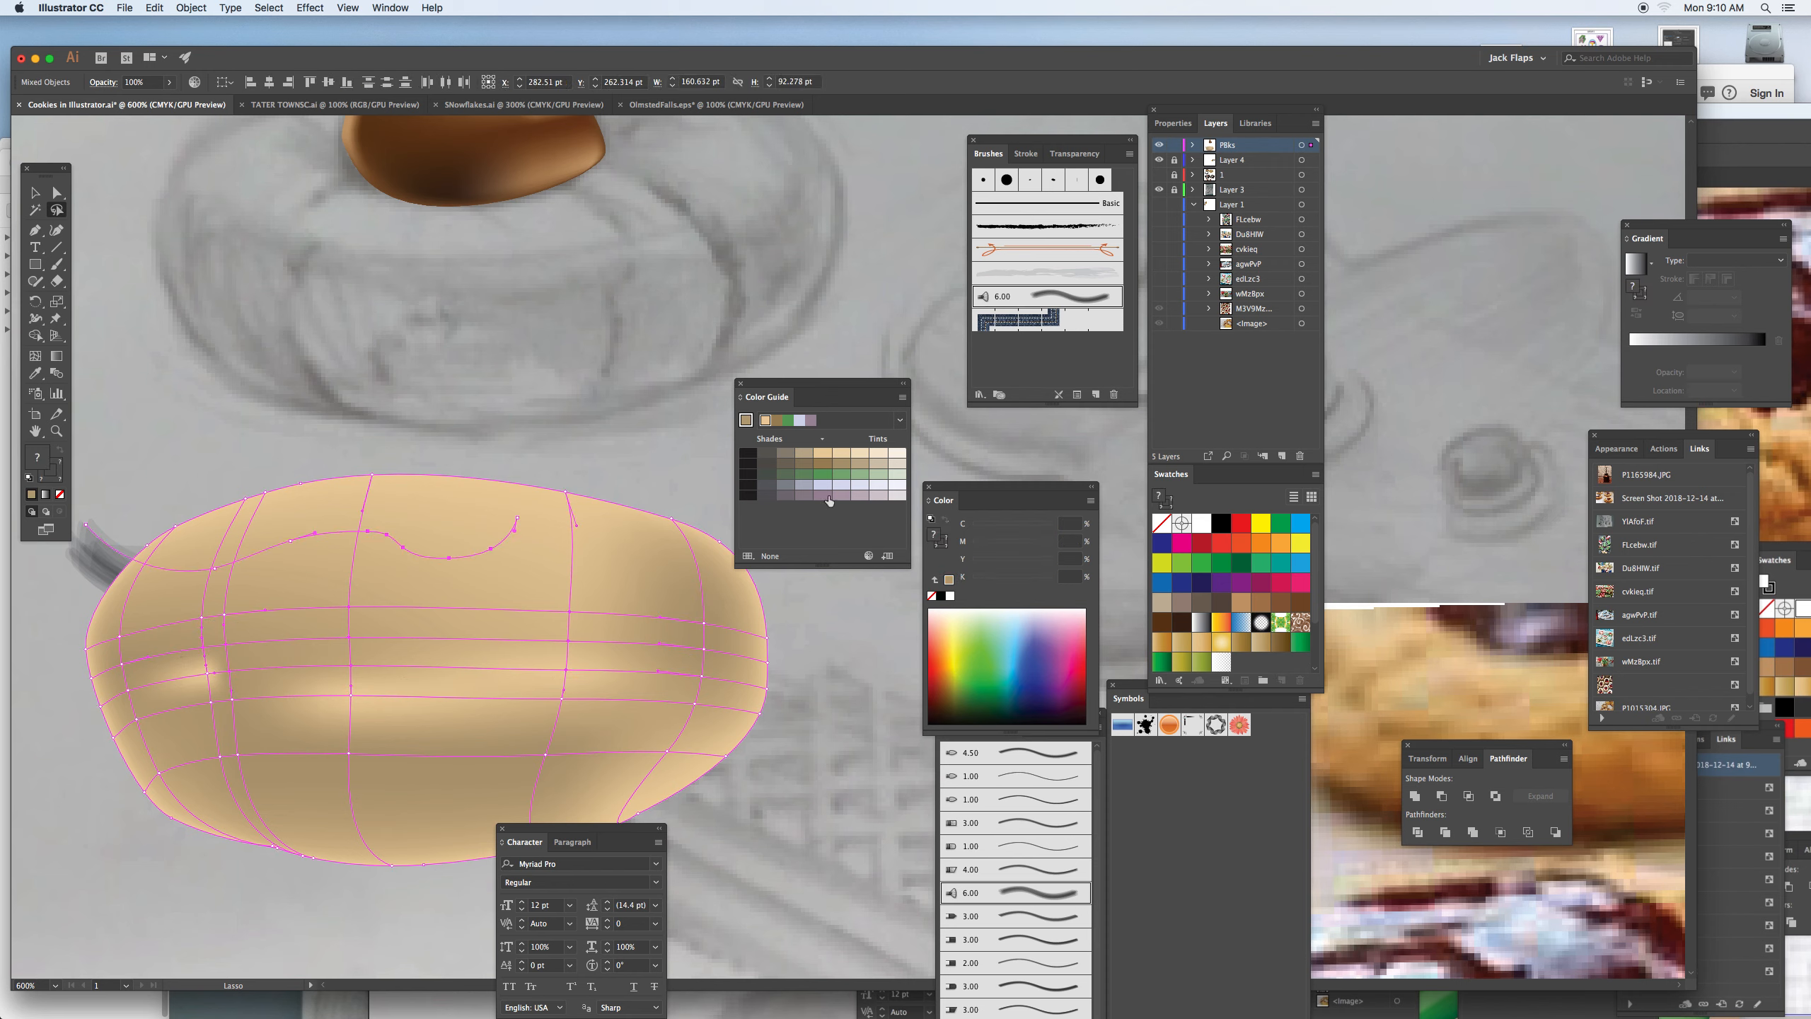
pyautogui.click(825, 455)
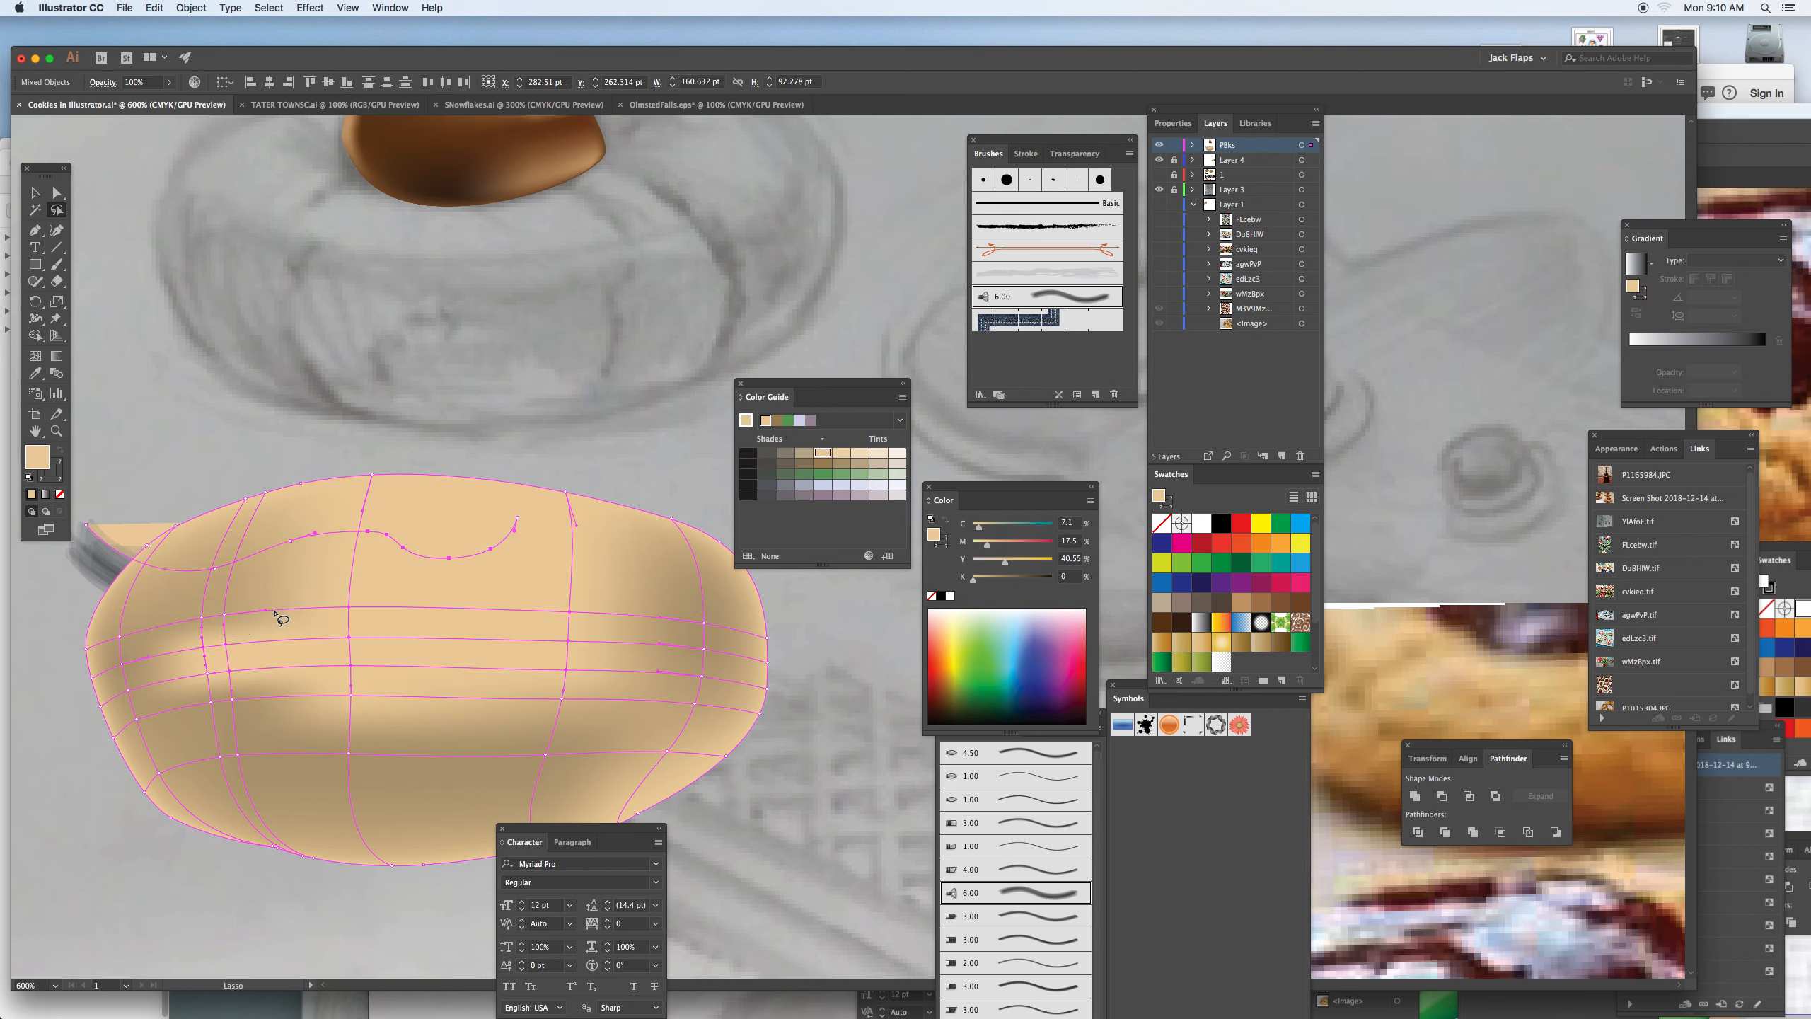
# Delete the stray brush stroke sticking out behind the cookie's upper-left edge.
pyautogui.click(34, 192)
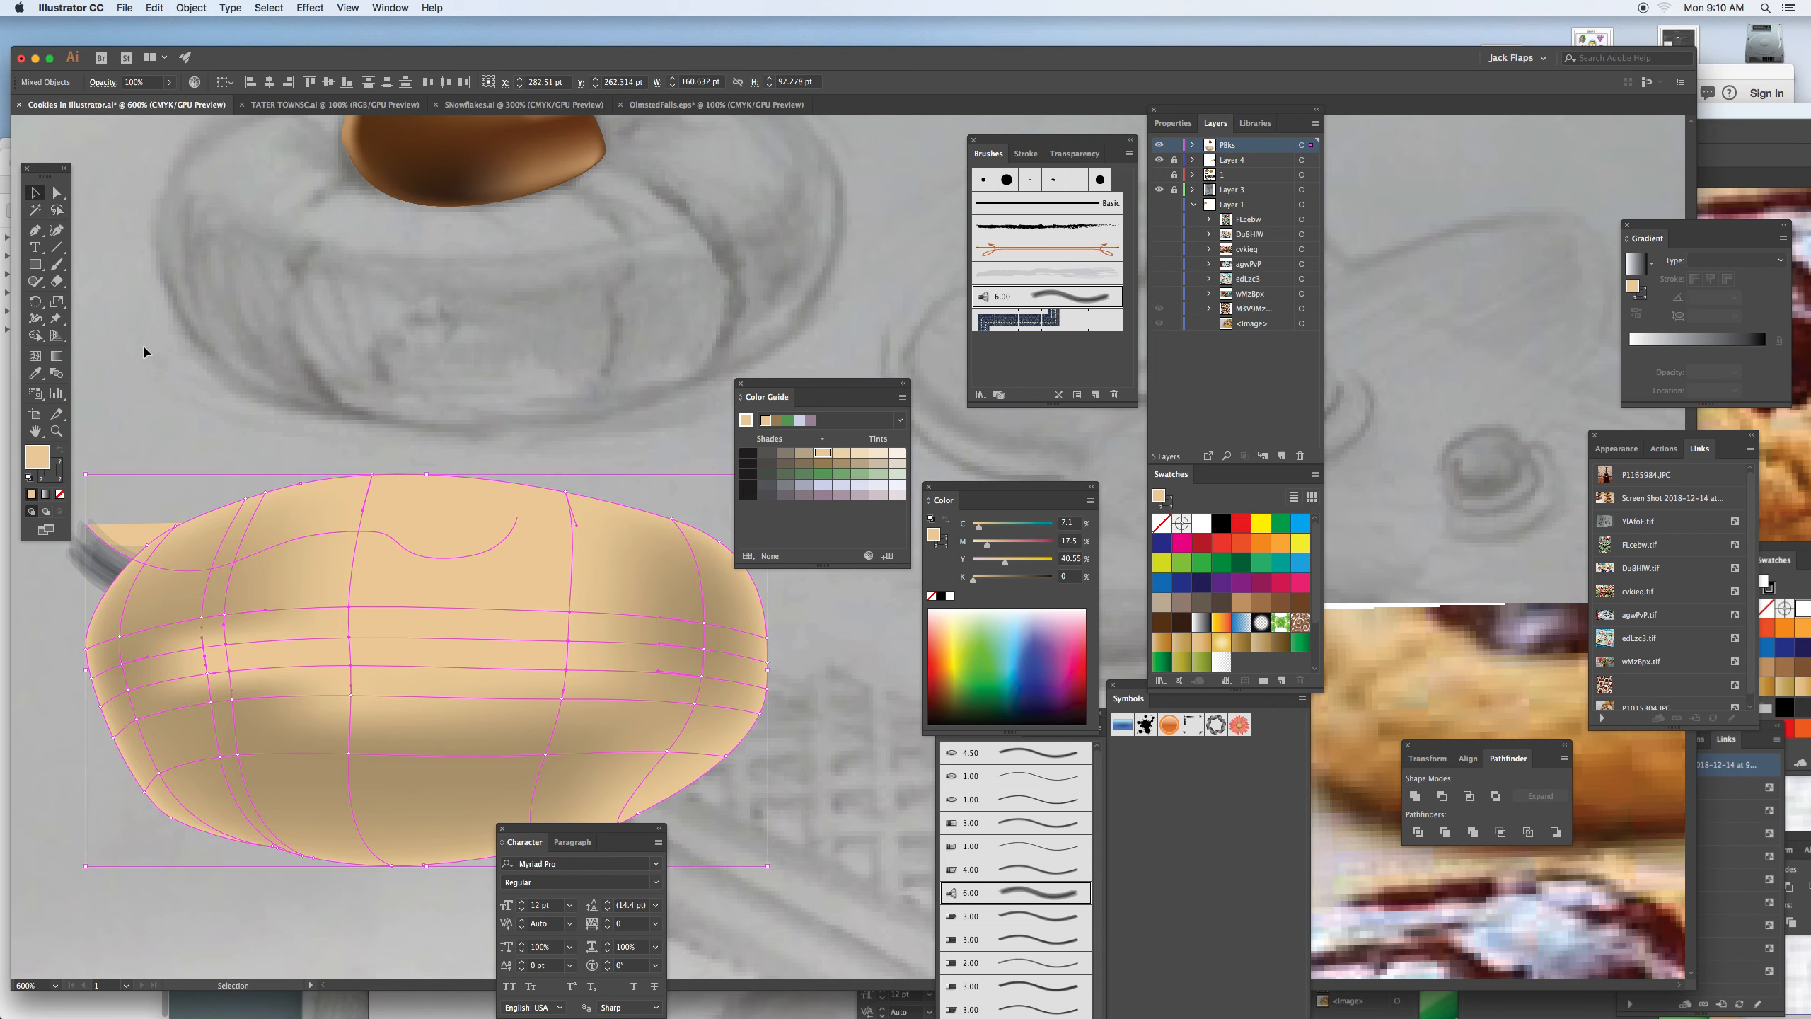
pyautogui.click(103, 539)
pyautogui.click(103, 537)
pyautogui.press('Delete')
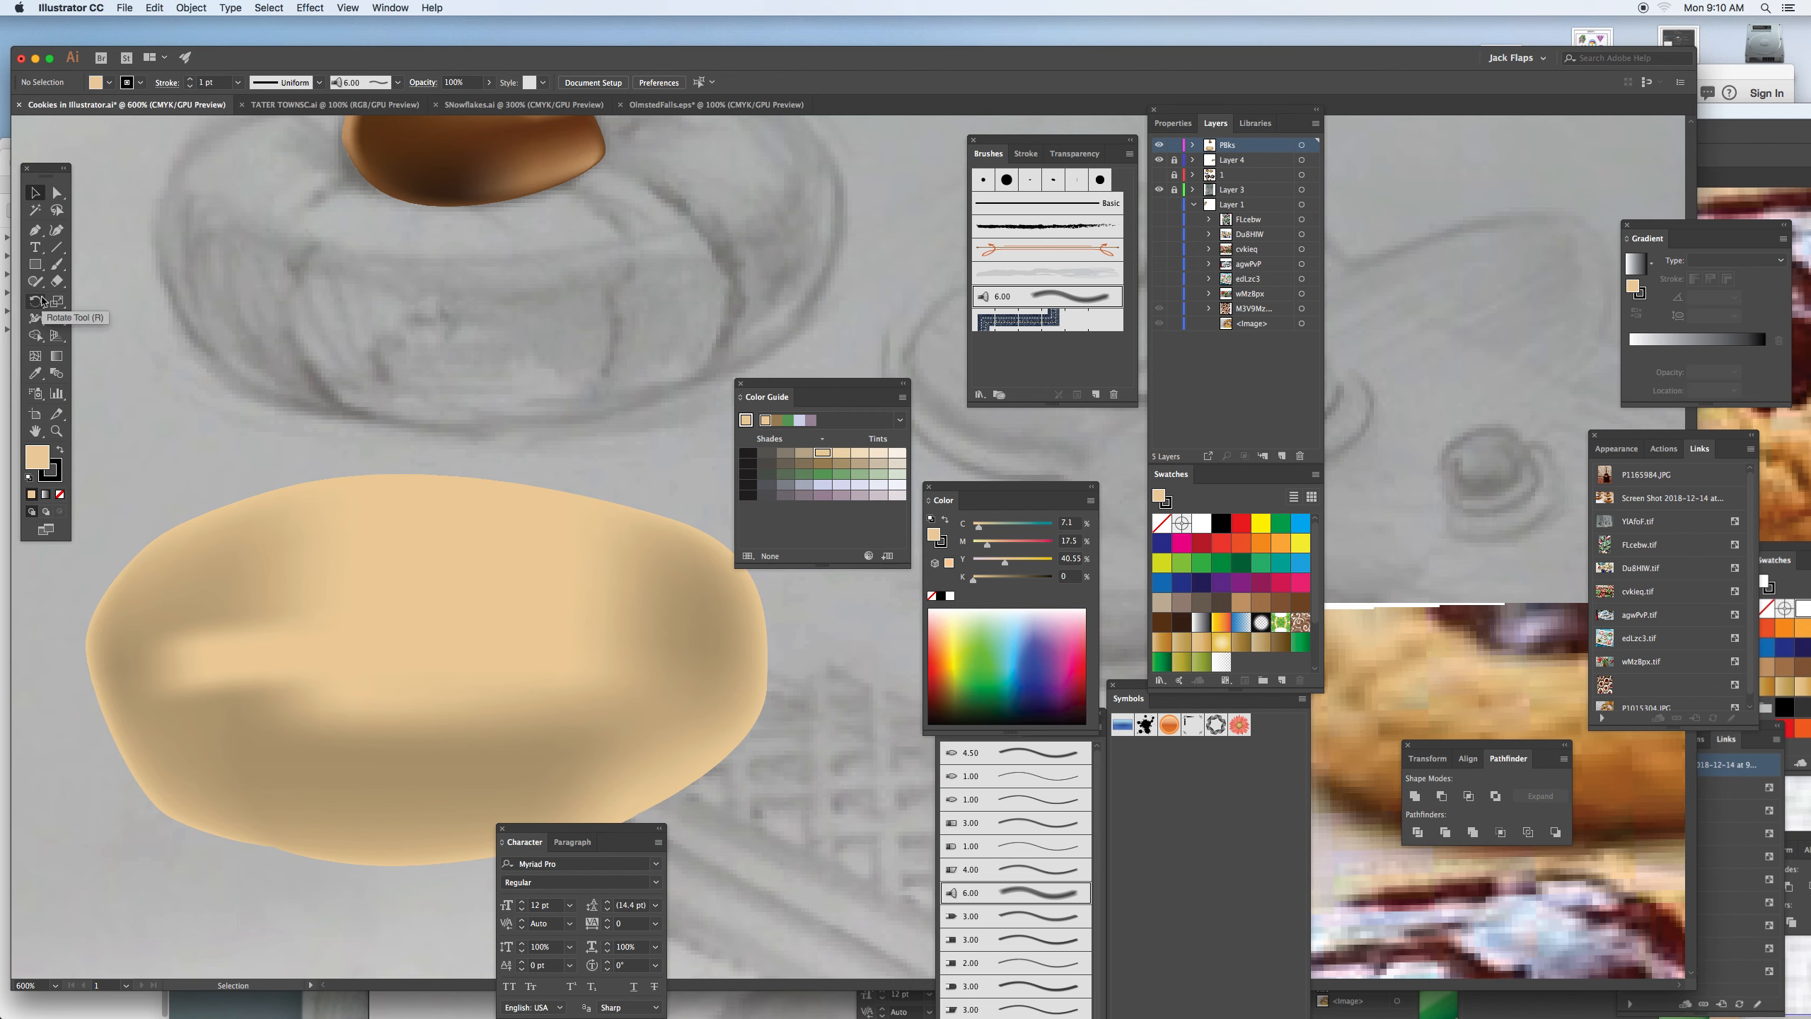
# Paint a soft orange (C=0 M=50 Y=100 K=0) Paintbrush stroke over the waffle sketch beside the cookie.
pyautogui.click(57, 264)
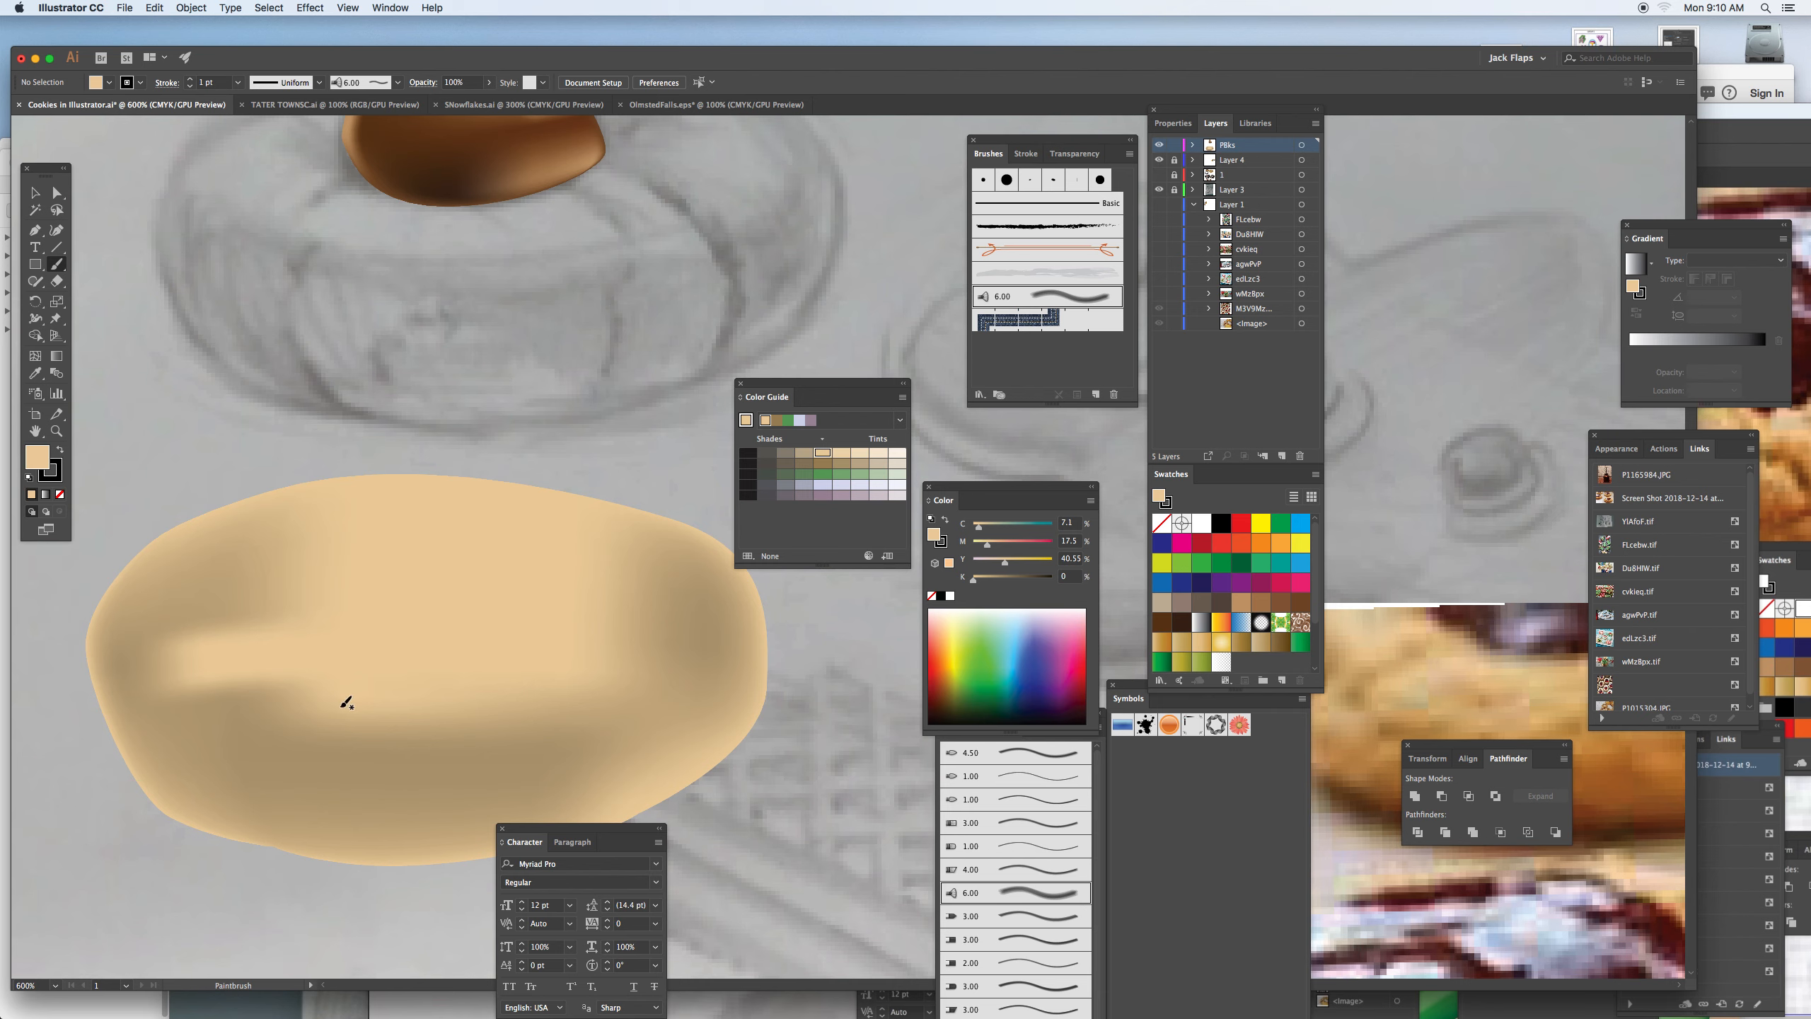
pyautogui.moveTo(747, 811)
pyautogui.mouseDown()
pyautogui.moveTo(800, 821)
pyautogui.moveTo(855, 692)
pyautogui.mouseUp()
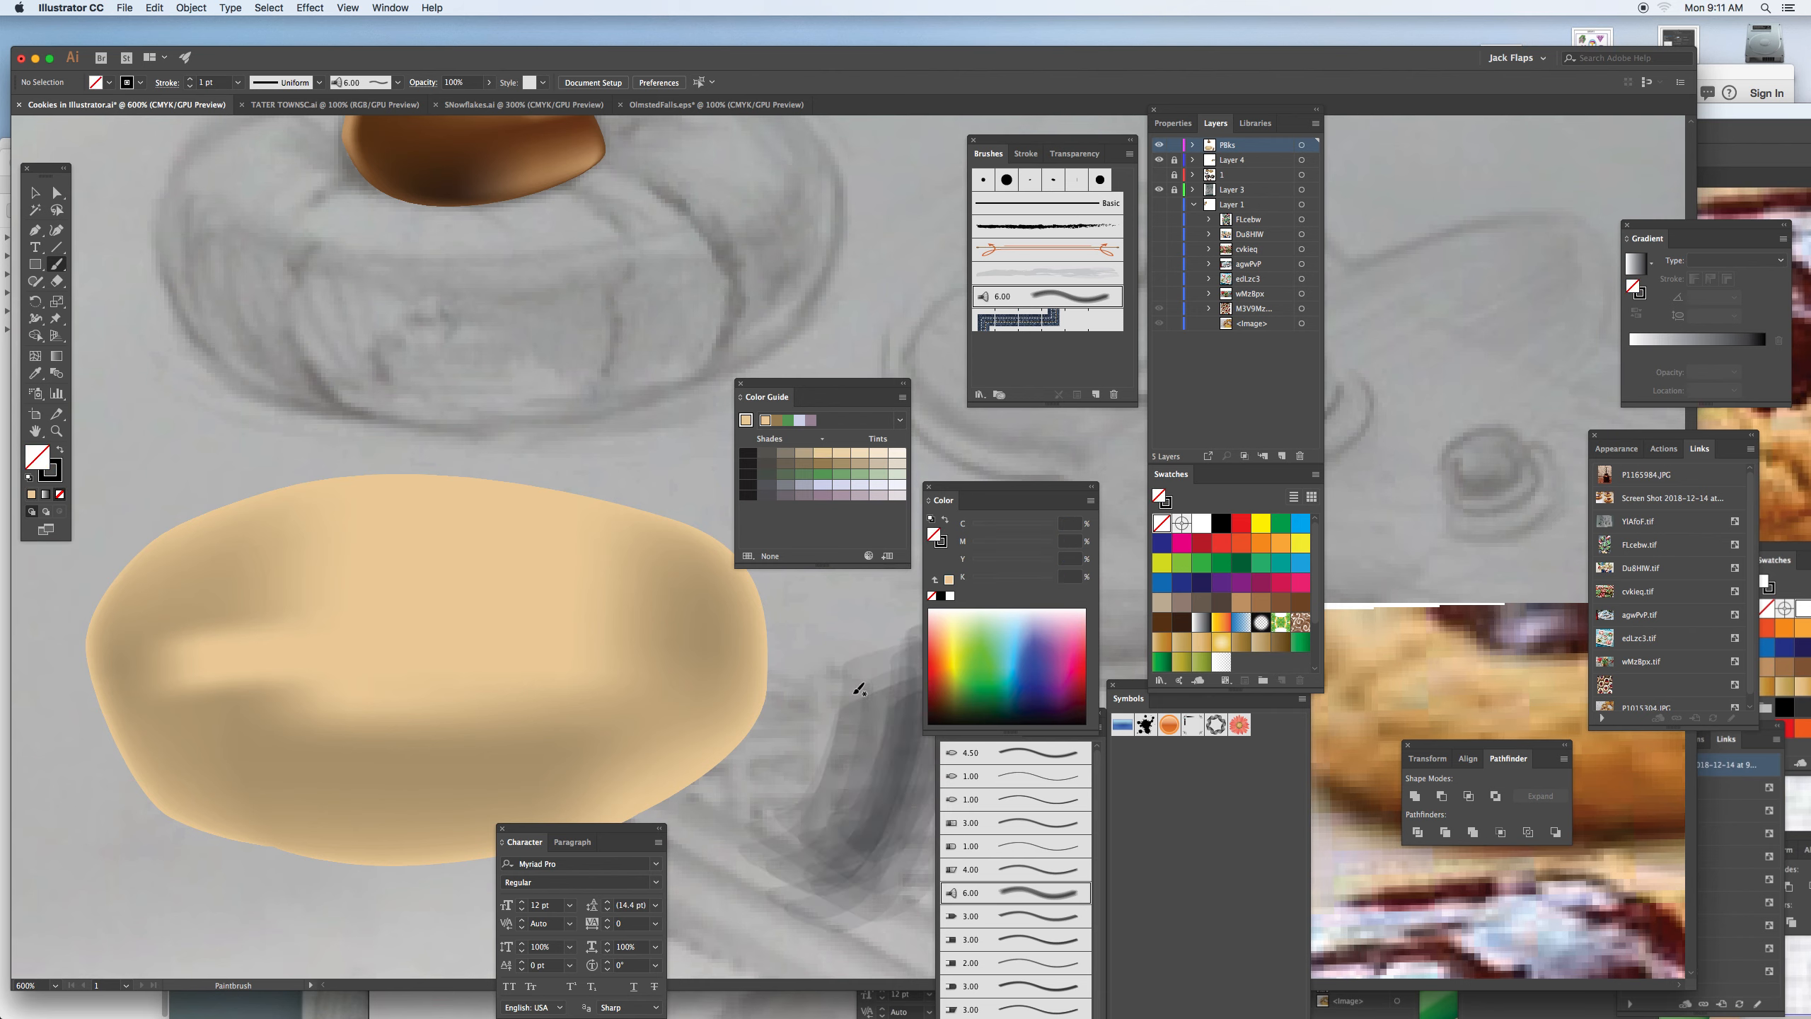
pyautogui.press('super+z')
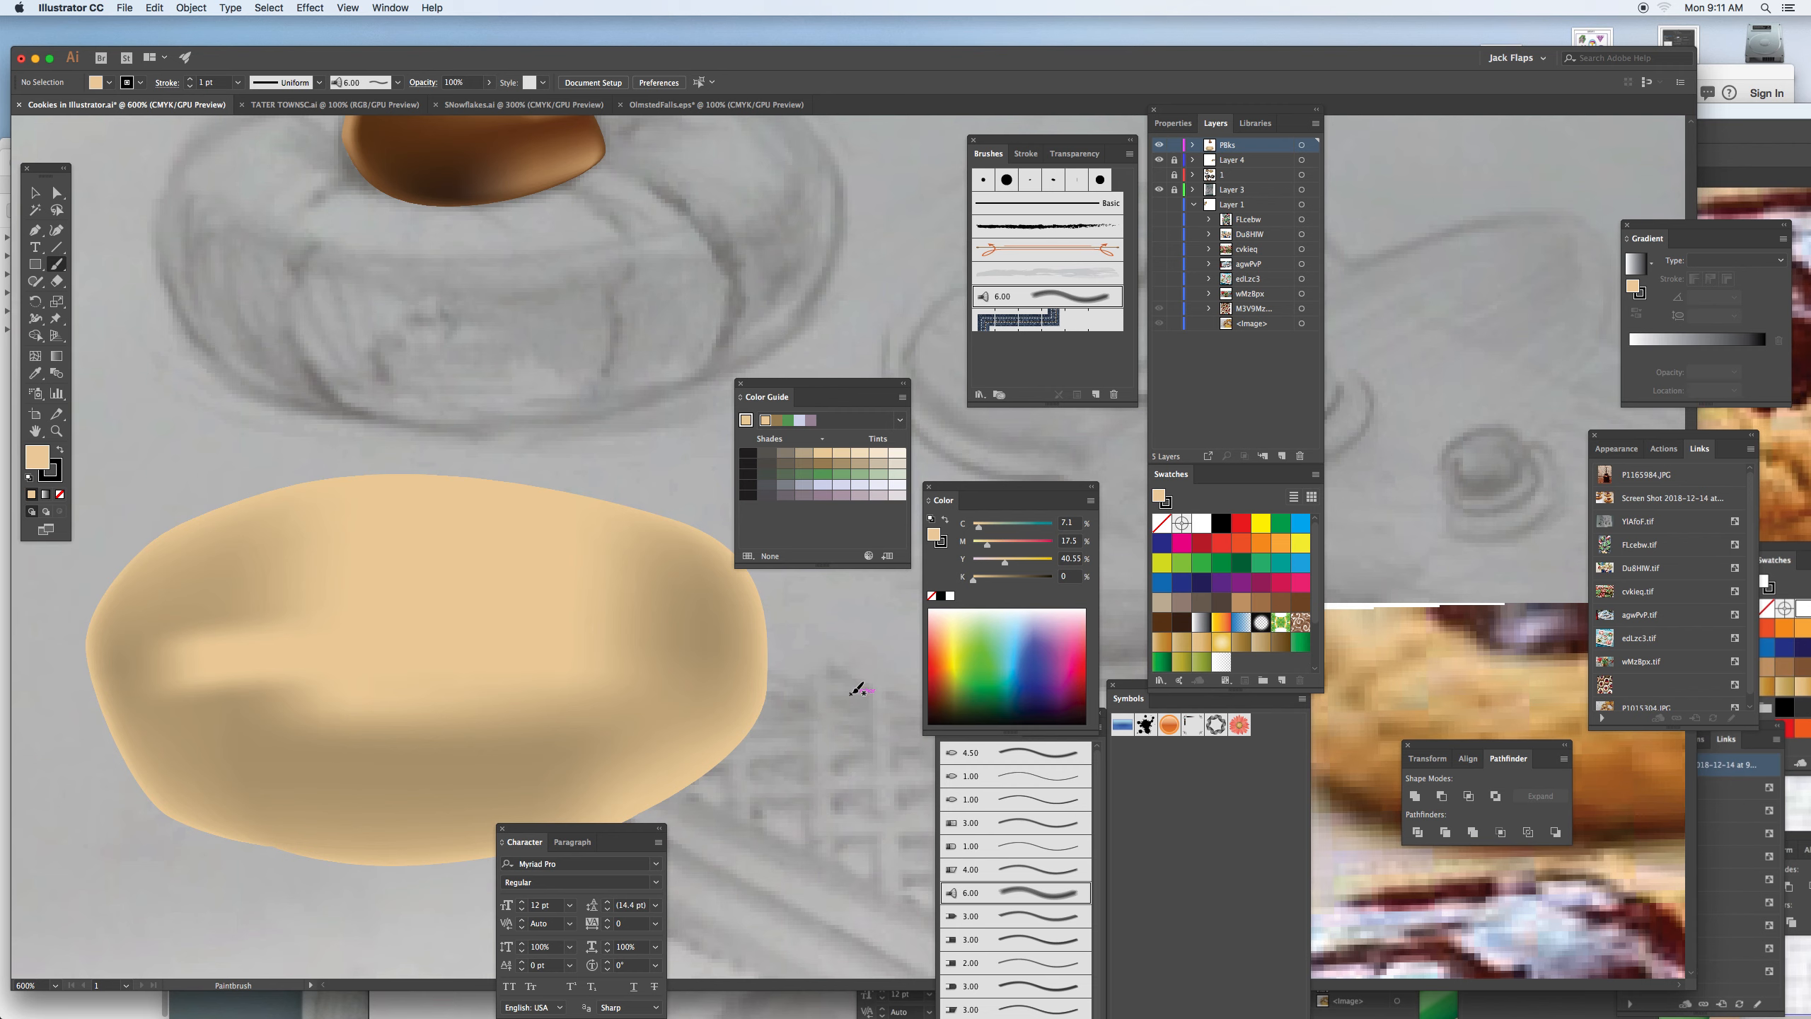
pyautogui.press('x')
pyautogui.click(1269, 541)
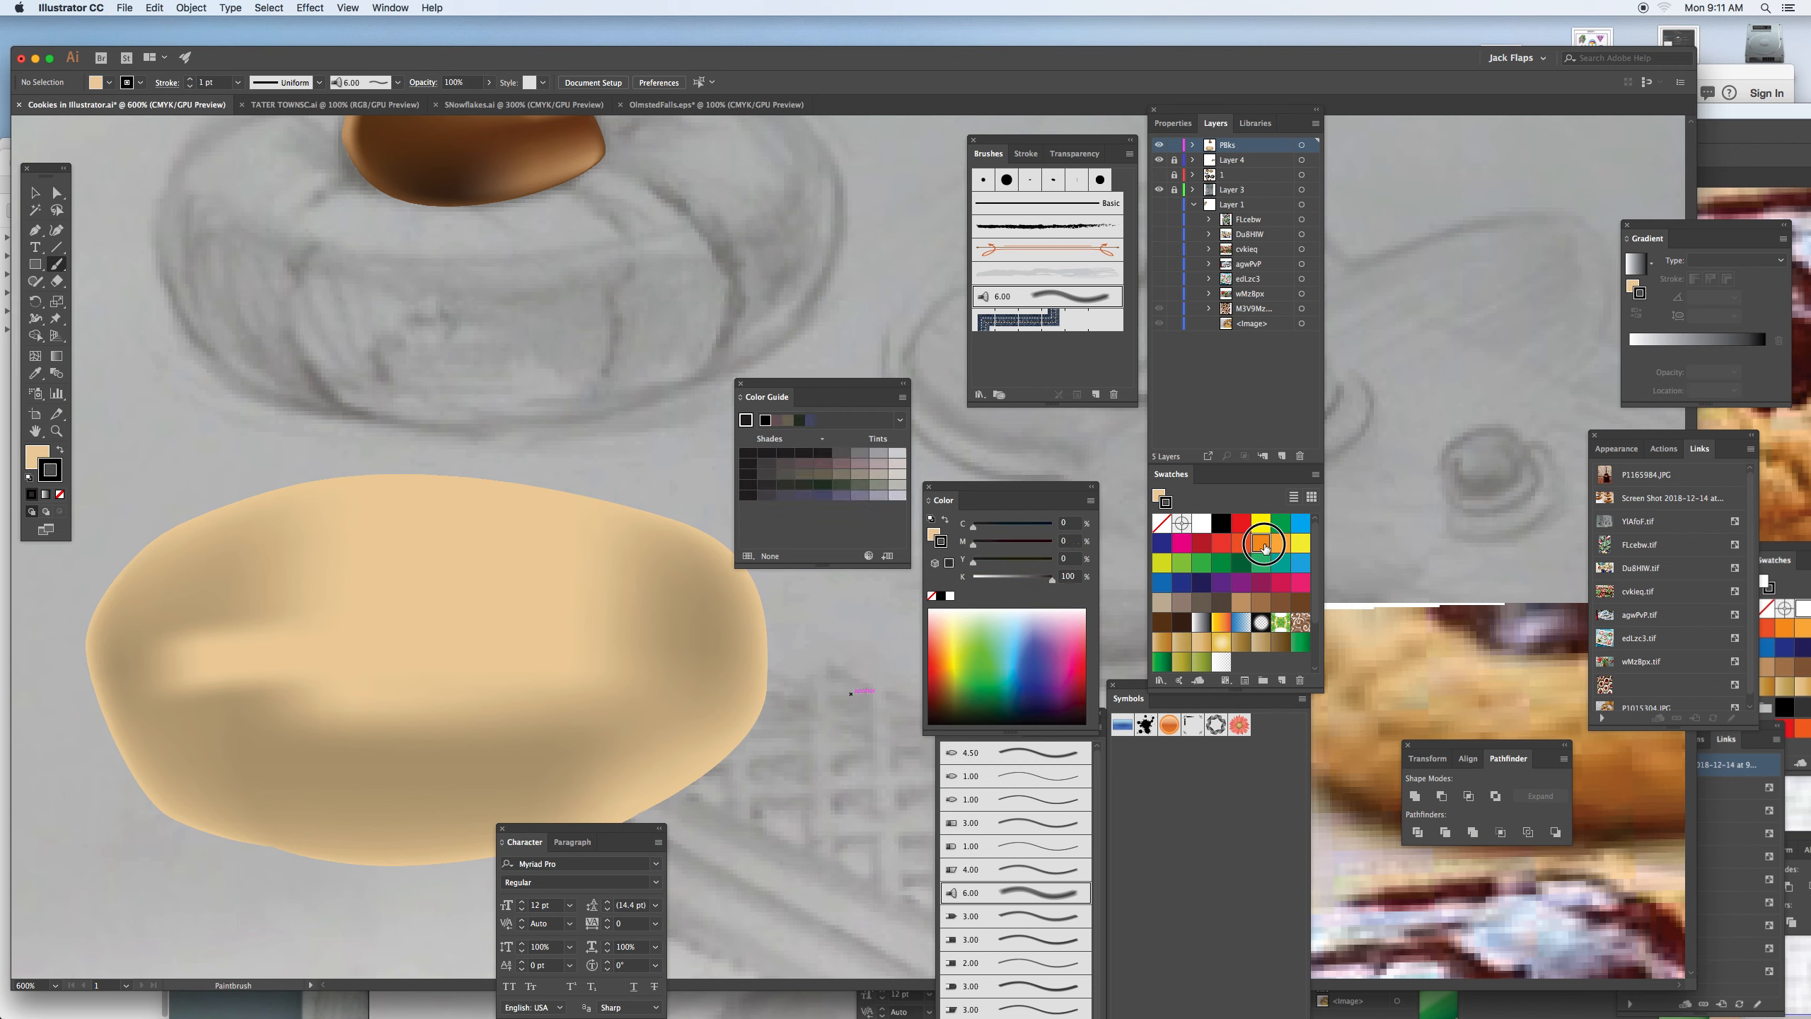
pyautogui.moveTo(761, 824); pyautogui.dragTo(878, 709)
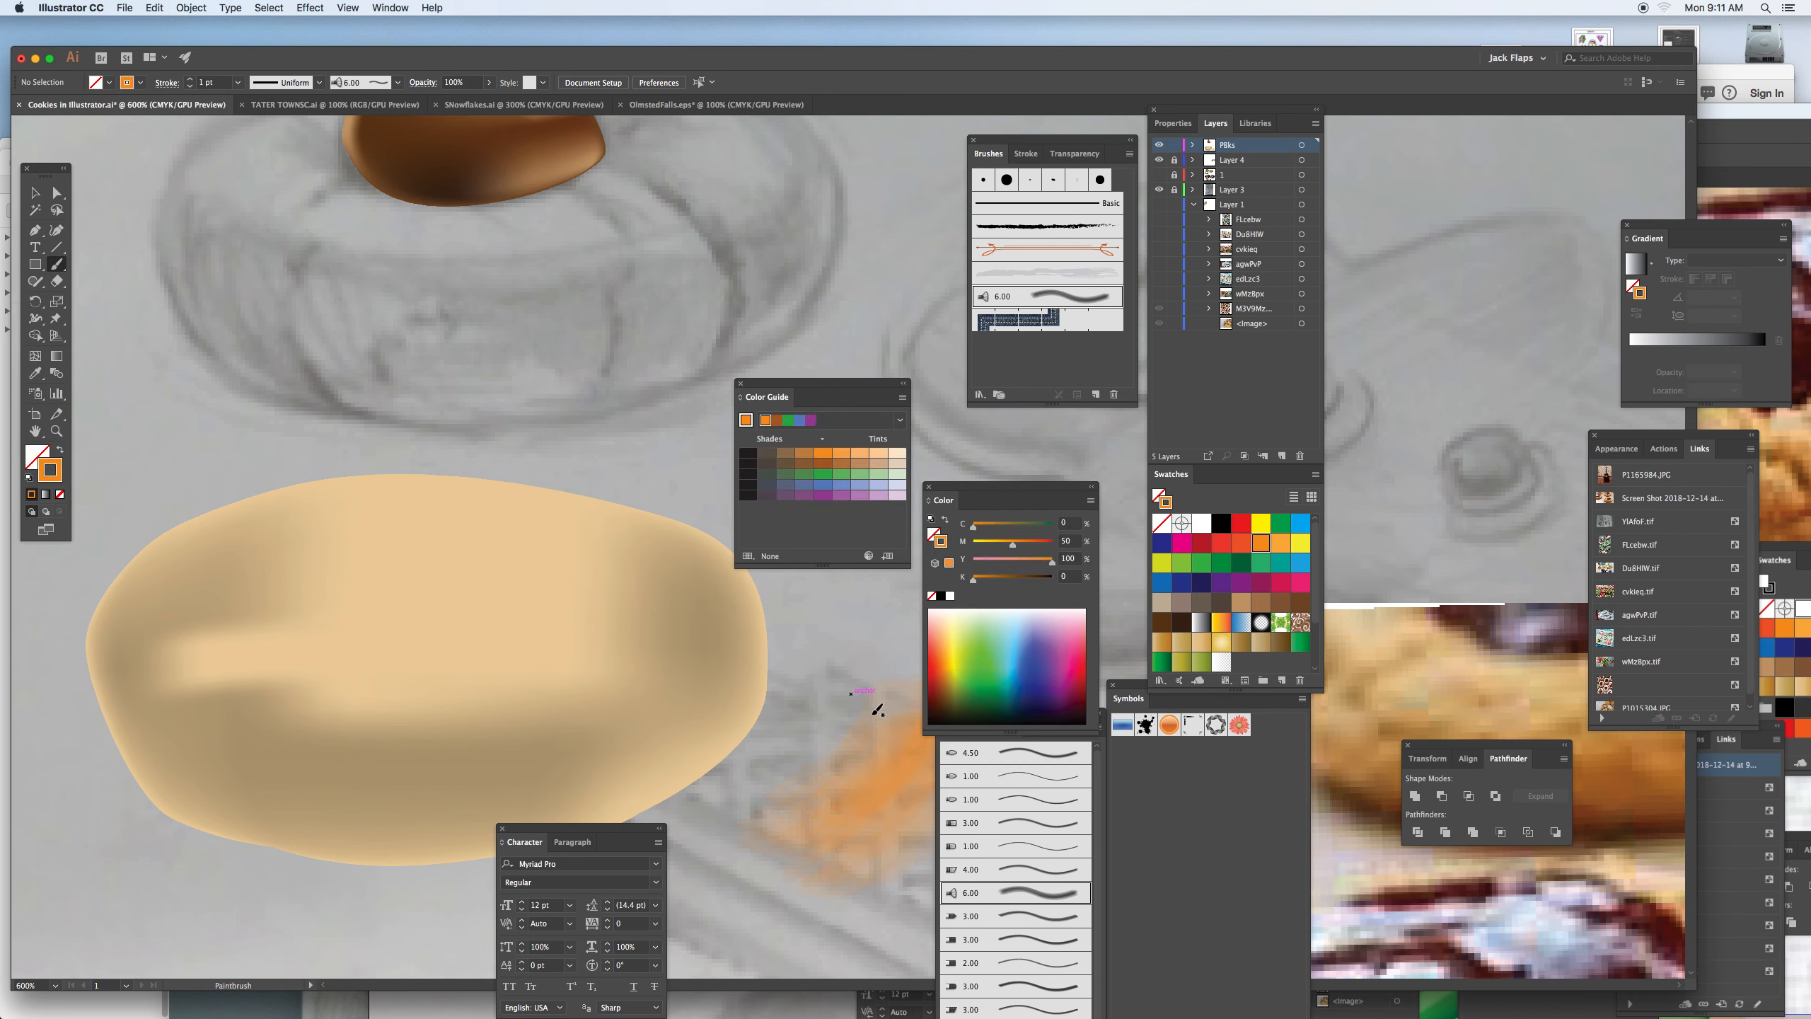
pyautogui.moveTo(203, 680); pyautogui.dragTo(499, 700)
pyautogui.moveTo(201, 670); pyautogui.dragTo(499, 711)
# Apply the brown swatch C=25 M=40 Y=65 K=0 to the mesh point in the cookie's lower middle.
pyautogui.press('u')
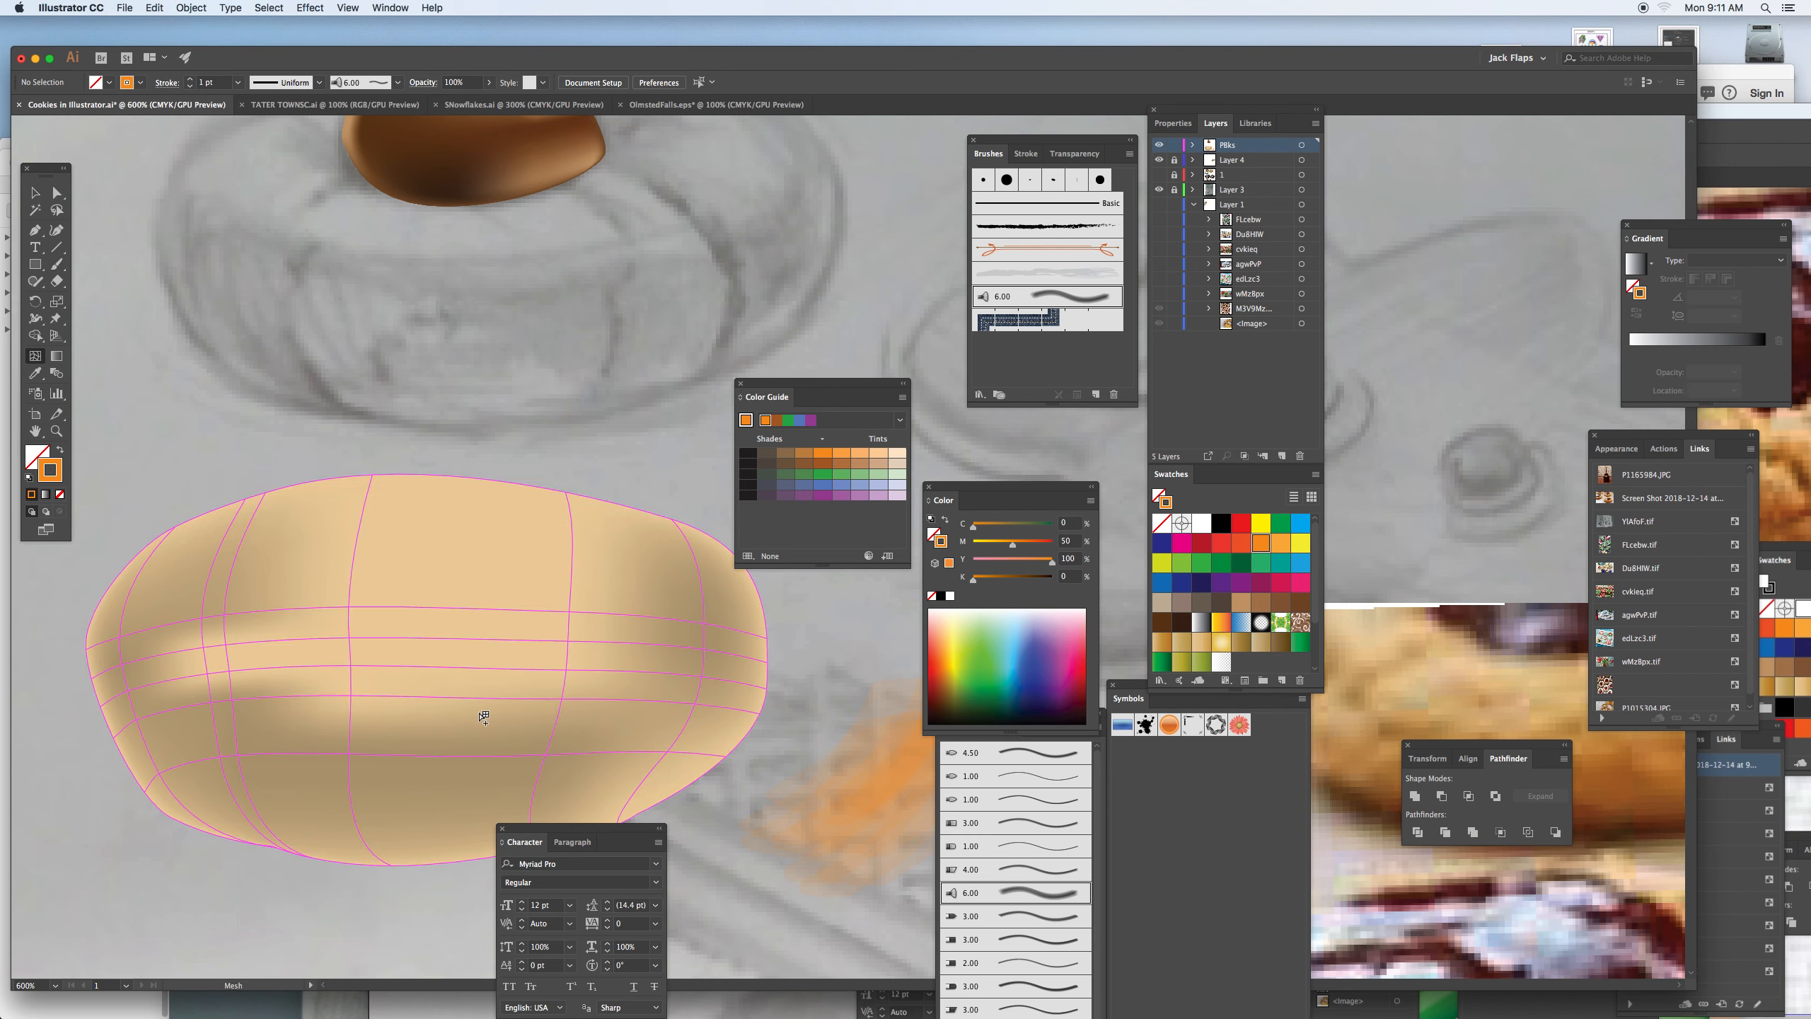
pyautogui.click(1240, 605)
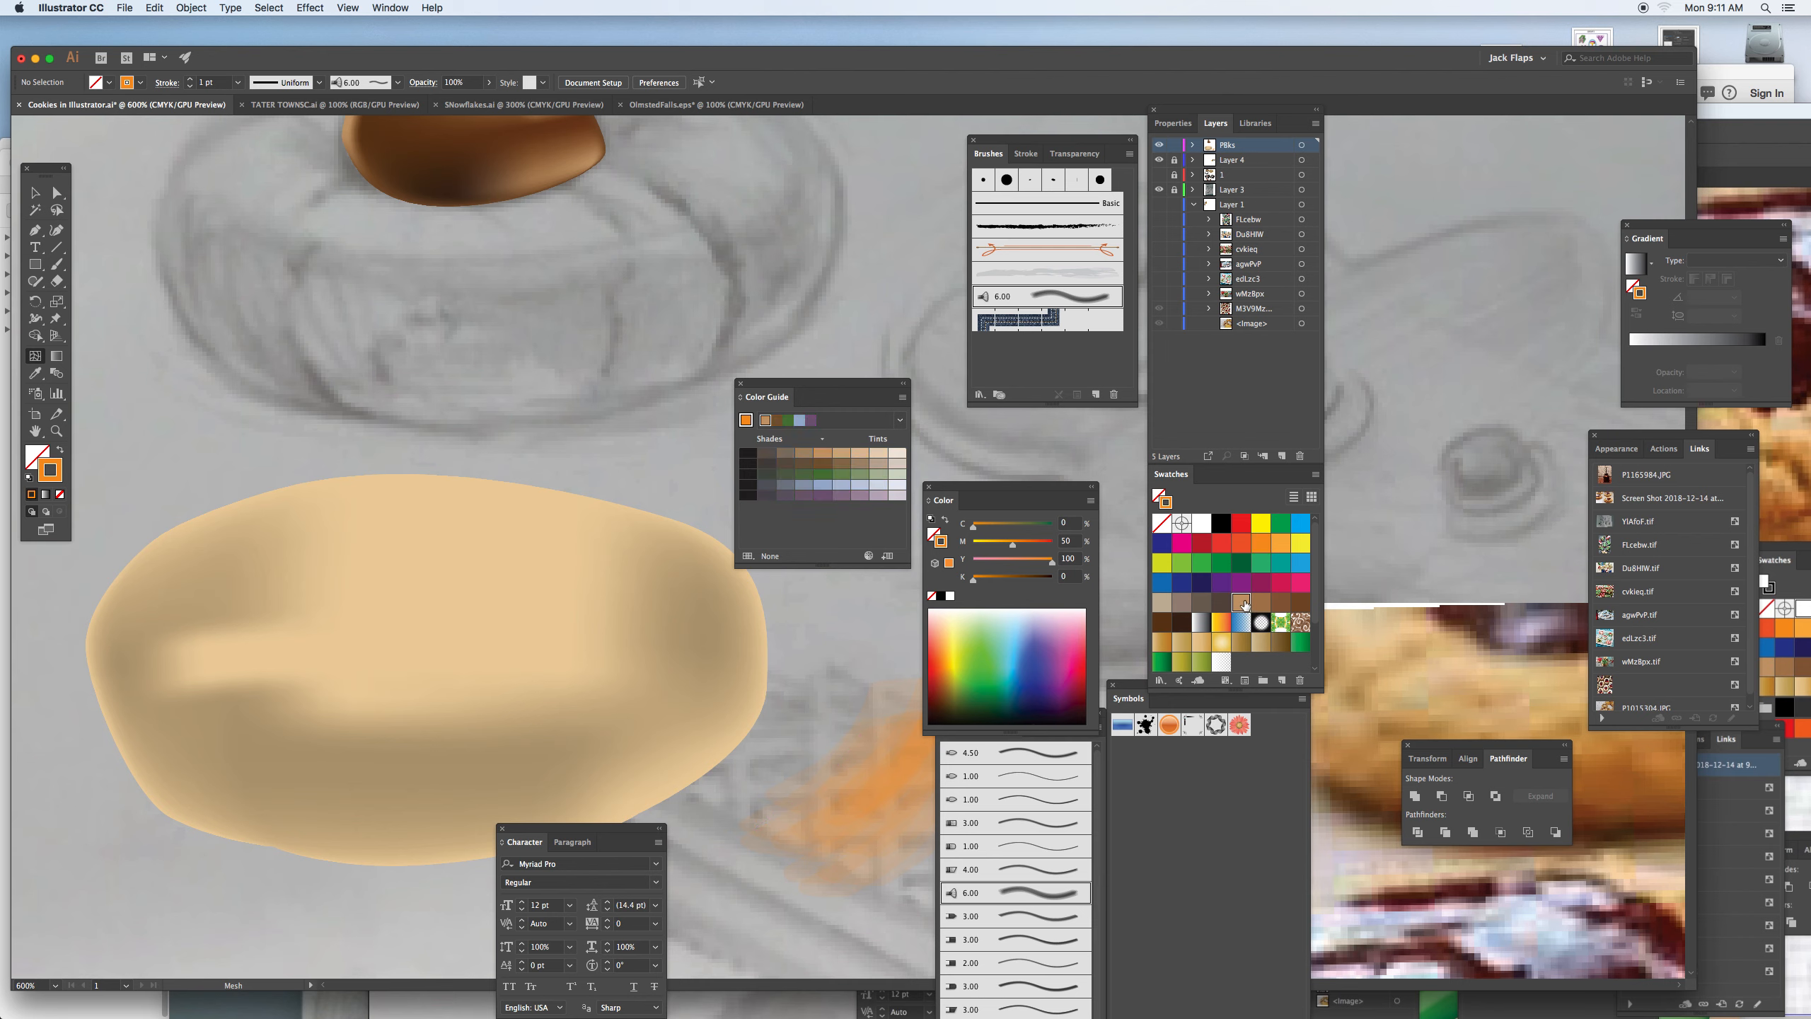
pyautogui.click(353, 754)
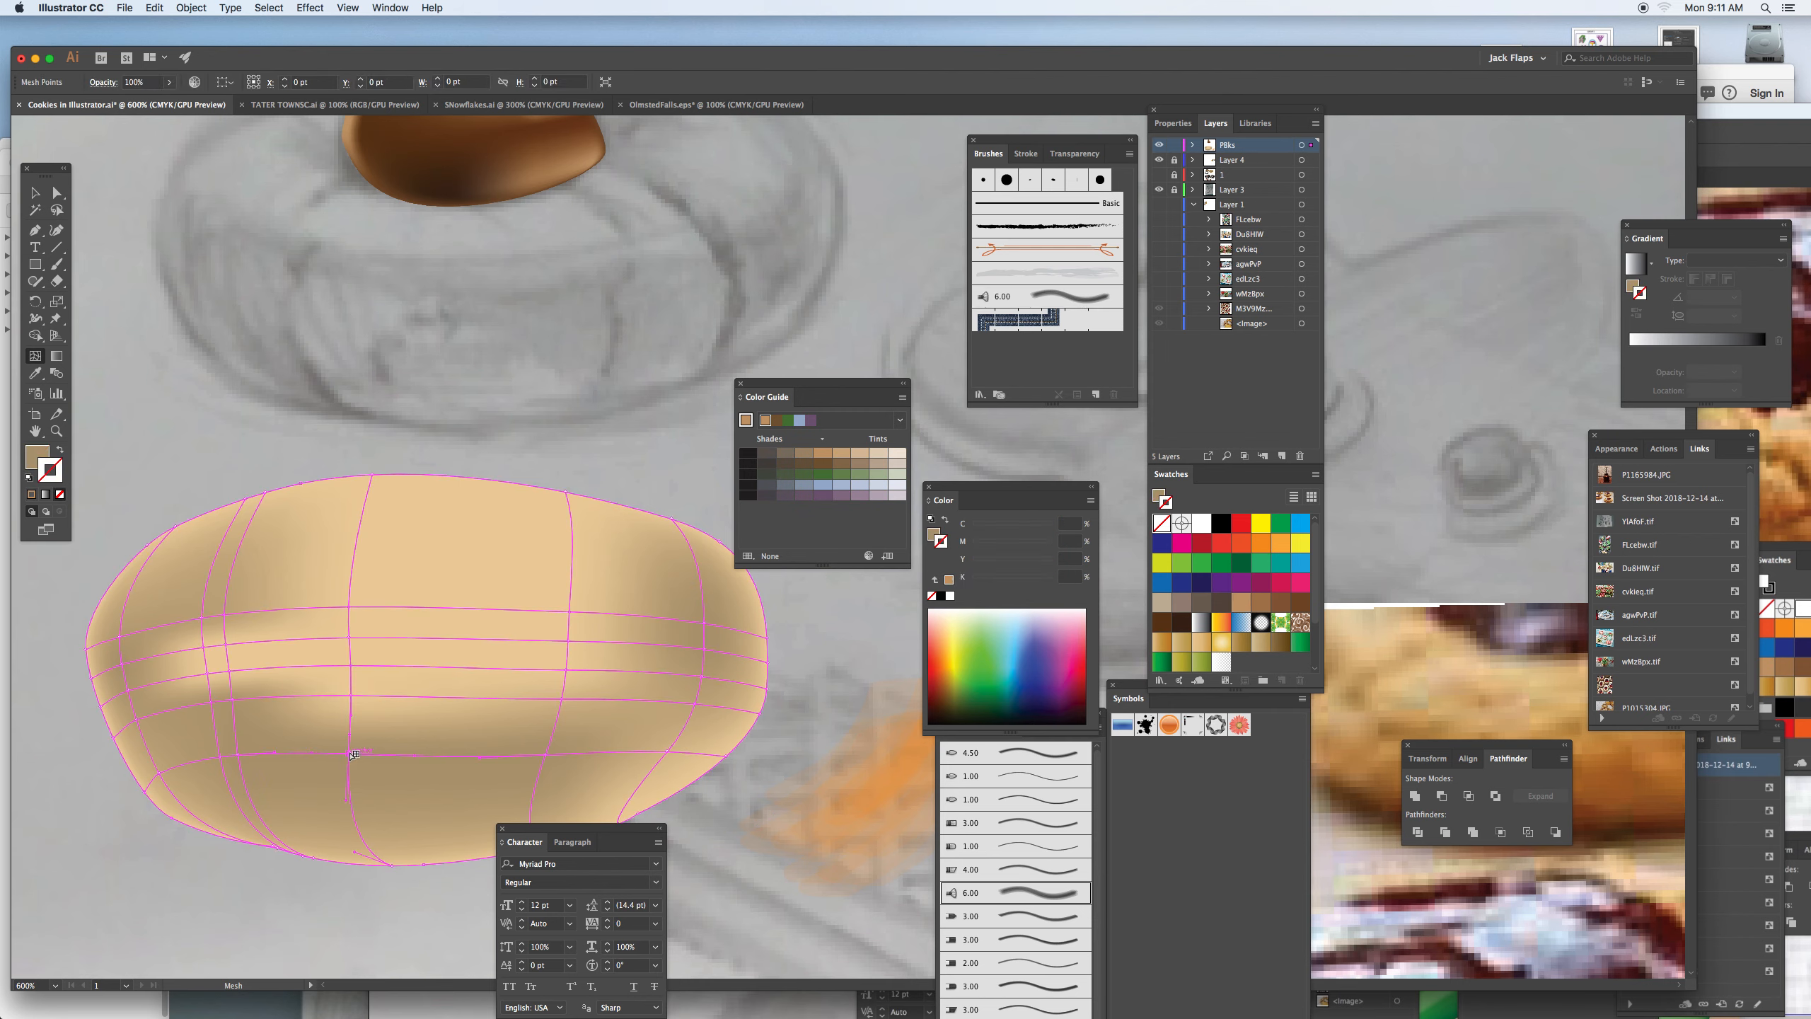
pyautogui.click(1241, 601)
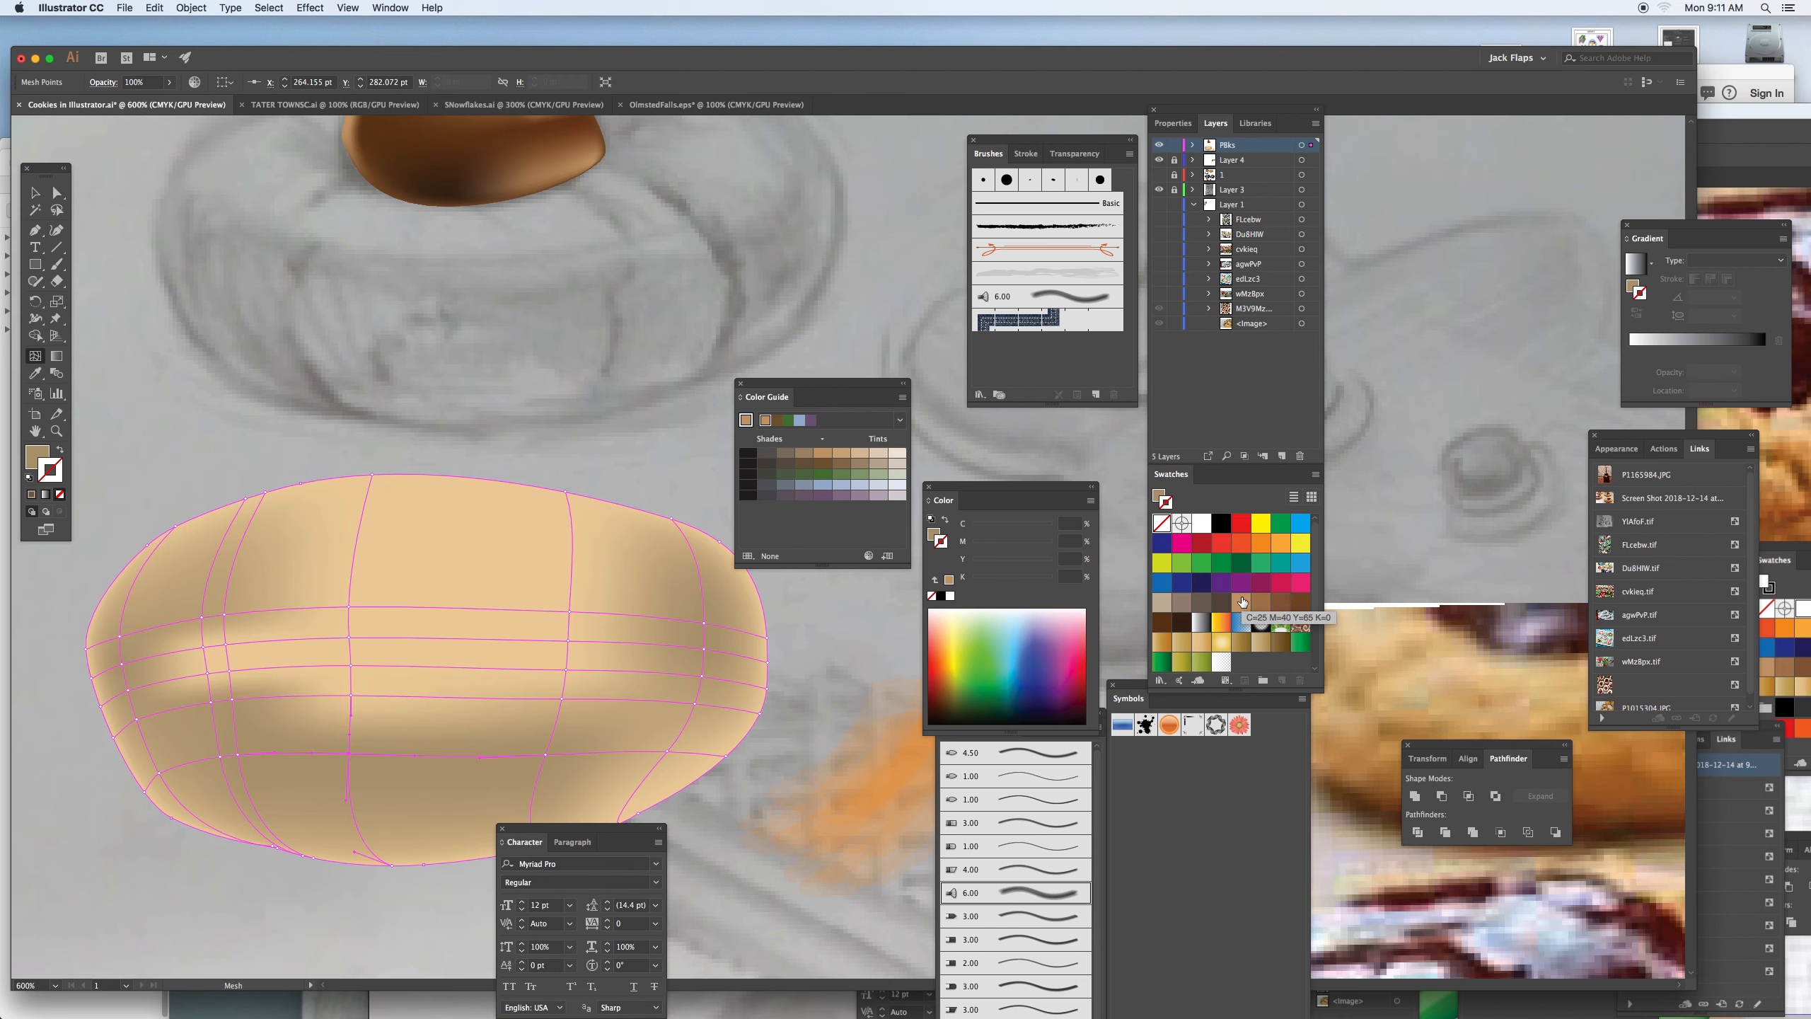
# Widen the cookie's highlight by moving its middle mesh points apart vertically and pulling the left-end points outward.
pyautogui.press('a')
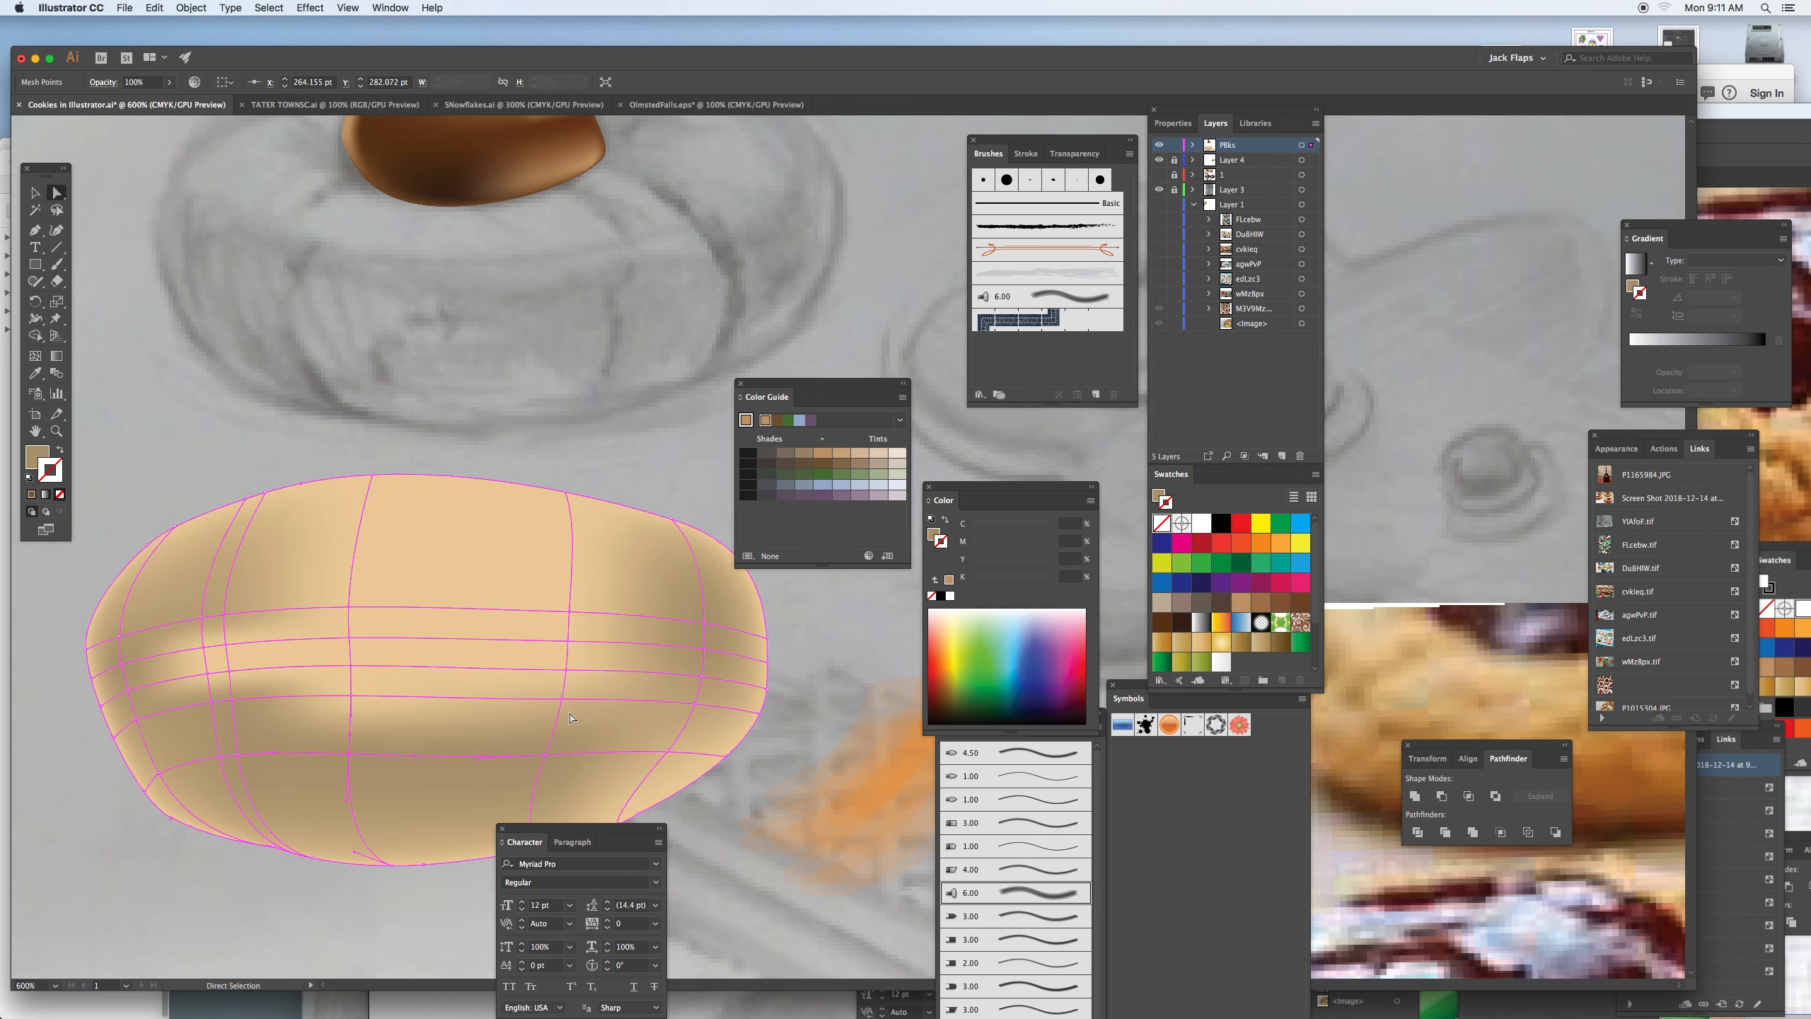
pyautogui.moveTo(287, 716)
pyautogui.mouseDown()
pyautogui.moveTo(263, 687)
pyautogui.moveTo(294, 735)
pyautogui.mouseUp()
pyautogui.moveTo(348, 609); pyautogui.dragTo(349, 582)
pyautogui.moveTo(350, 666); pyautogui.dragTo(374, 730)
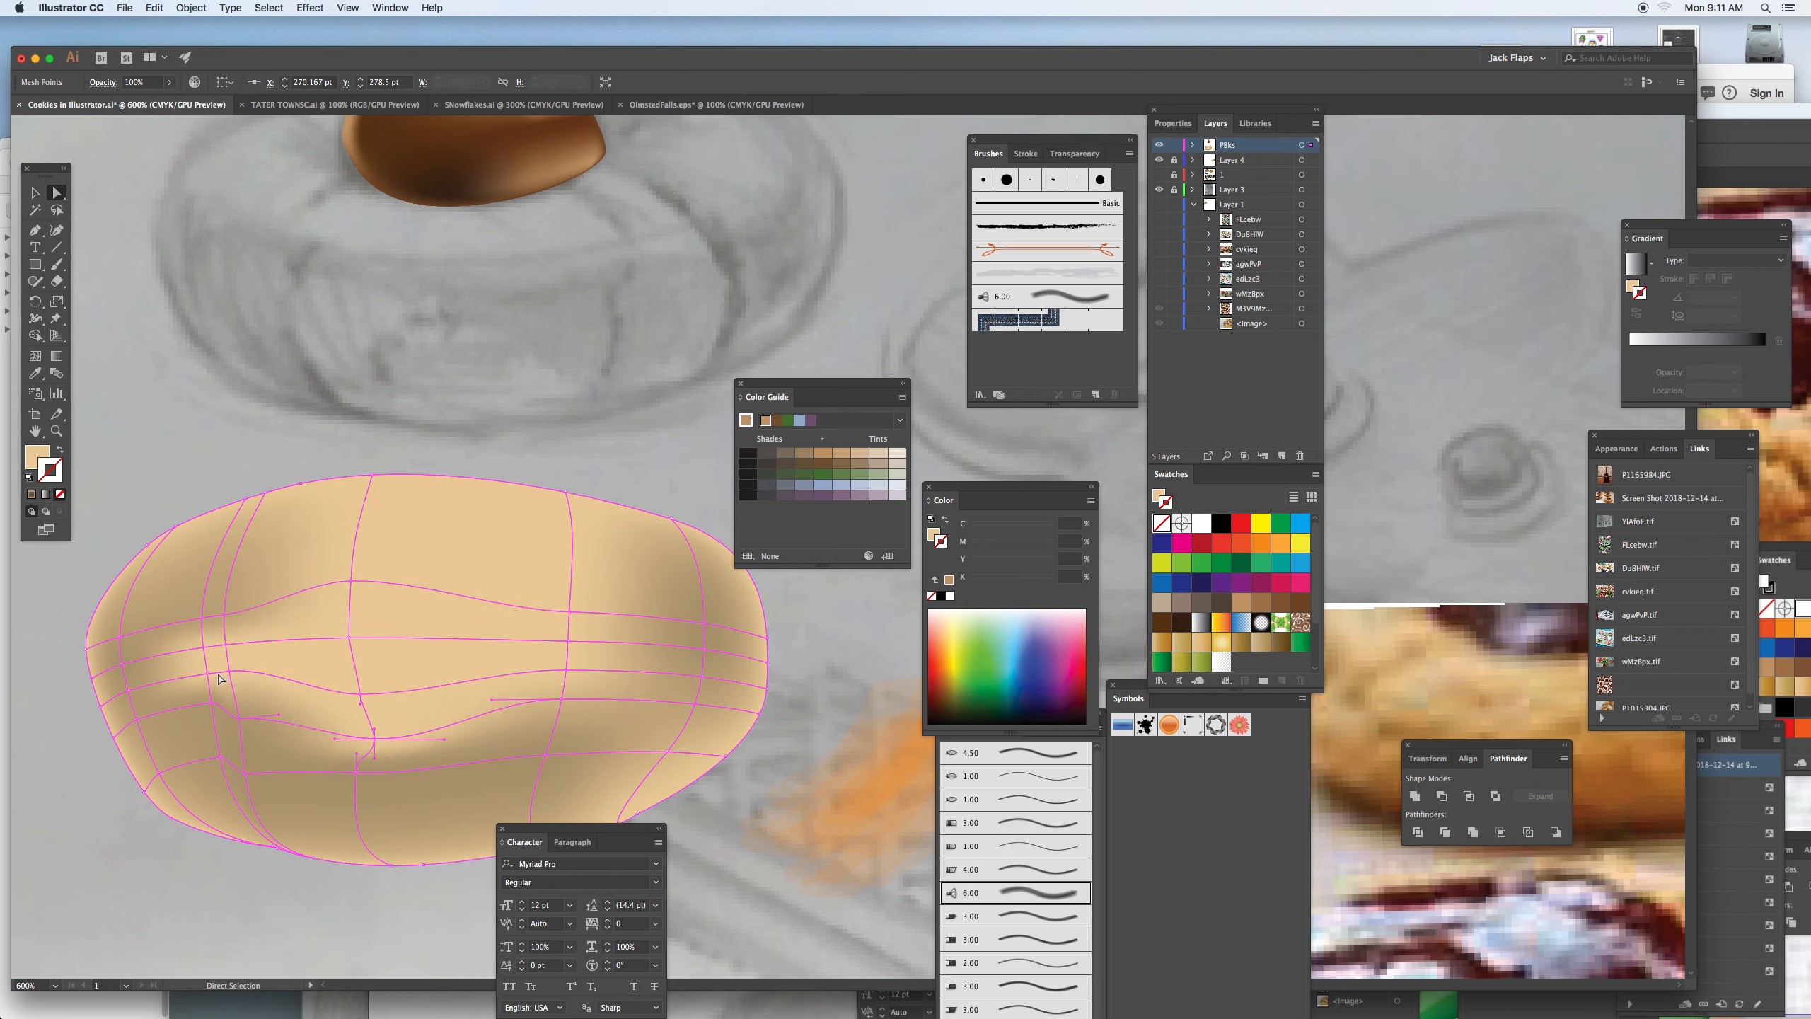
pyautogui.moveTo(205, 681); pyautogui.dragTo(178, 686)
pyautogui.moveTo(202, 622); pyautogui.dragTo(184, 585)
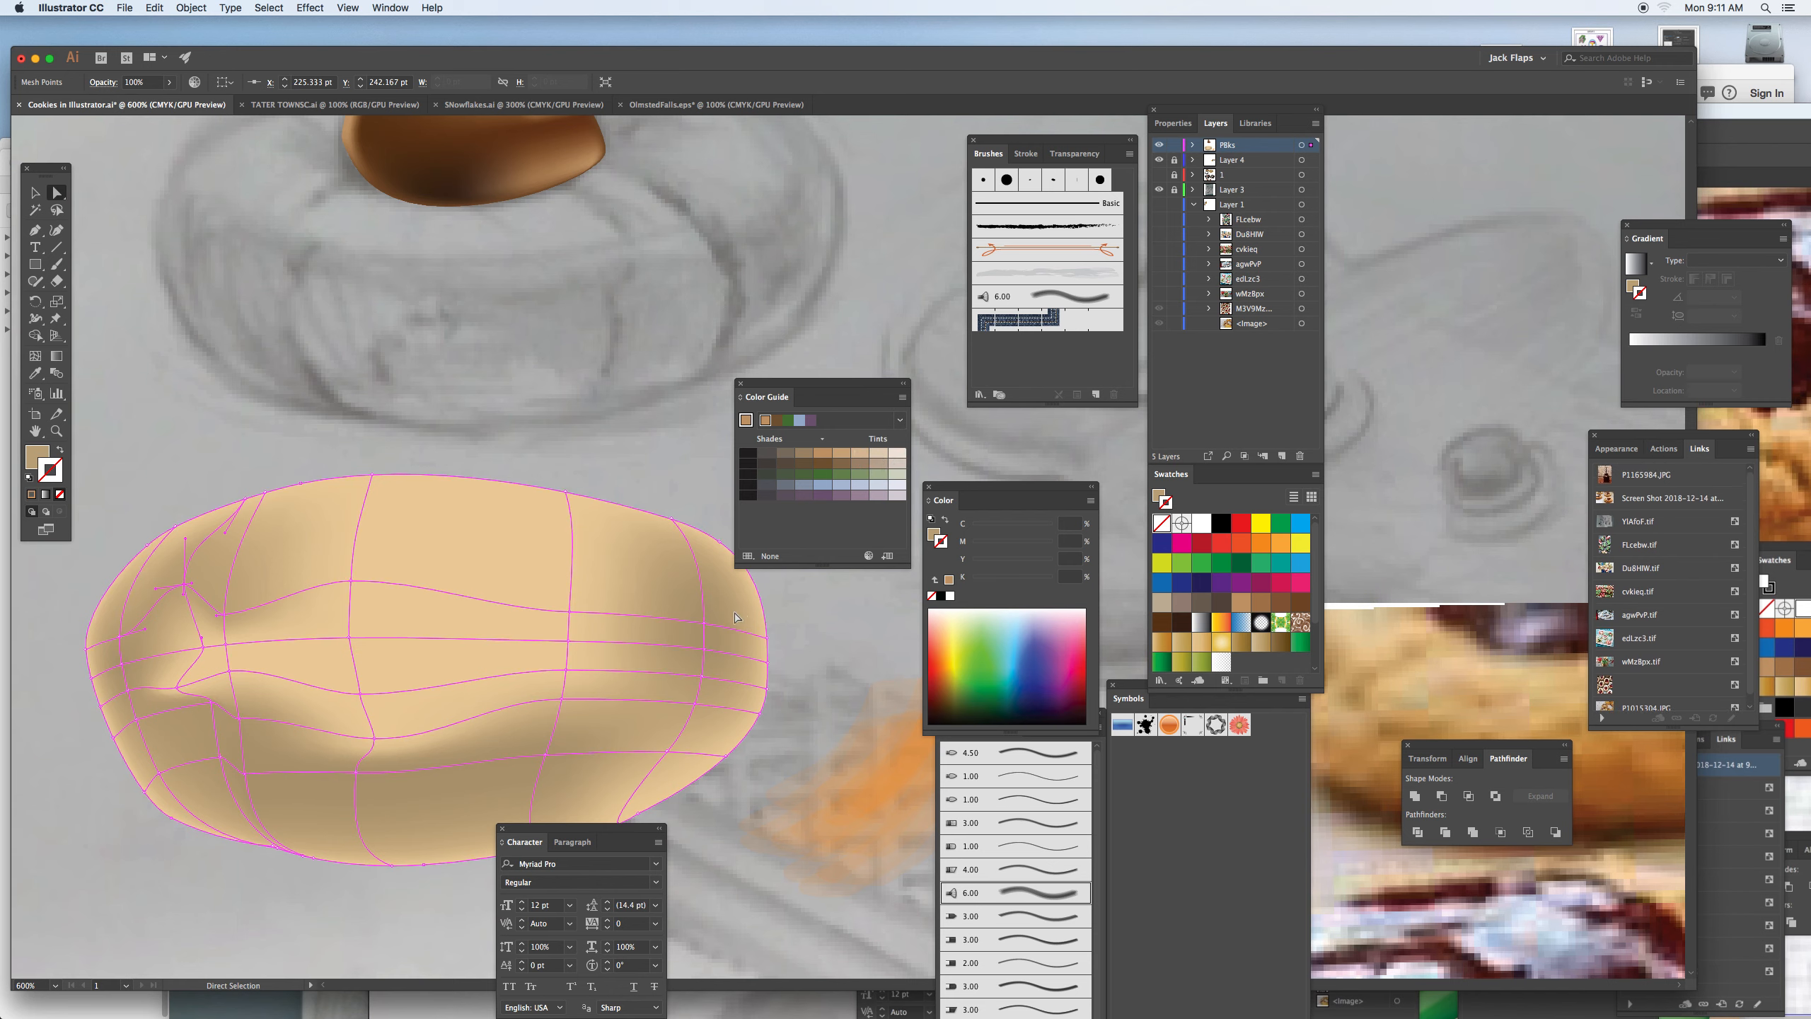
# Reshape the cookie's right side by moving the edge mesh points outward and raising the point at the upper right.
pyautogui.click(738, 611)
pyautogui.click(1182, 565)
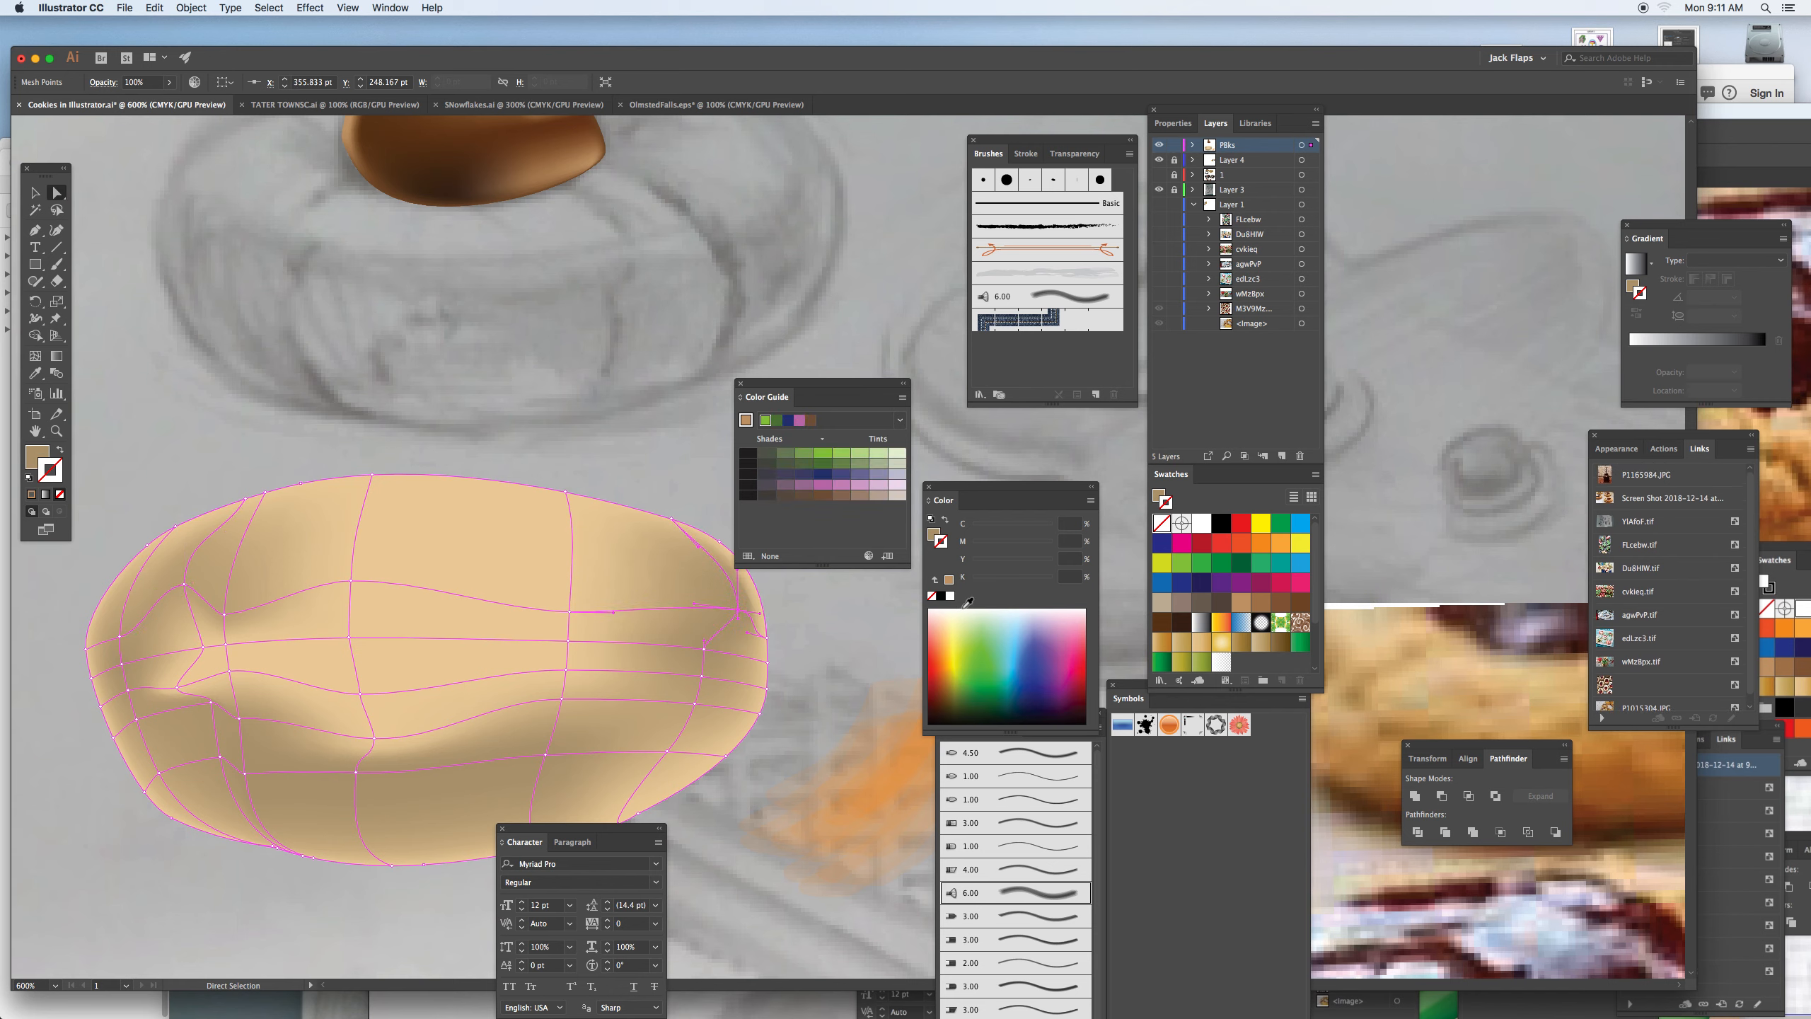
pyautogui.moveTo(706, 651); pyautogui.dragTo(722, 693)
pyautogui.moveTo(570, 612); pyautogui.dragTo(587, 570)
# Move the chocolate drop onto the center of the tan cookie and bring it to the front.
pyautogui.press('super+minus')
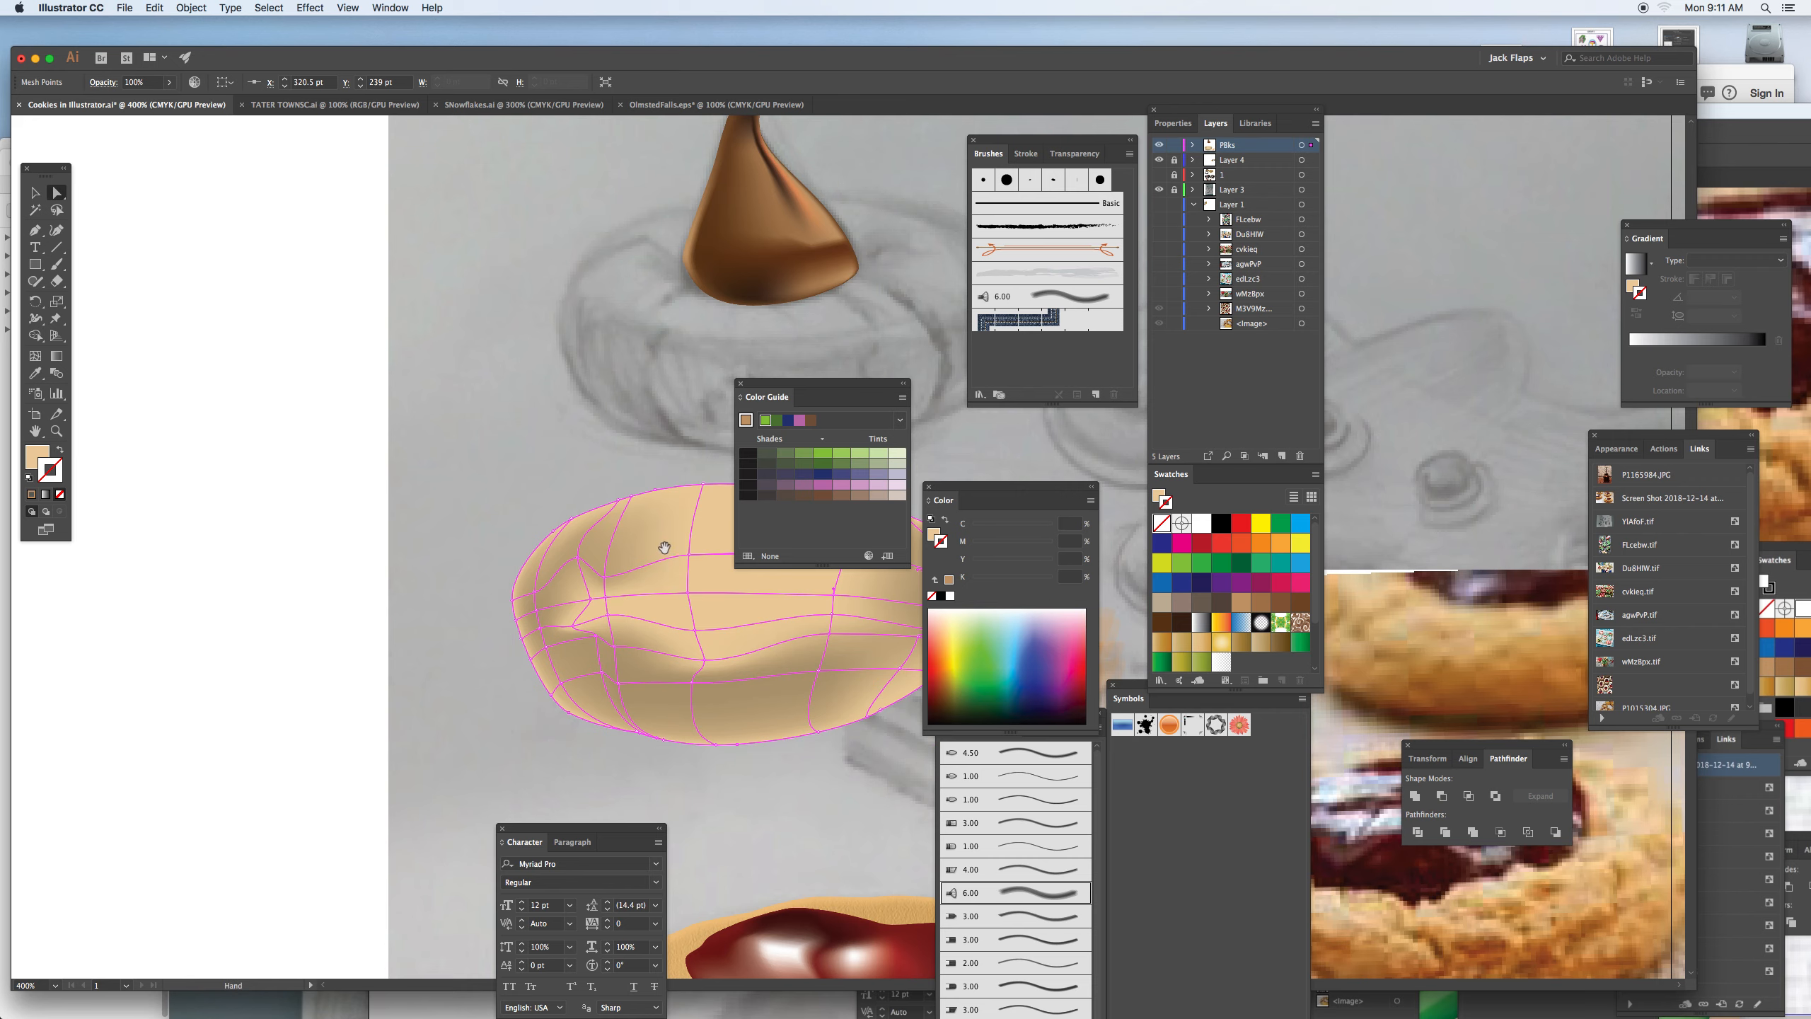
pyautogui.press('super+minus')
pyautogui.press('v')
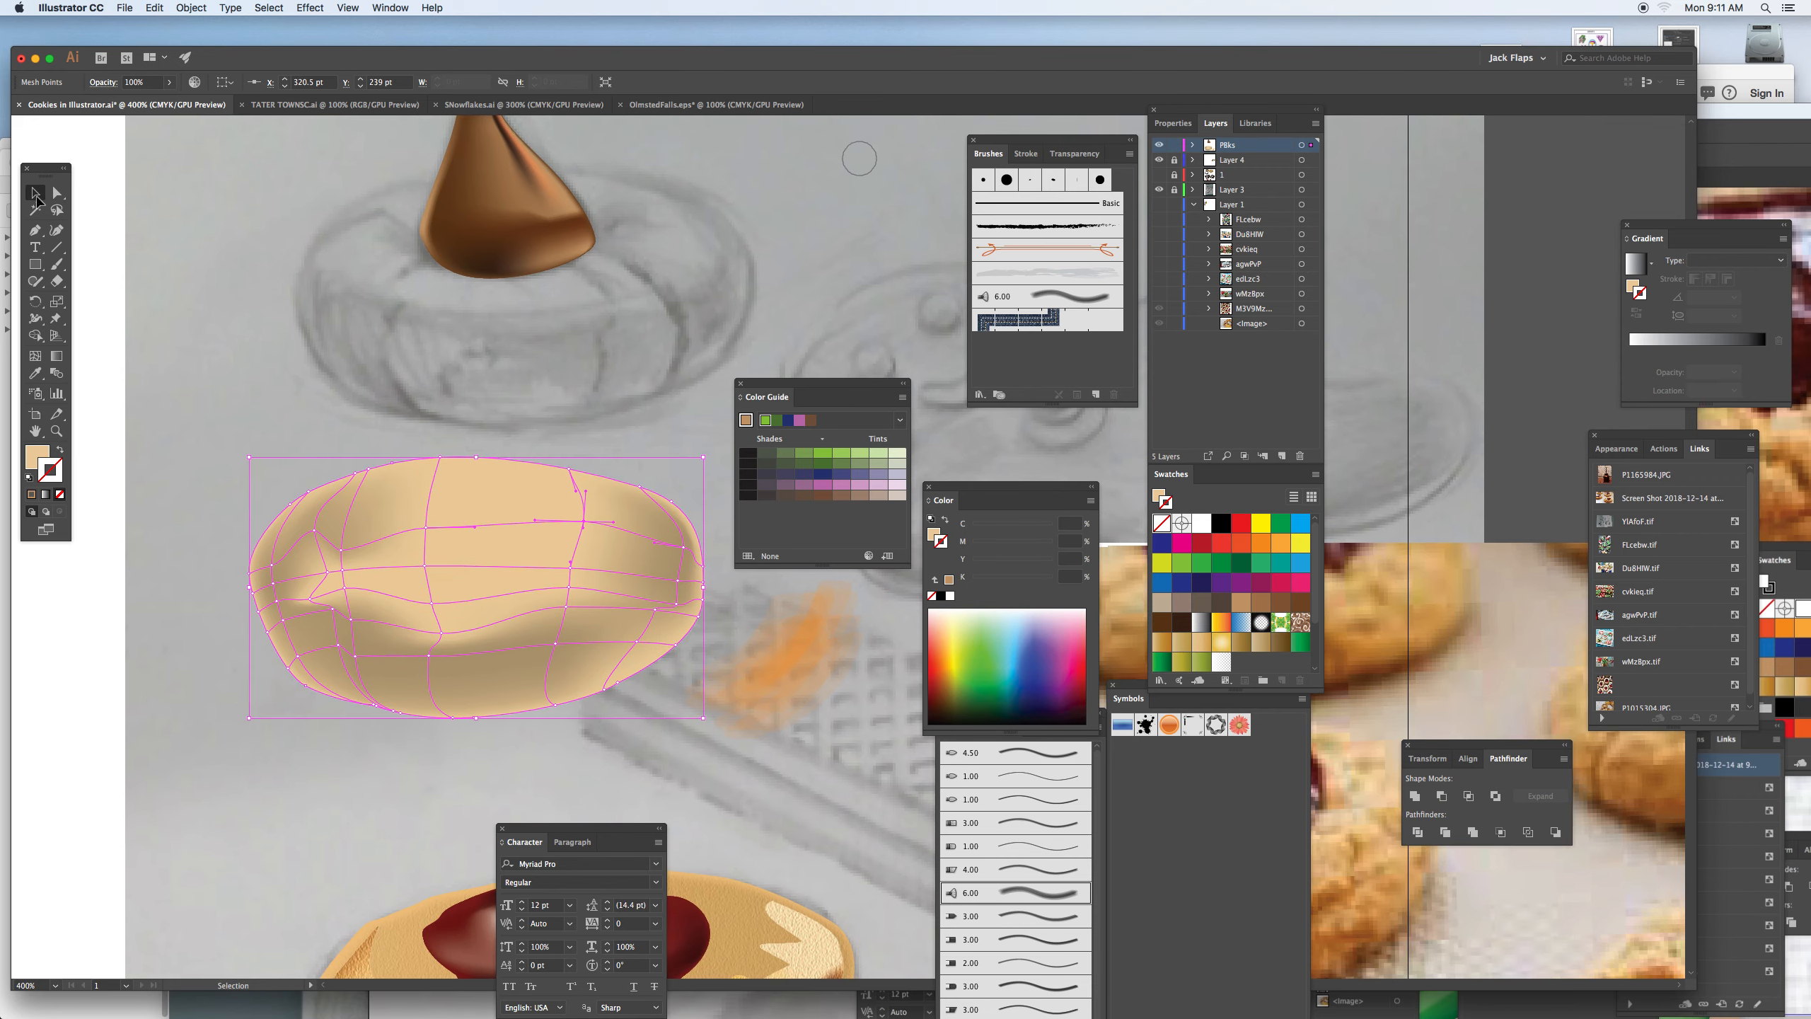
pyautogui.moveTo(526, 246); pyautogui.dragTo(498, 535)
pyautogui.press('shift+super+bracketright')
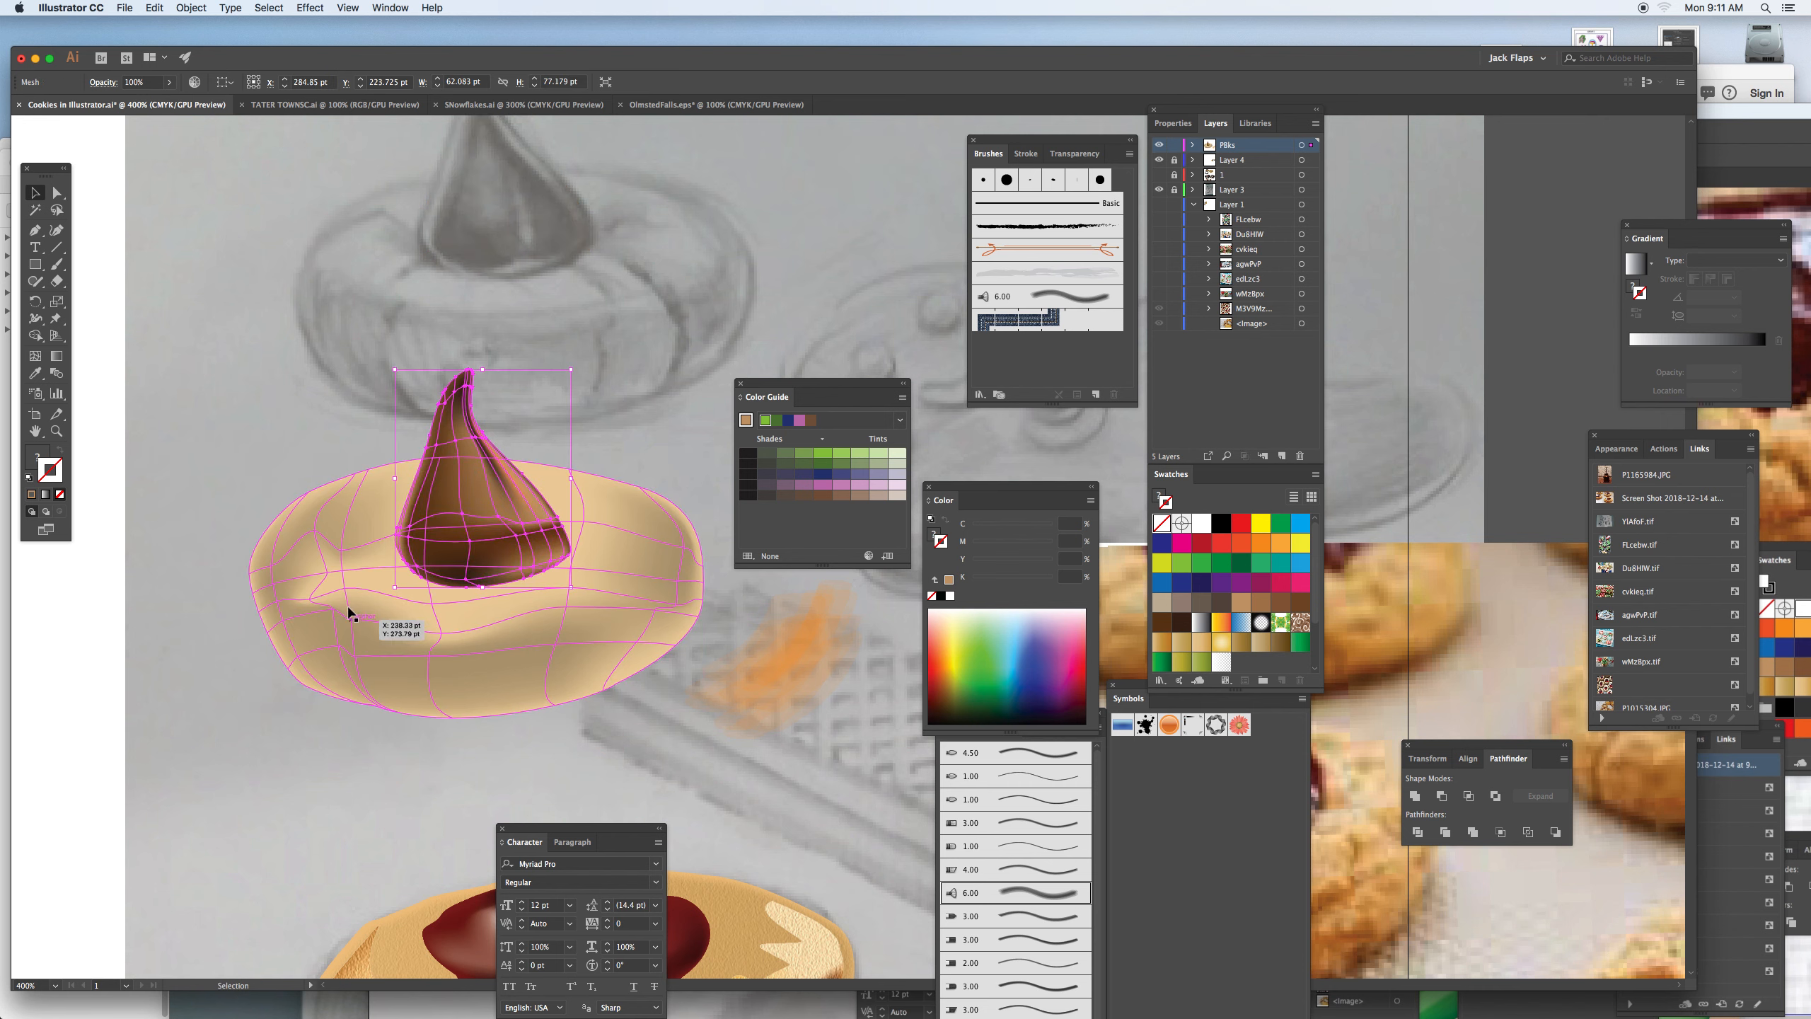
pyautogui.click(198, 478)
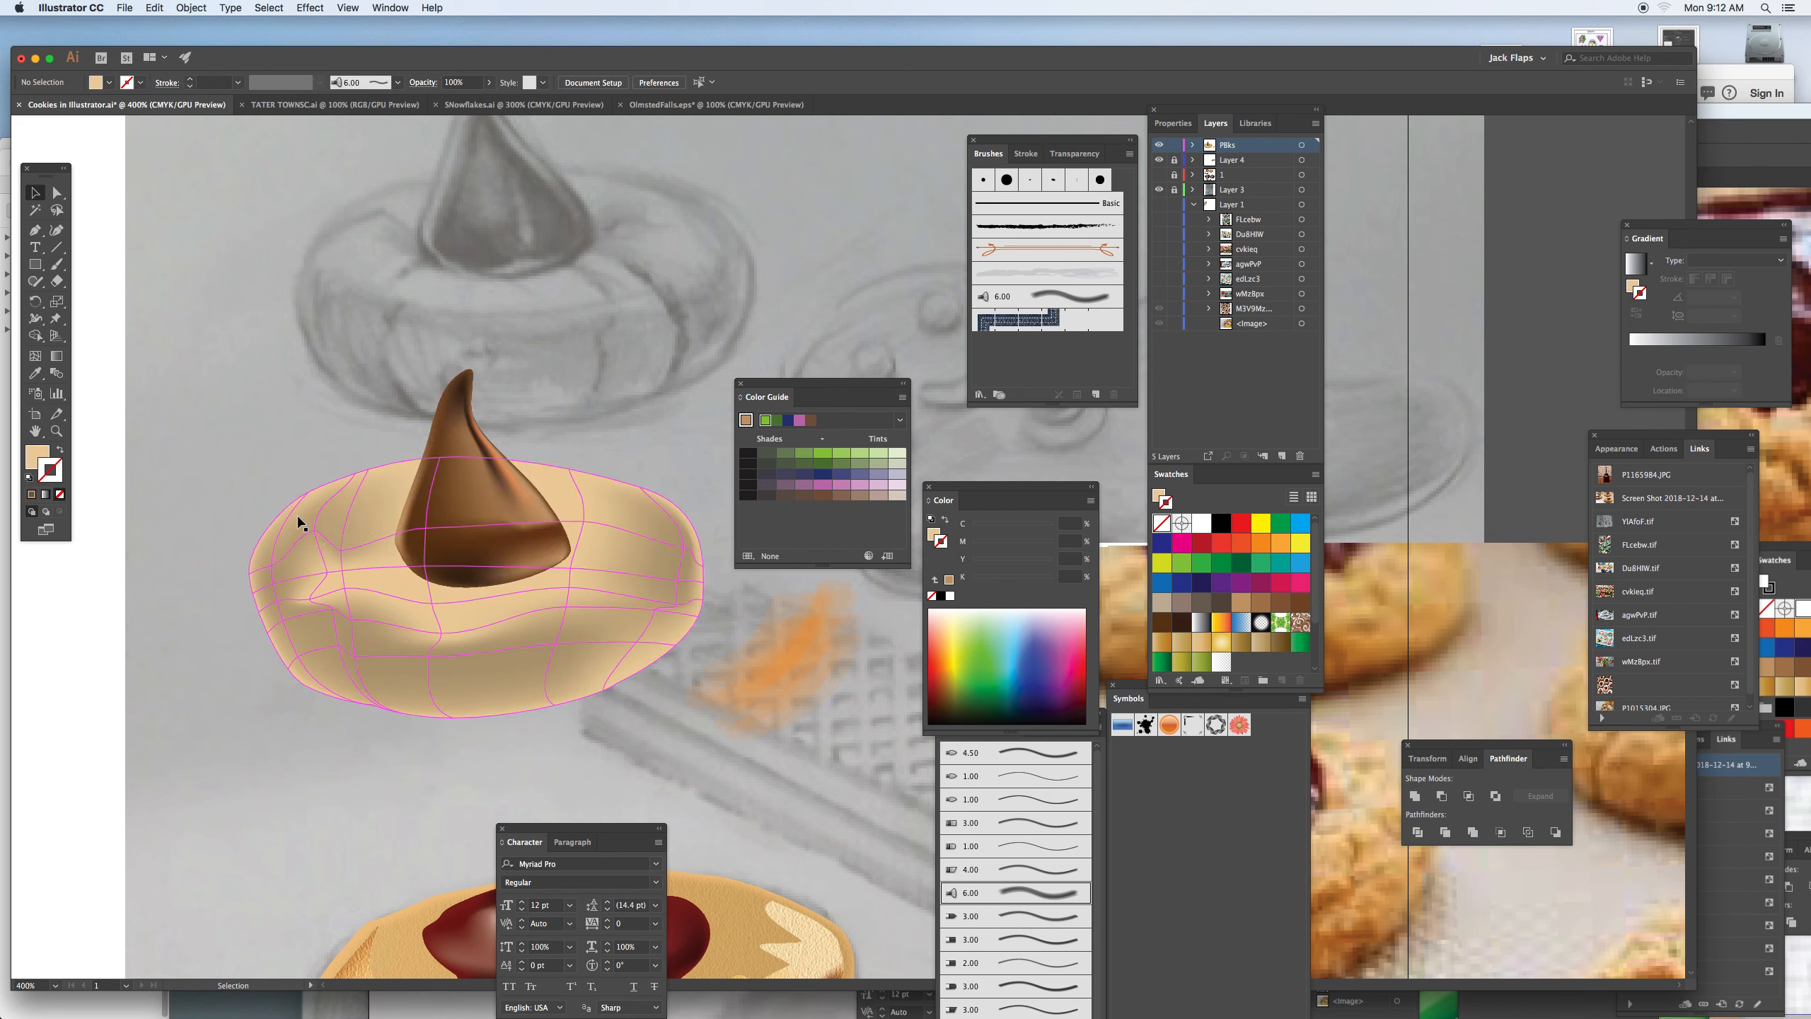
# Move the Color Guide clear of the cookie, select the cookie mesh, and hide all panels to inspect it up close.
pyautogui.moveTo(792, 390); pyautogui.dragTo(848, 409)
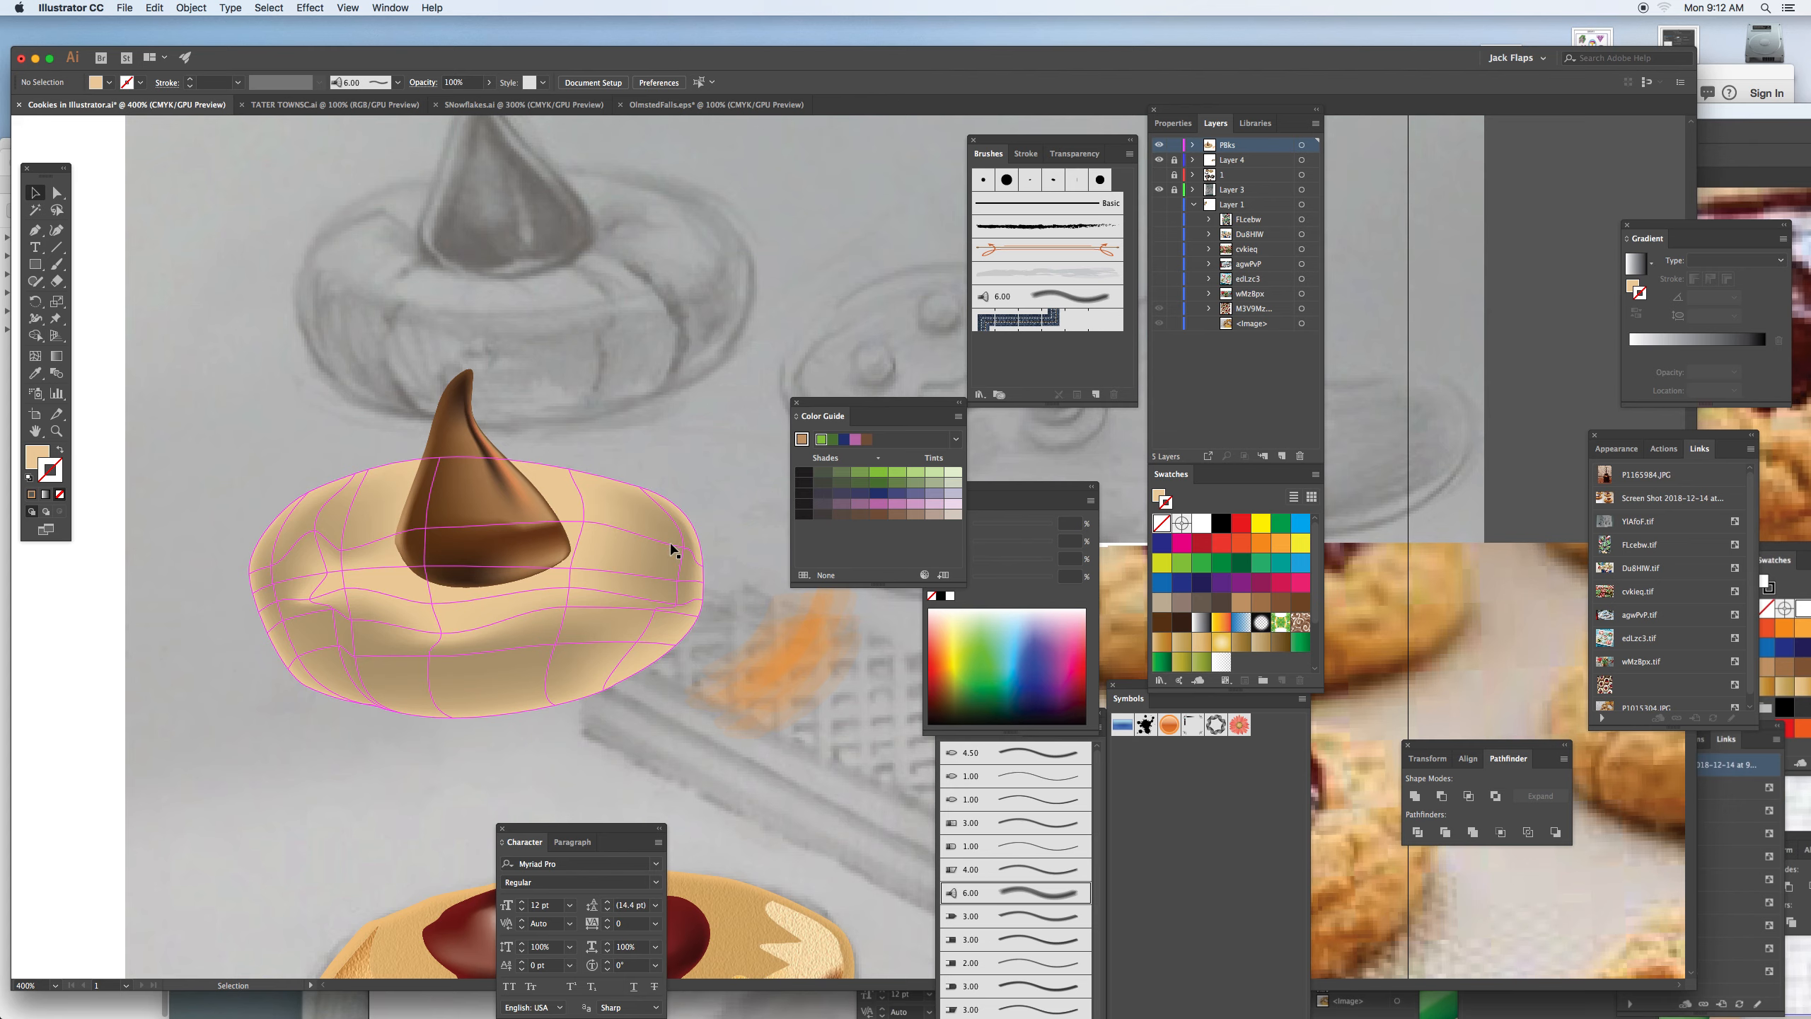
pyautogui.click(617, 562)
pyautogui.press('Tab')
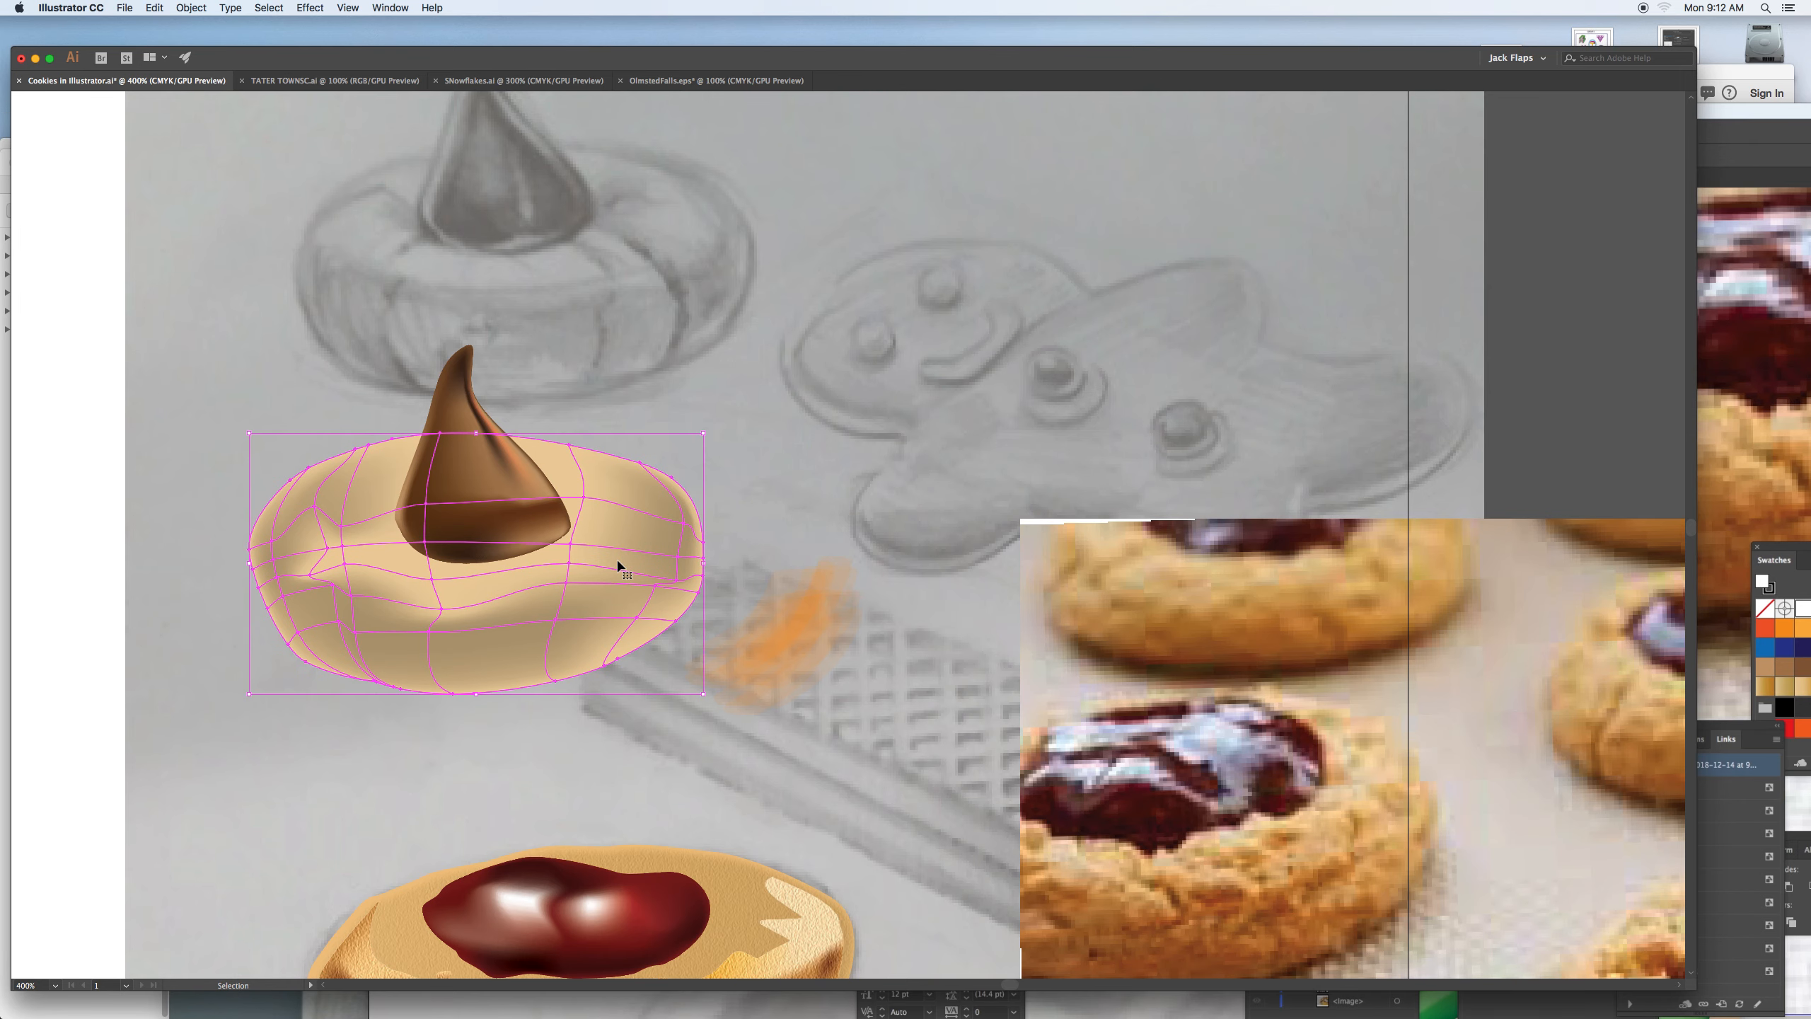
pyautogui.press('super+equal')
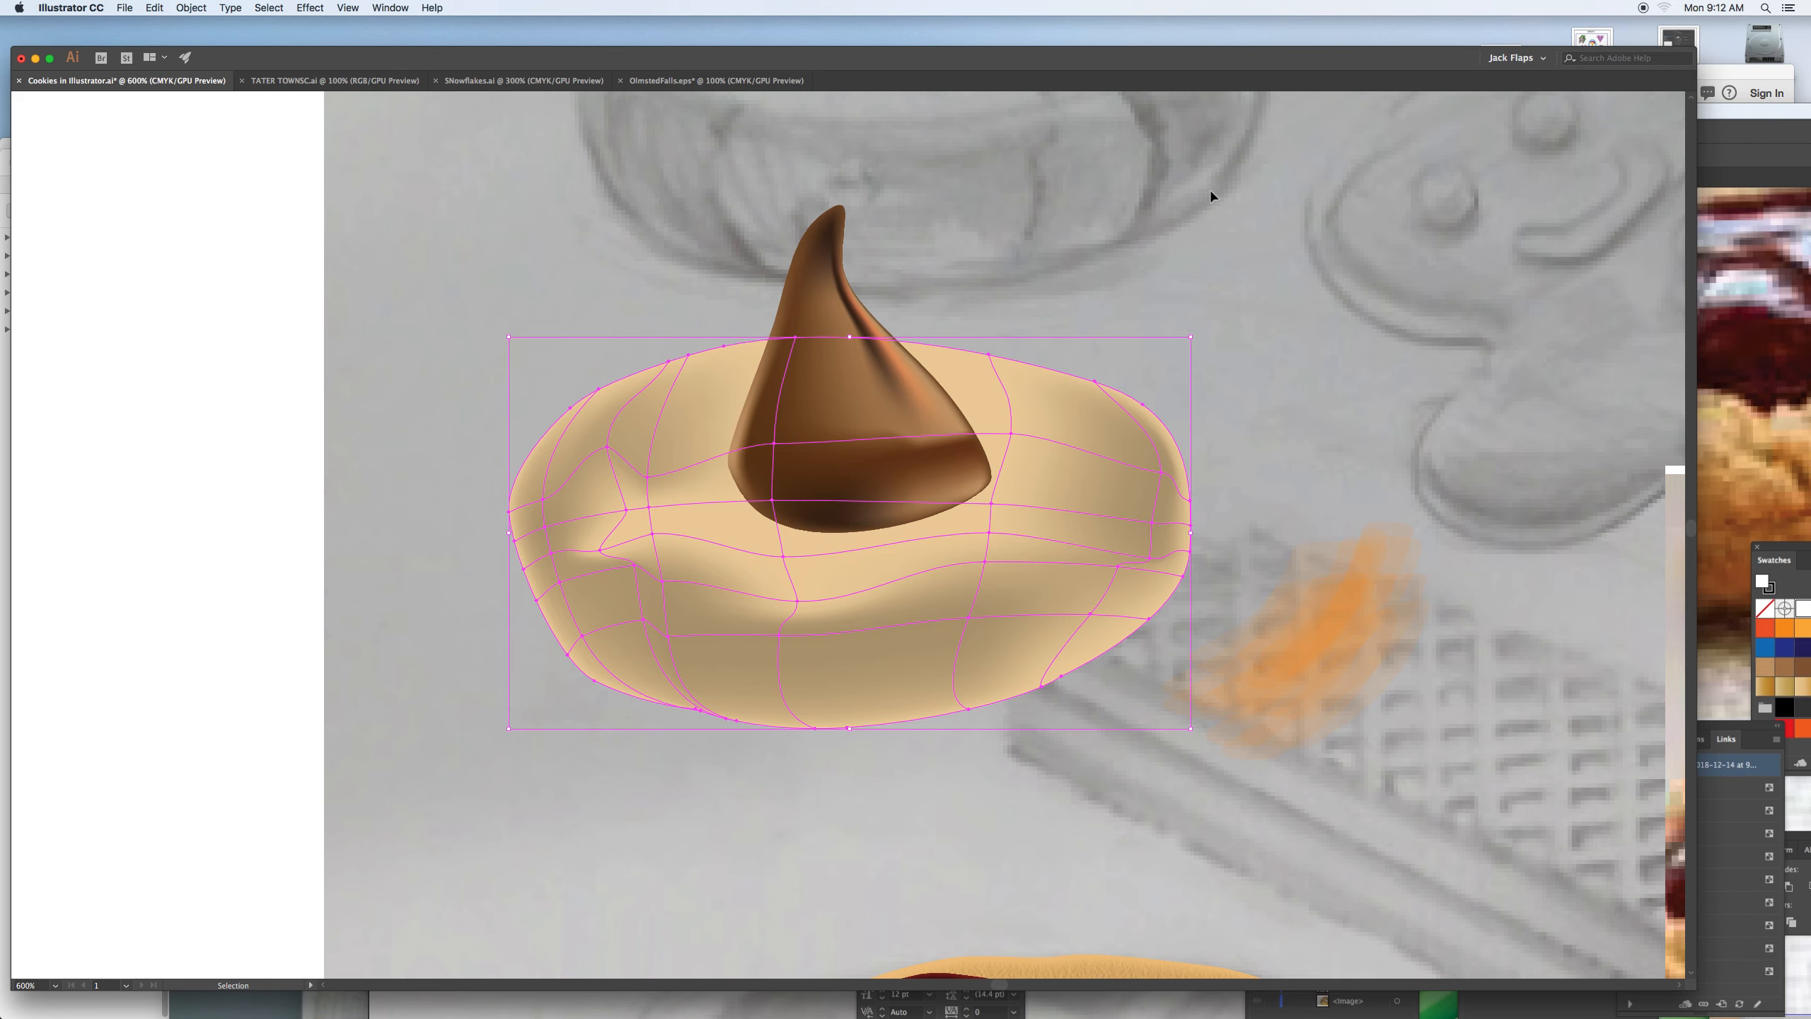